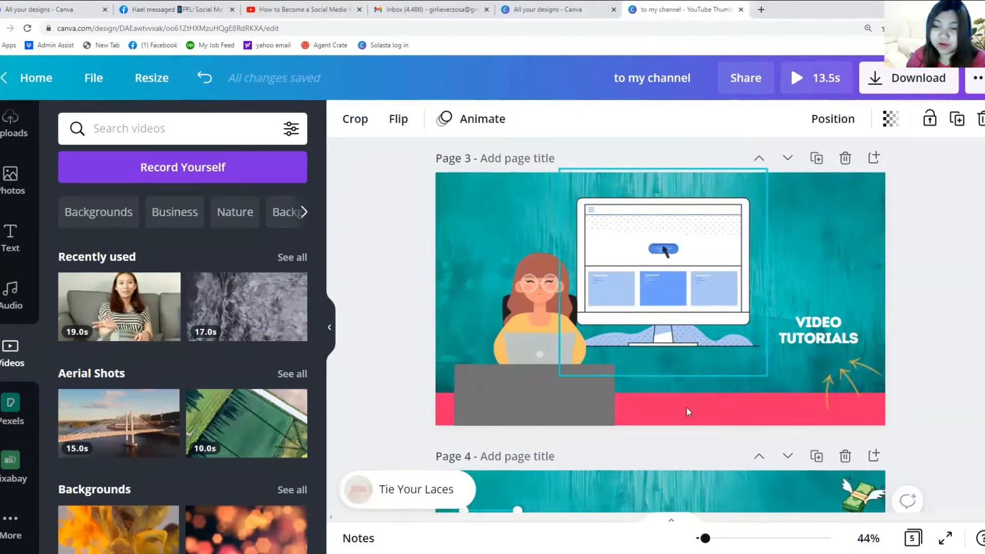
# Step: Create a resized copy of the design using the custom size of 1280 × 720 px
pyautogui.scroll(1, 700, 346)
pyautogui.scroll(12, 700, 346)
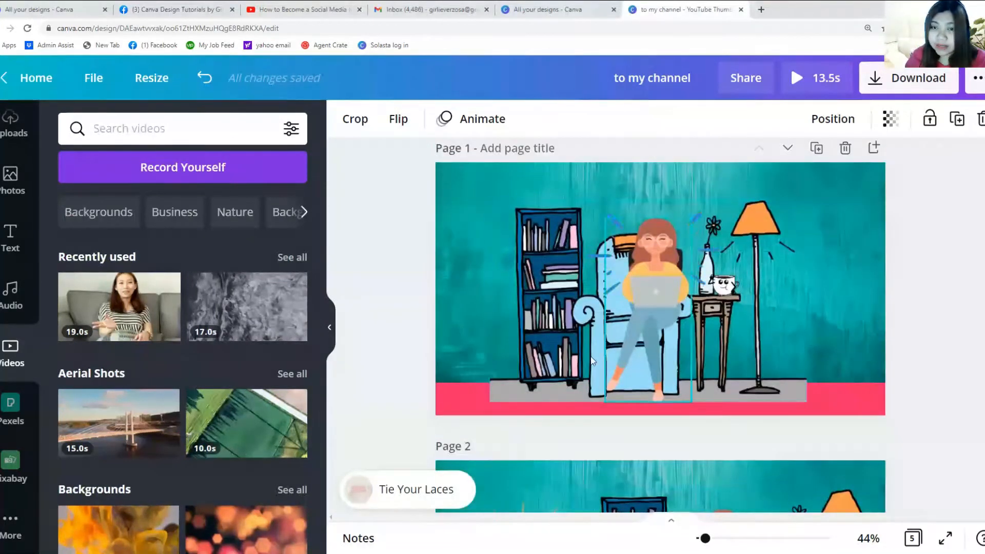
pyautogui.click(151, 83)
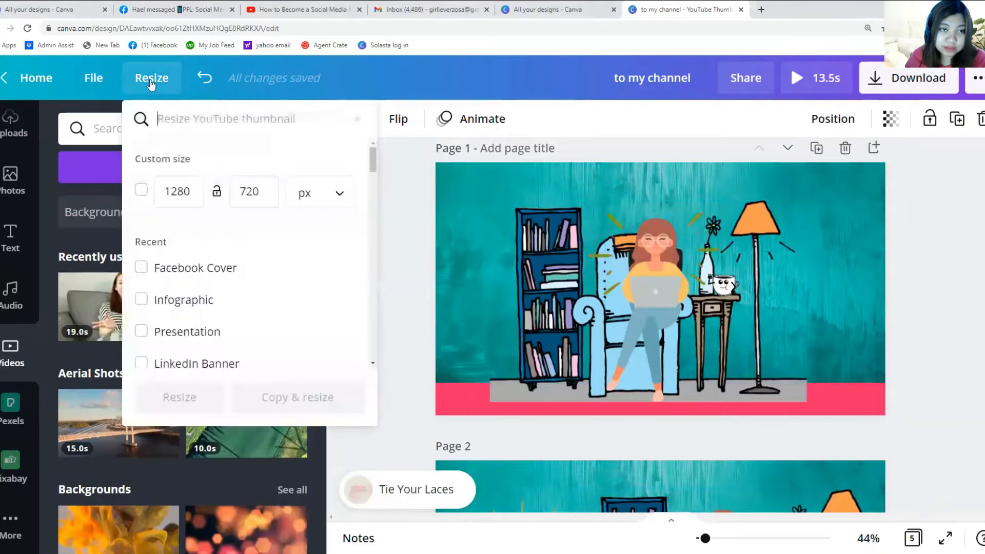
pyautogui.click(140, 193)
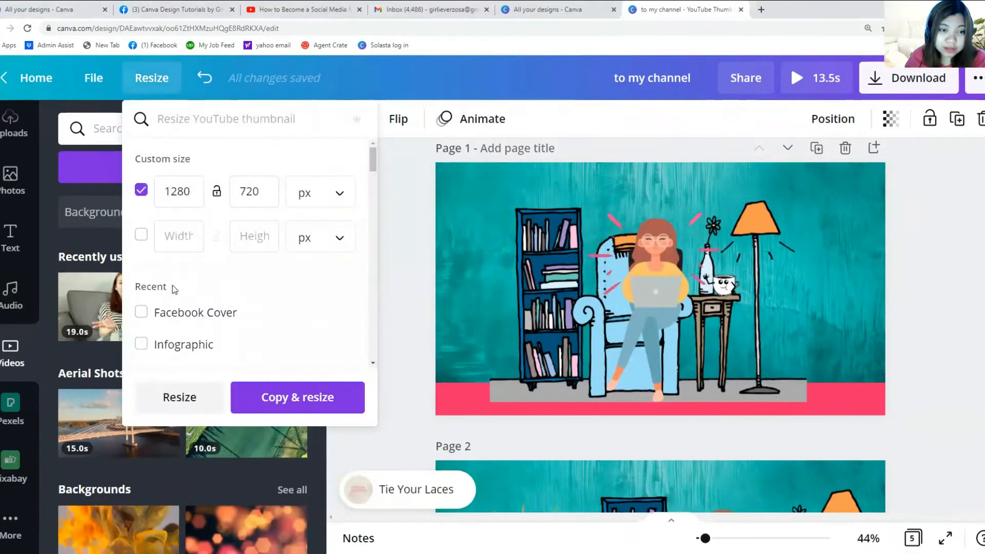
pyautogui.click(263, 398)
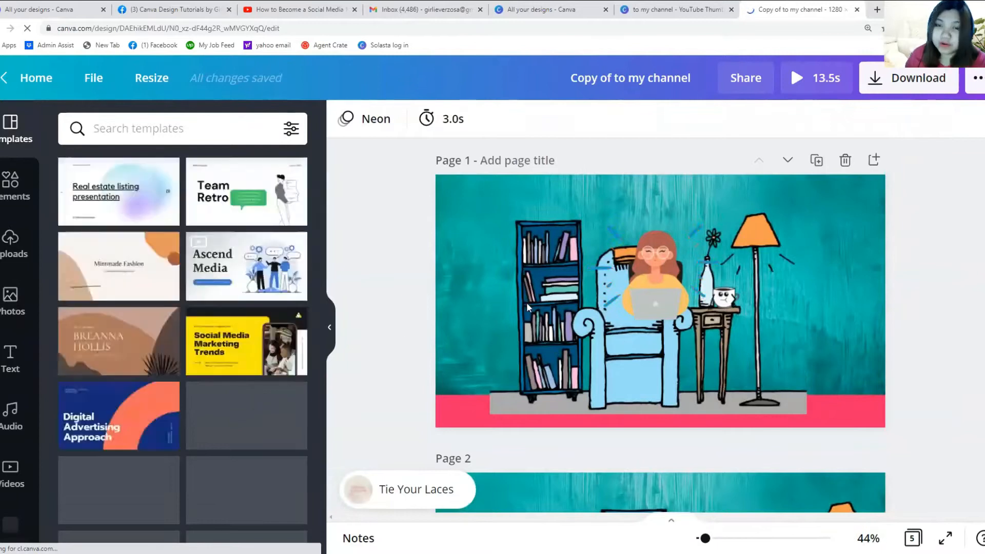
# Step: Delete the teal background image and the living-room furniture illustration from page 1 of the copy
pyautogui.click(490, 239)
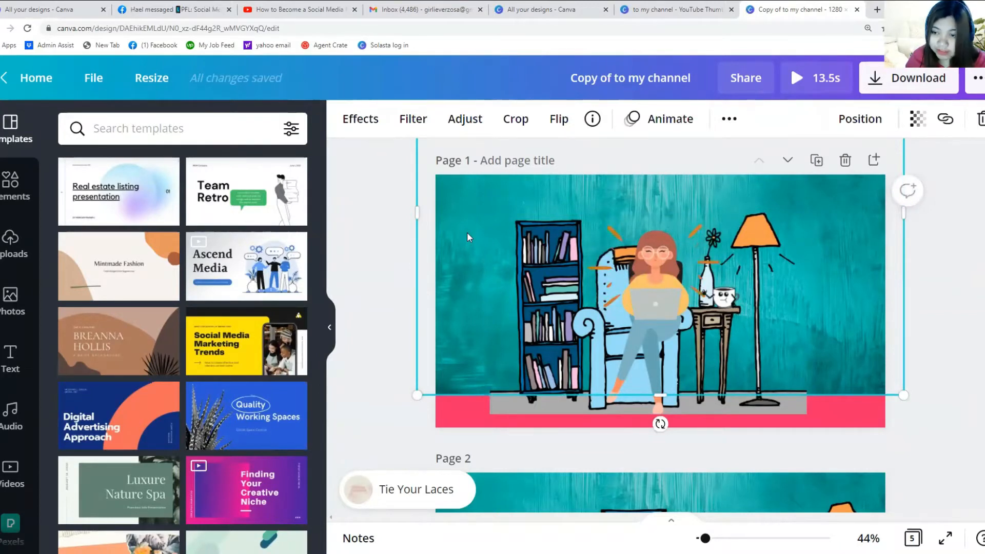
pyautogui.press('Delete')
pyautogui.click(543, 275)
pyautogui.press('Delete')
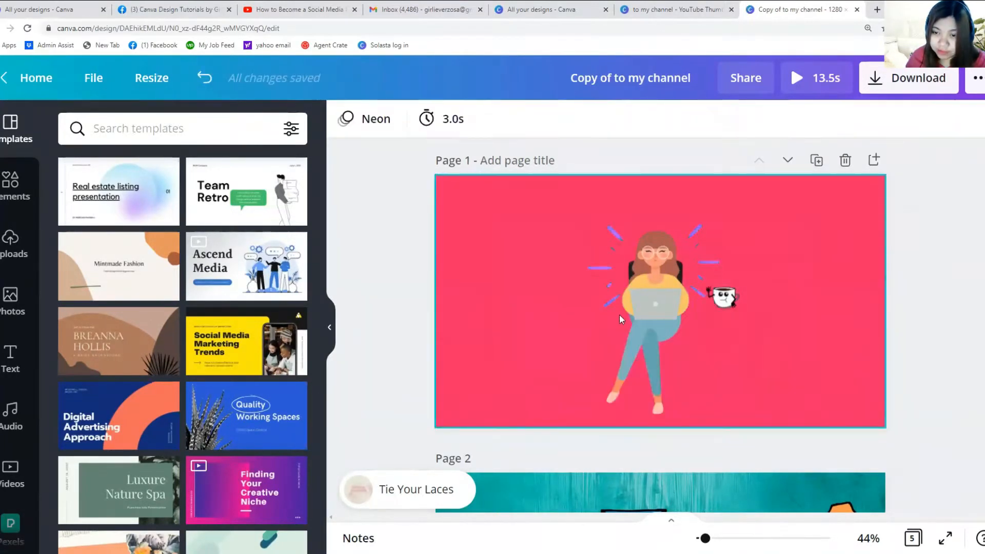
# Step: Delete the woman with the laptop, the smiling cup and the burst lines from page 1
pyautogui.click(641, 313)
pyautogui.press('Delete')
pyautogui.press('Delete')
pyautogui.click(647, 300)
pyautogui.click(704, 291)
pyautogui.press('Delete')
pyautogui.click(704, 277)
pyautogui.press('Delete')
pyautogui.click(620, 282)
pyautogui.press('Delete')
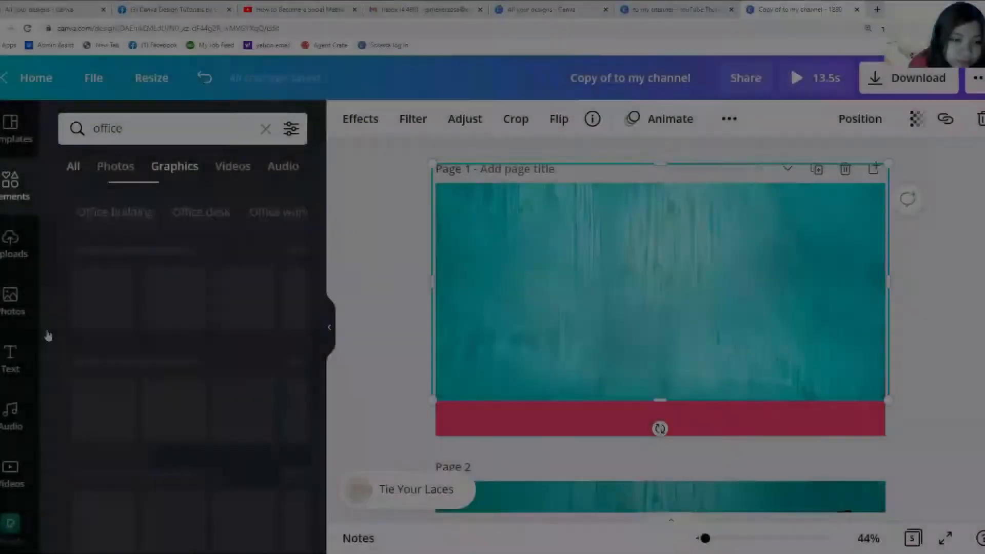
# Step: Add the square office room illustration from the office graphics to page 1, enlarge it and place it right of centre
pyautogui.scroll(-5, 210, 449)
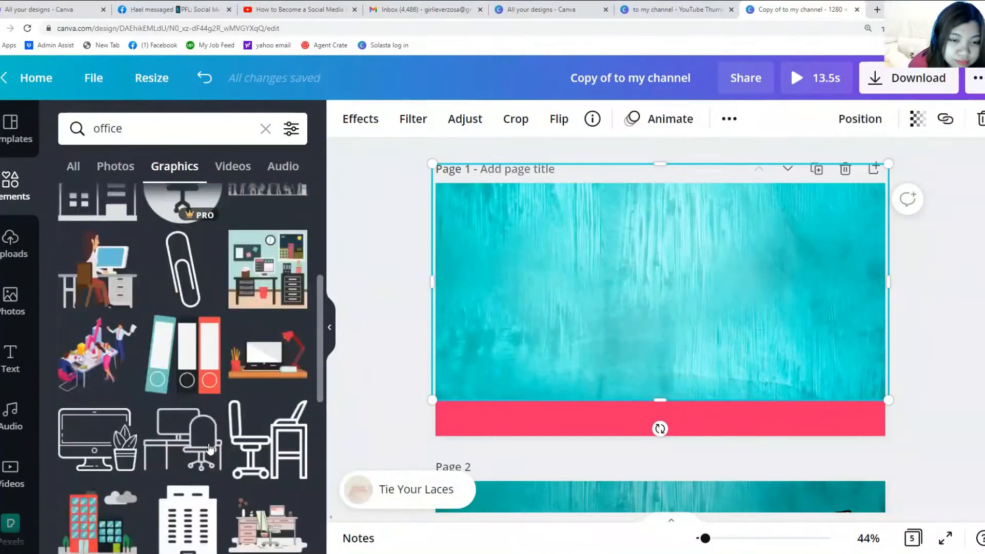
pyautogui.moveTo(202, 445)
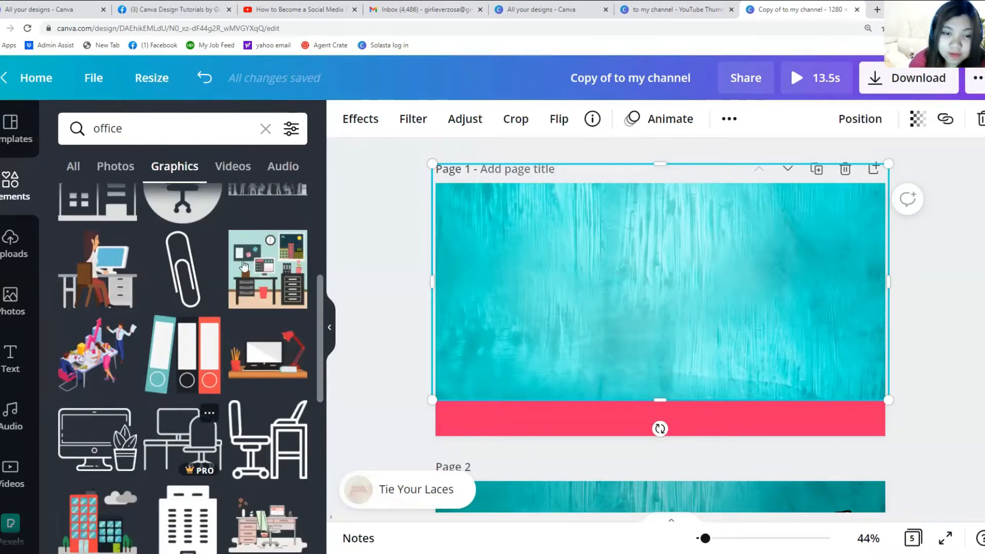
pyautogui.click(290, 250)
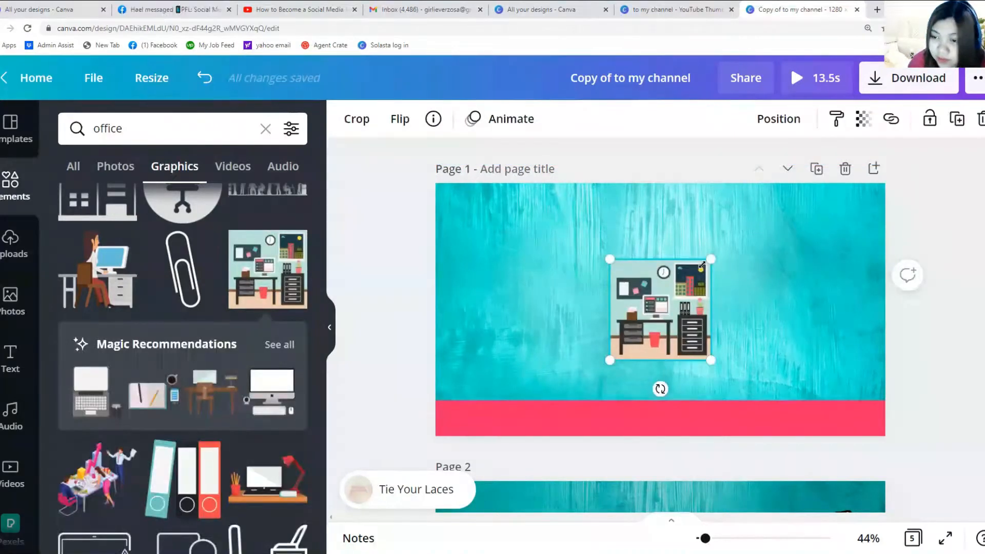
pyautogui.moveTo(711, 260); pyautogui.dragTo(853, 244)
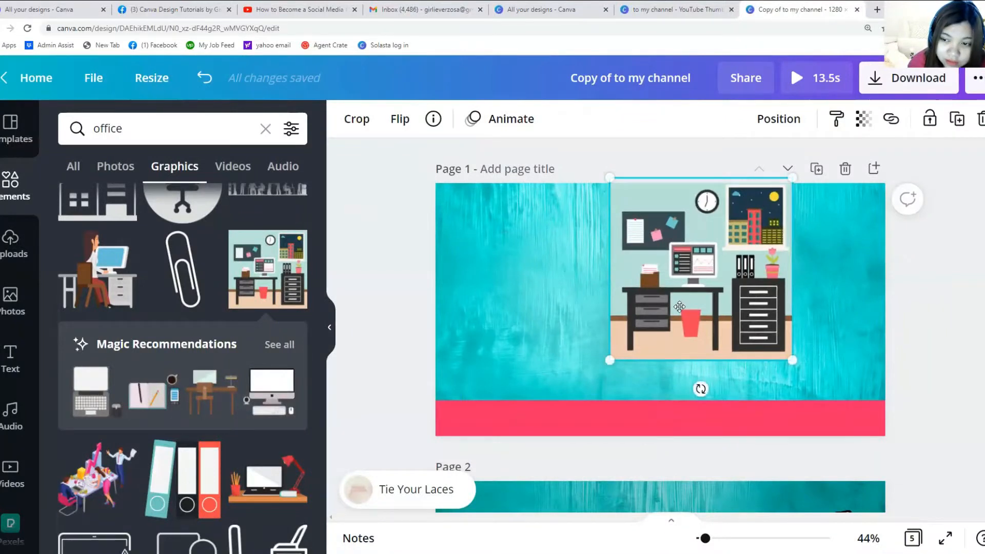
pyautogui.moveTo(679, 307); pyautogui.dragTo(694, 338)
# Step: Add the brown desk with monitor, papers and lamp to page 1, standing on the pink floor at the left side
pyautogui.scroll(-5, 137, 362)
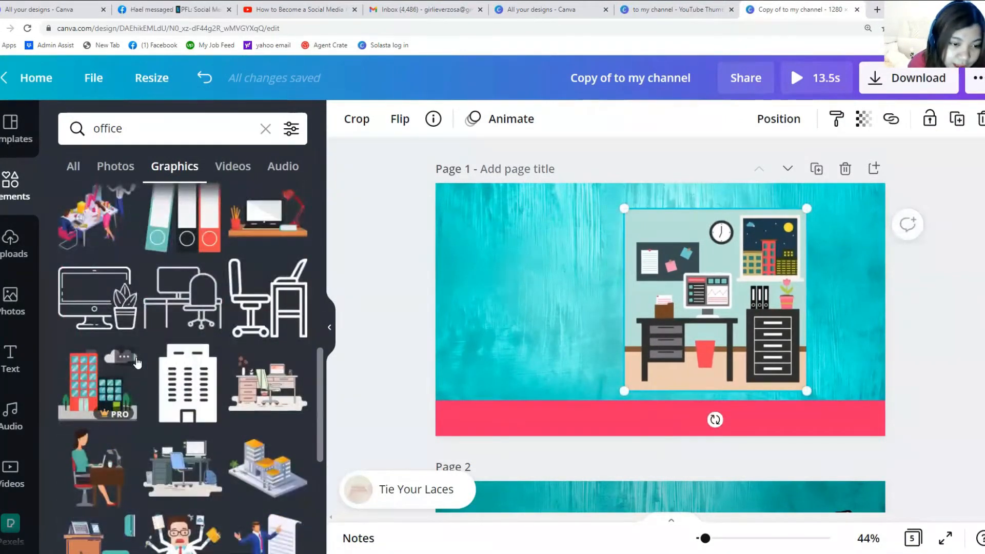
pyautogui.scroll(-8, 137, 362)
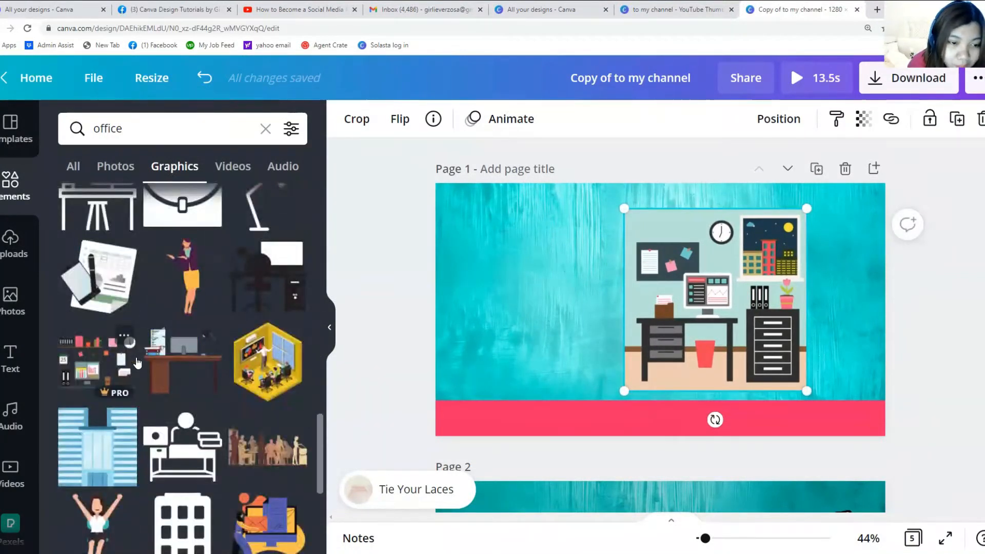
pyautogui.scroll(-7, 137, 362)
pyautogui.scroll(5, 139, 357)
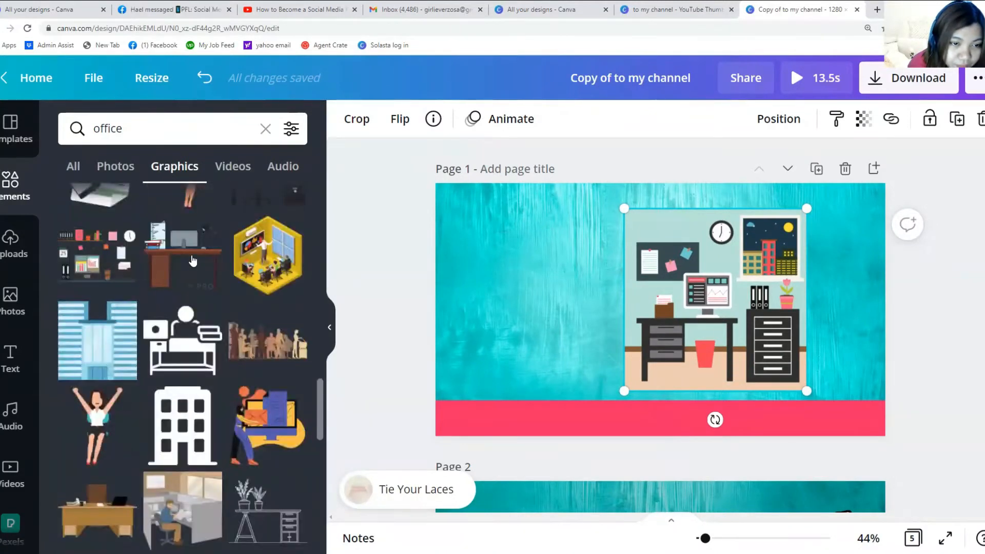
pyautogui.click(192, 260)
pyautogui.moveTo(648, 317); pyautogui.dragTo(515, 357)
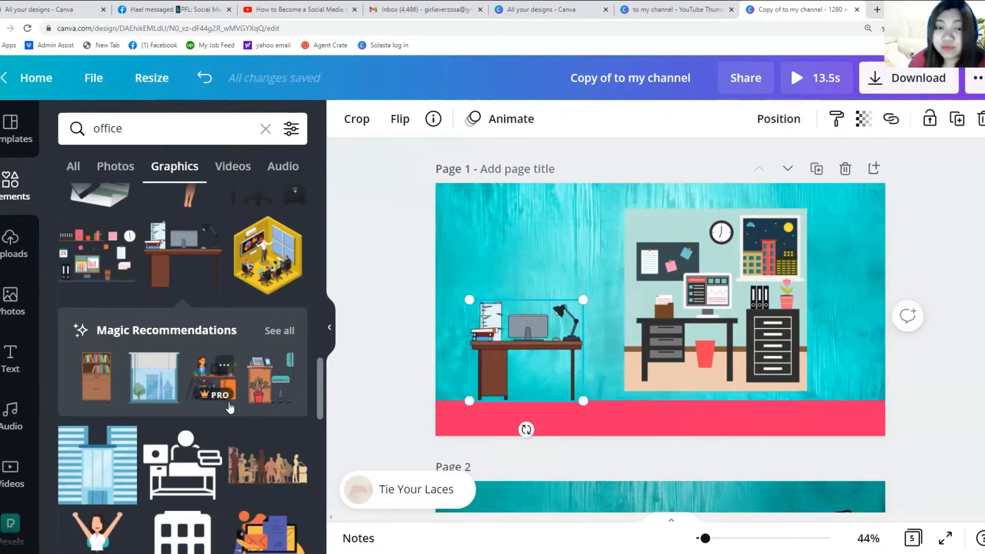
# Step: Replace the office room illustration with the recommended plant, desk and chair graphic, enlarged at the right side of page 1
pyautogui.scroll(-2, 229, 408)
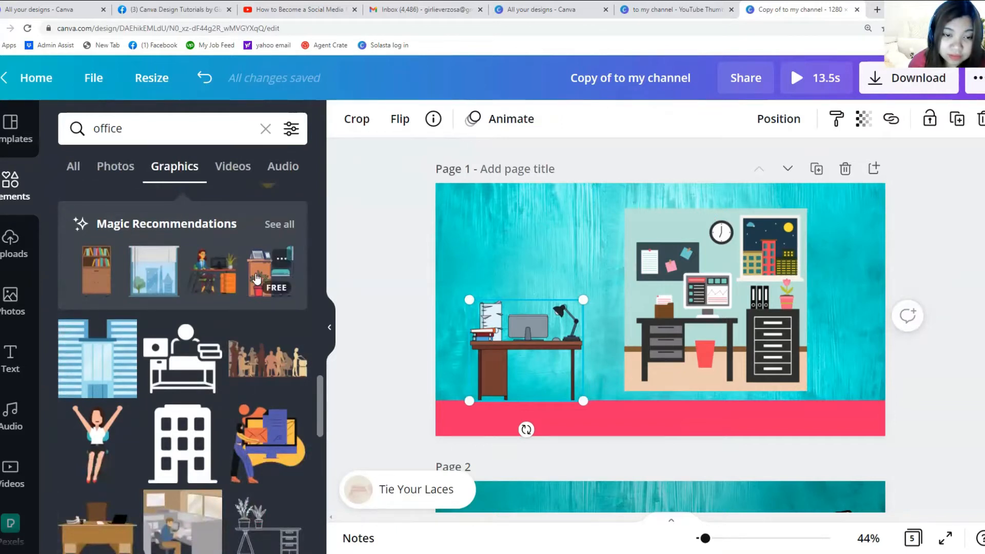
pyautogui.click(772, 233)
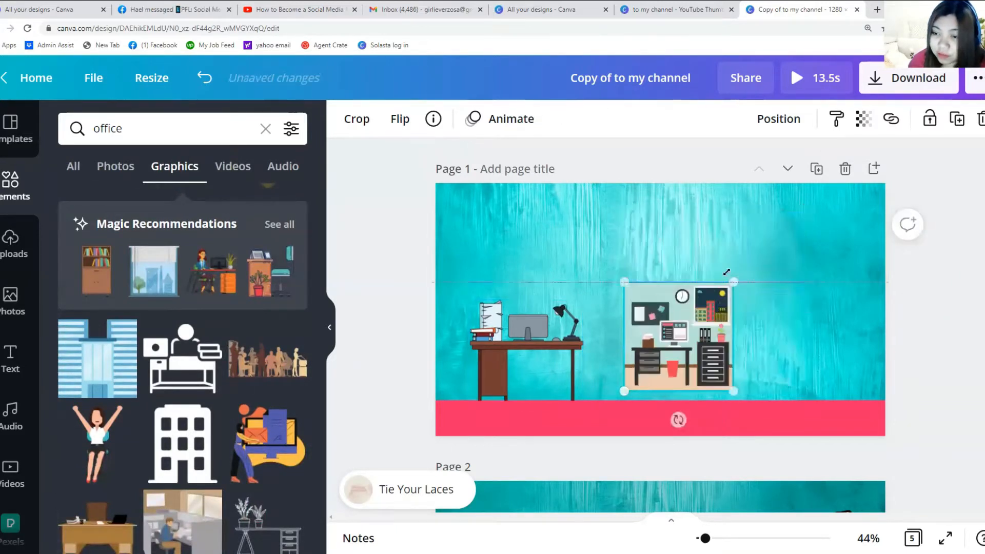
pyautogui.press('Delete')
pyautogui.click(305, 273)
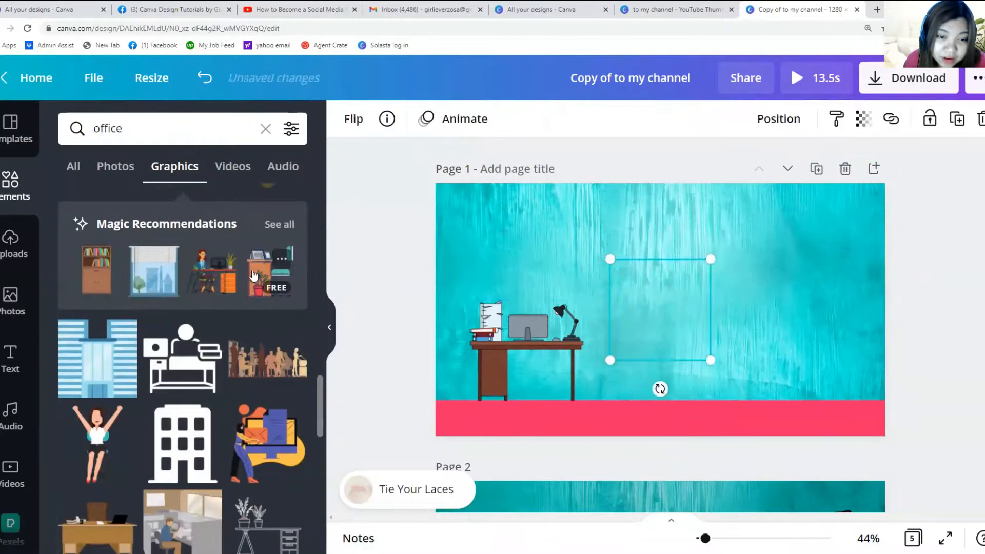
pyautogui.moveTo(708, 362); pyautogui.dragTo(759, 386)
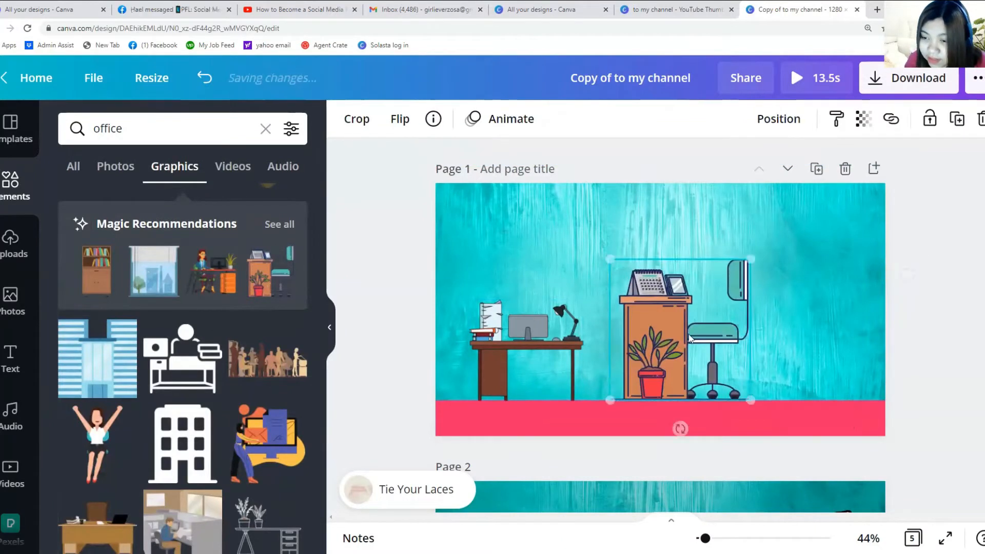
pyautogui.moveTo(677, 328); pyautogui.dragTo(780, 328)
# Step: Browse the office graphics for further furniture suited to page 1
pyautogui.click(533, 354)
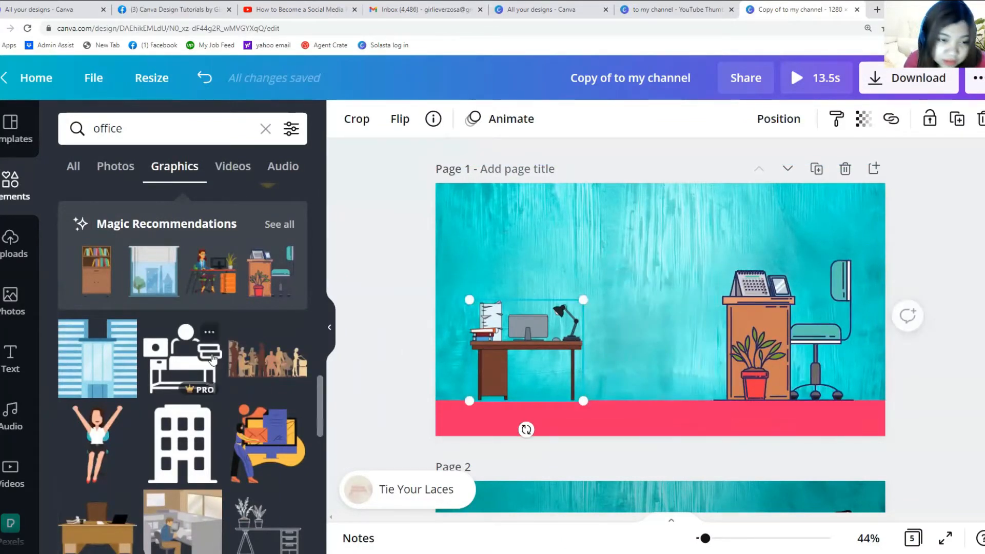
pyautogui.scroll(-5, 212, 359)
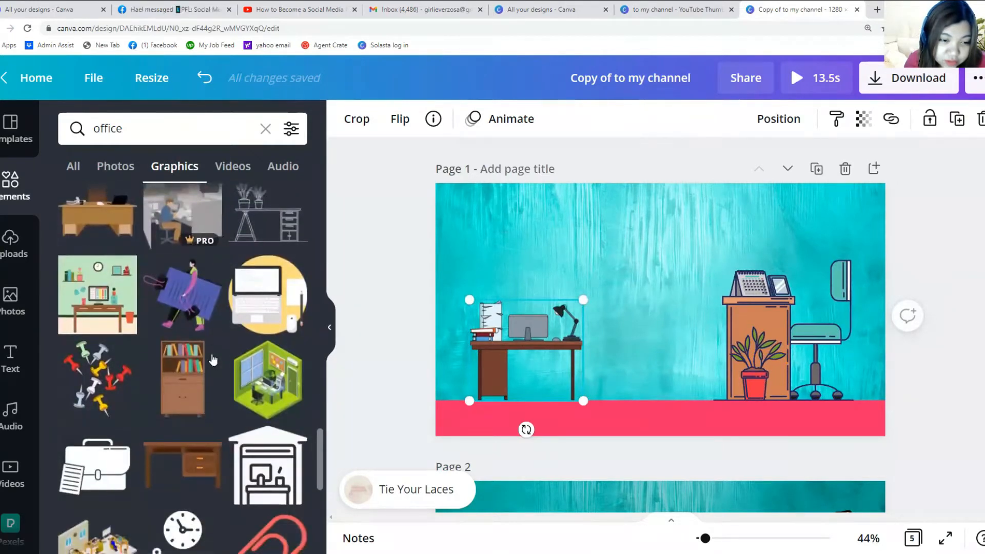
pyautogui.scroll(-3, 213, 359)
pyautogui.scroll(-10, 213, 359)
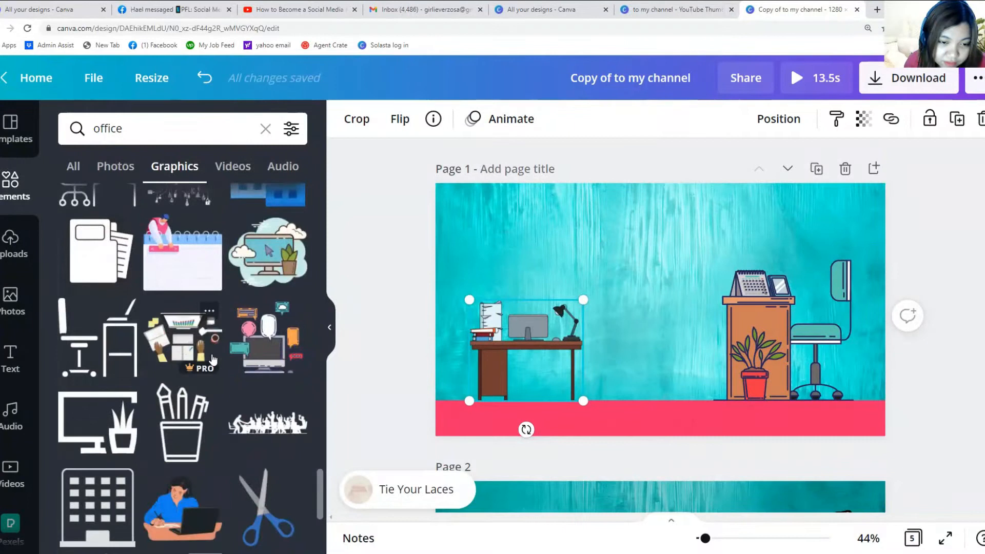
pyautogui.scroll(-16, 213, 359)
pyautogui.scroll(-10, 213, 359)
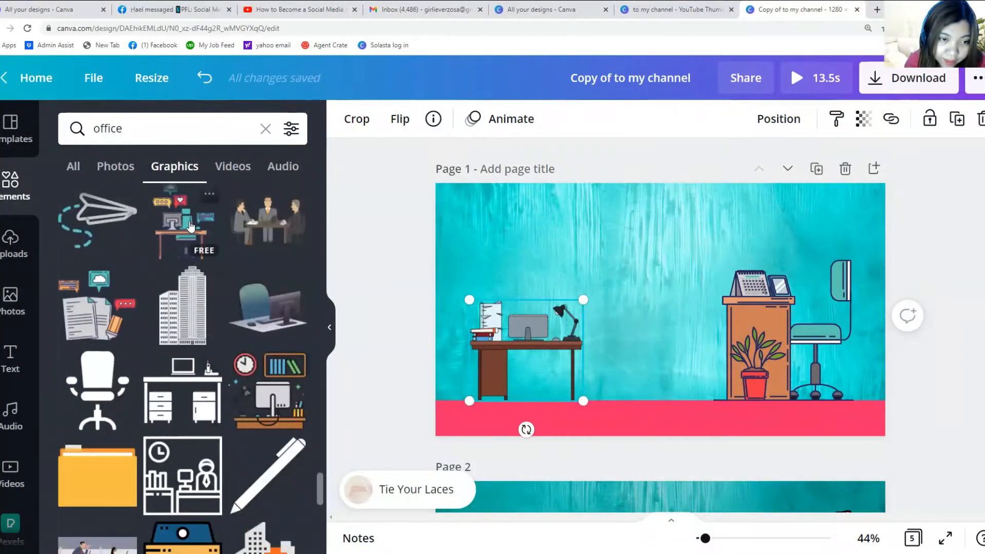
pyautogui.scroll(-12, 187, 224)
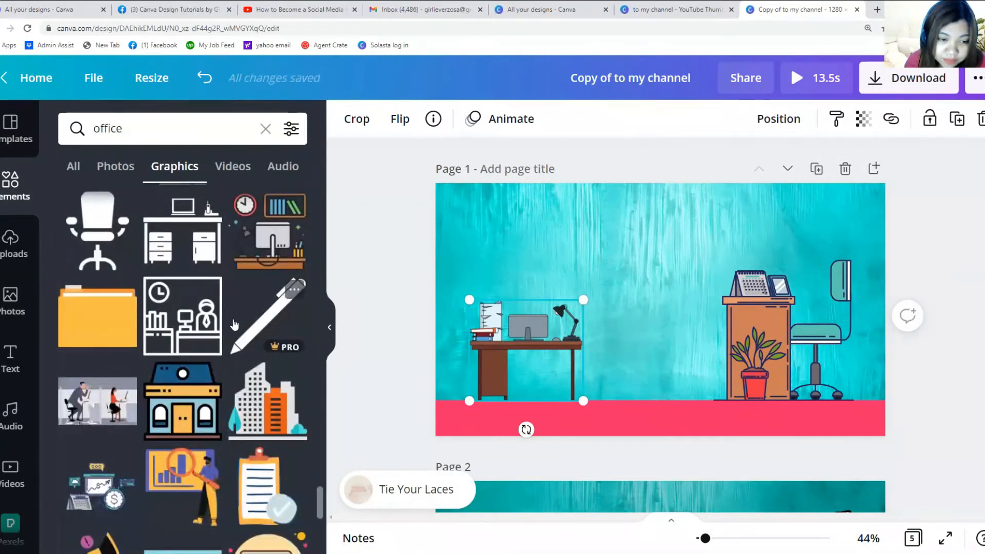
pyautogui.scroll(-2, 233, 323)
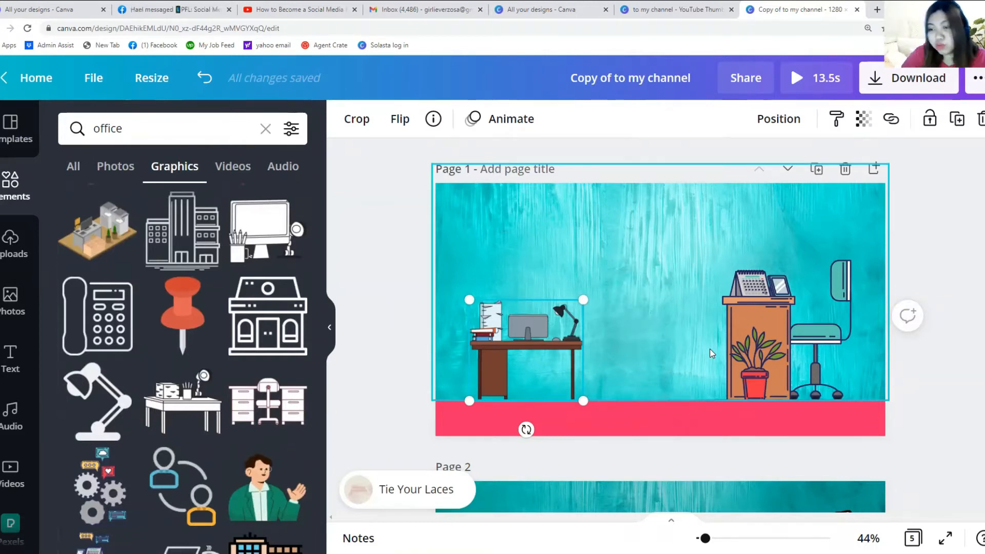
# Step: Copy the grouped scene with the bookshelf, armchair, woman and lamp from page 2 for use on page 1
pyautogui.scroll(-4, 739, 361)
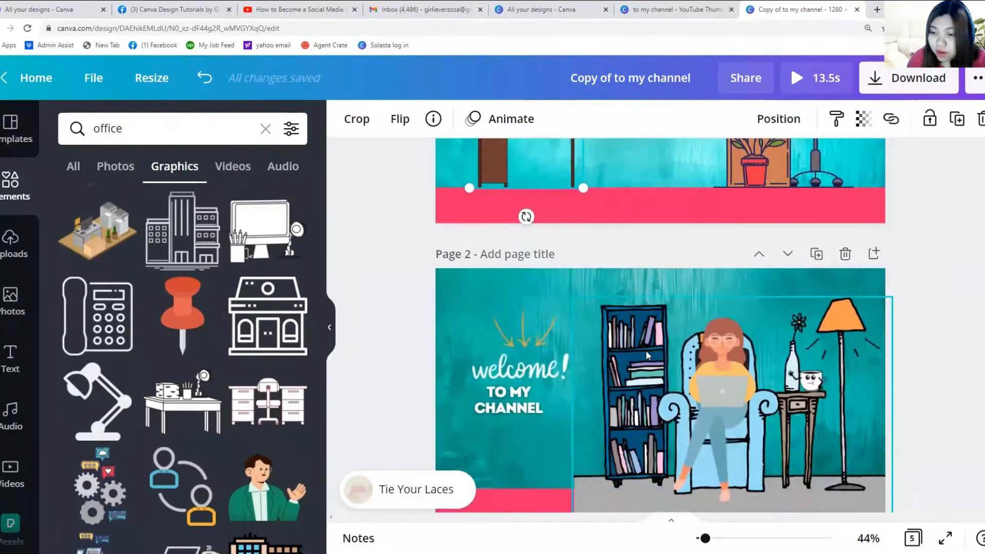
pyautogui.rightClick(666, 340)
pyautogui.scroll(4, 683, 234)
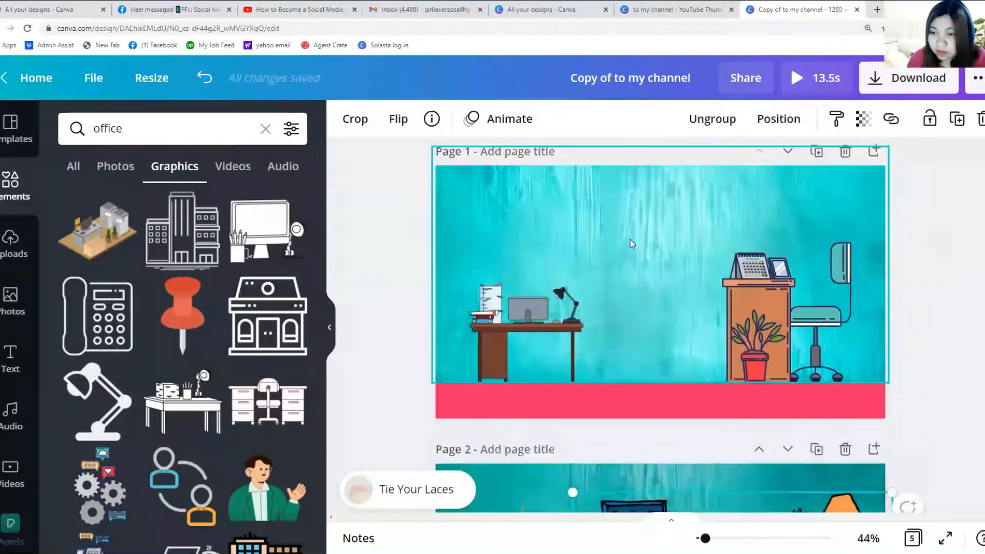
pyautogui.click(629, 239)
# Step: Delete the brown desk graphic and the plant, desk and chair graphic from page 1
pyautogui.click(509, 359)
pyautogui.press('Delete')
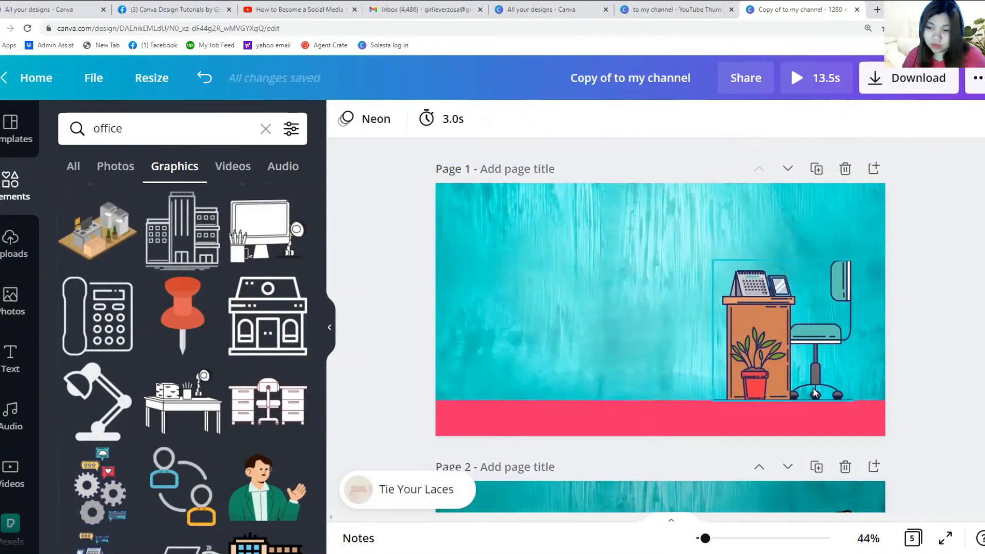
pyautogui.click(813, 387)
pyautogui.press('Delete')
# Step: Paste the copied scene group onto page 1 and centre it horizontally on the page
pyautogui.click(661, 334)
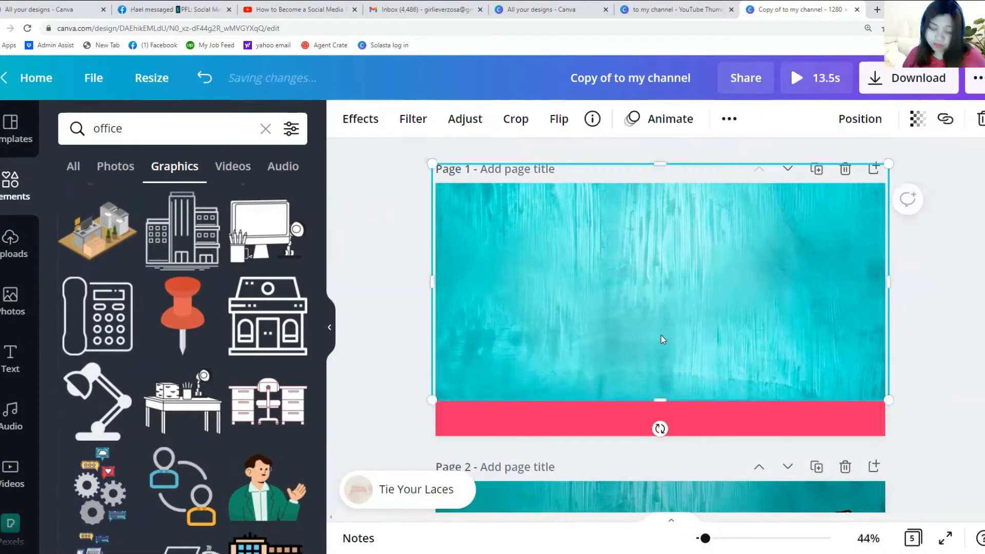
pyautogui.hotkey('ctrl', 'z')
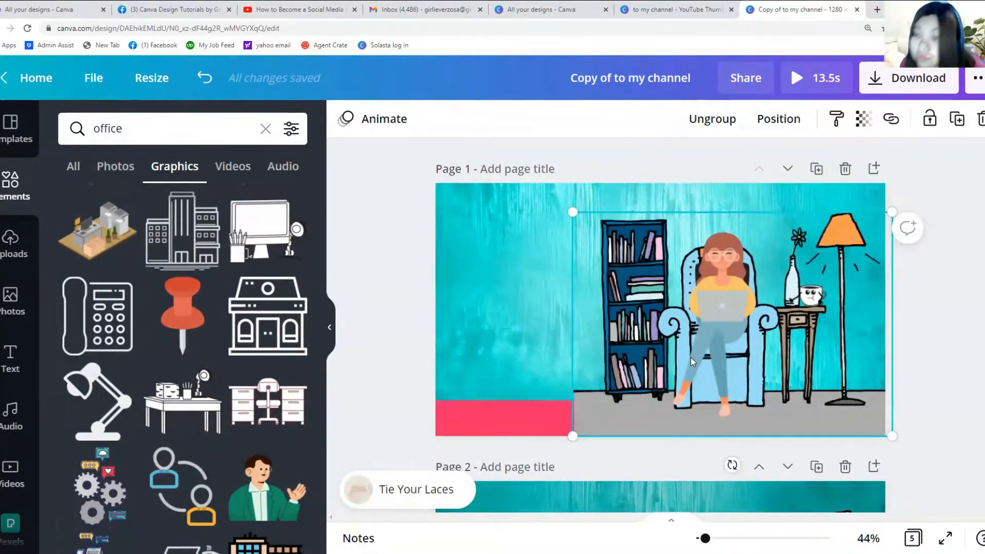
pyautogui.moveTo(618, 345); pyautogui.dragTo(609, 339)
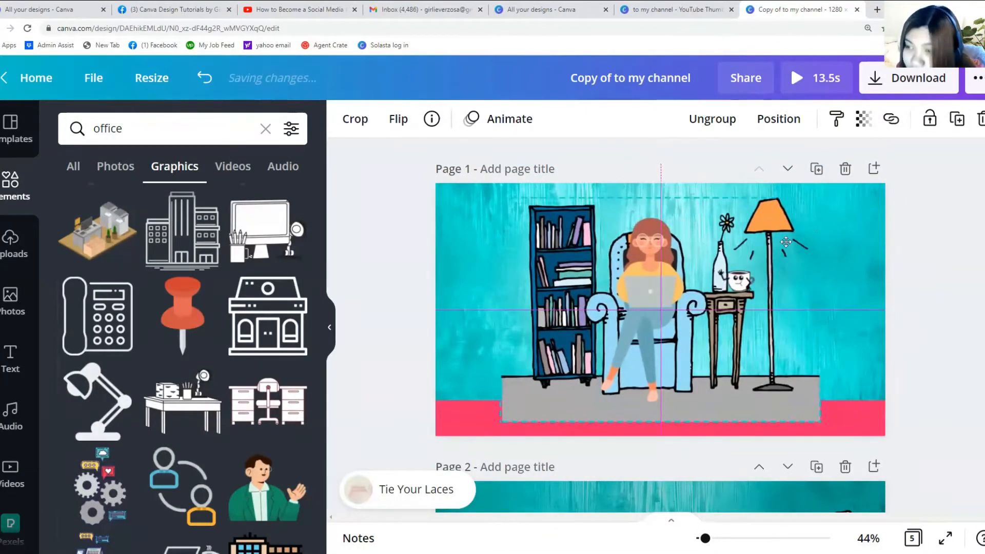
# Step: Ungroup the pasted scene and delete the woman's legs and upper body with the laptop
pyautogui.click(711, 119)
pyautogui.click(640, 339)
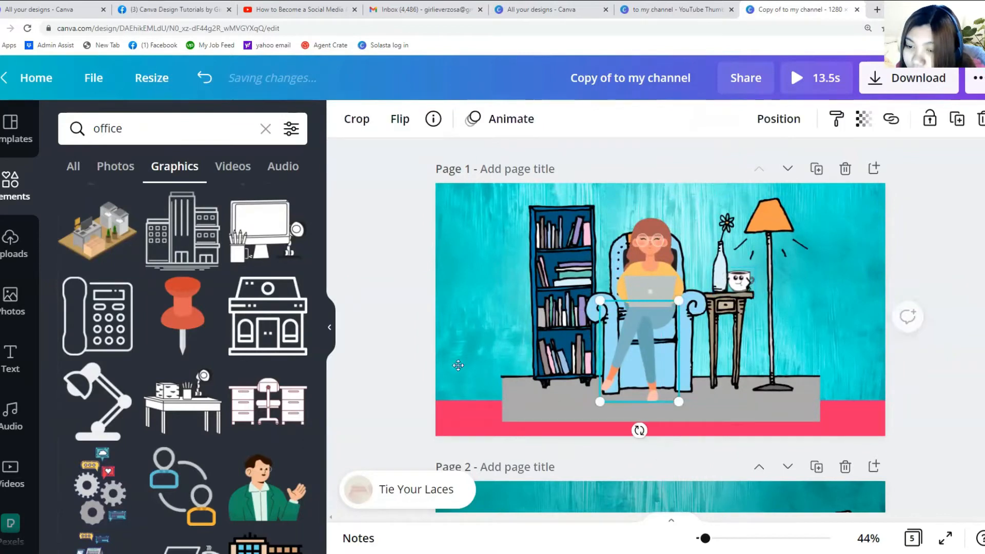
pyautogui.moveTo(640, 339); pyautogui.dragTo(443, 365)
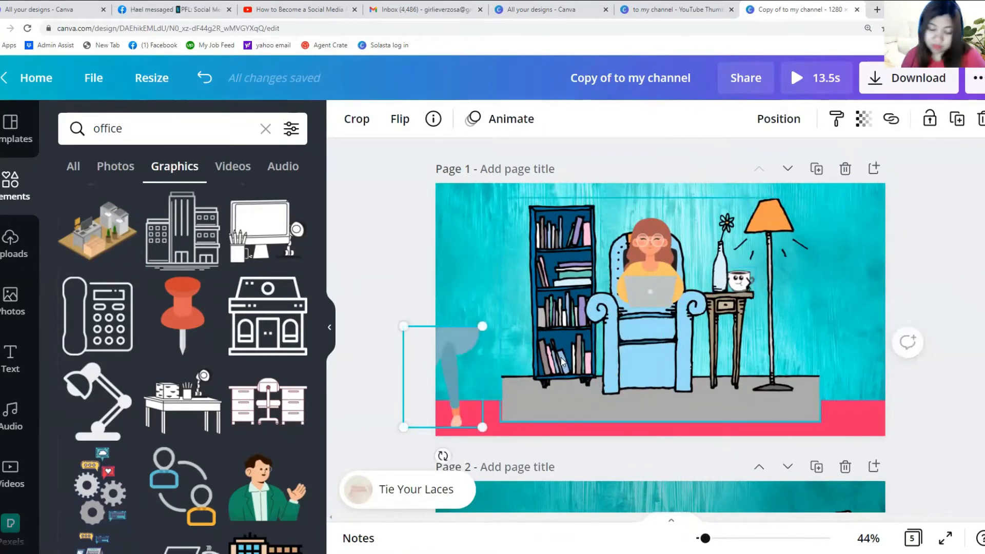
pyautogui.press('Delete')
pyautogui.click(661, 269)
pyautogui.press('Delete')
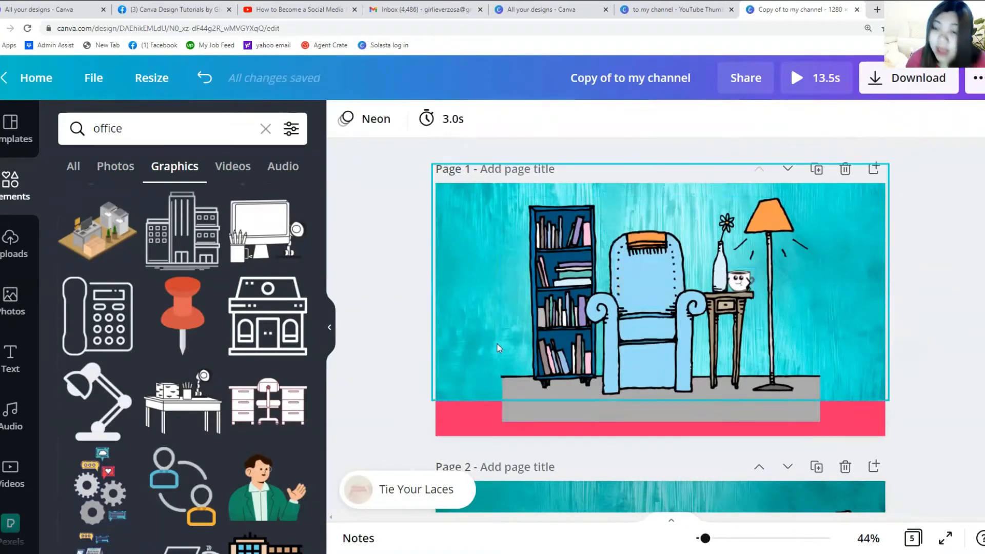
# Step: Delete the coffee cup on page 1 and lower the furniture graphic until its back floor line meets the pink floor
pyautogui.click(741, 286)
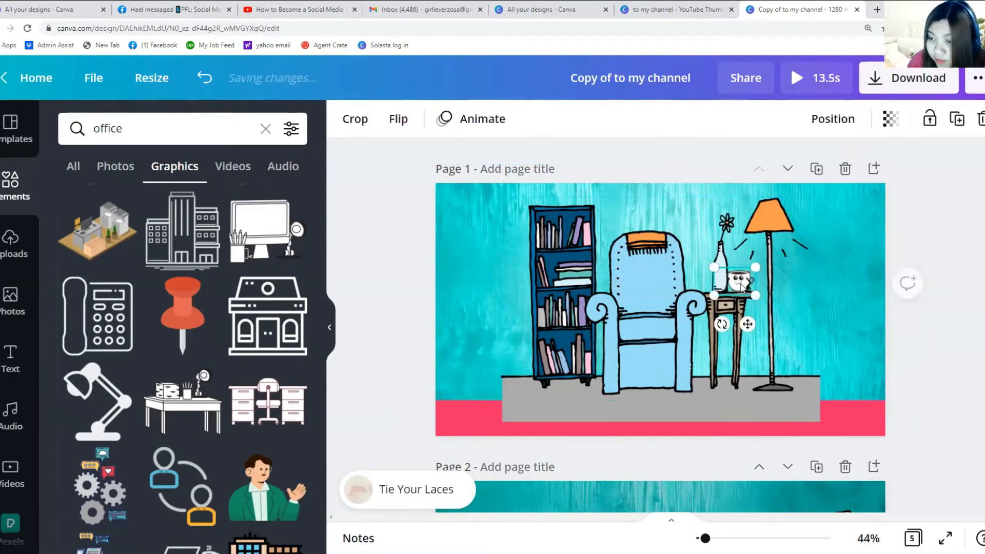
pyautogui.press('Delete')
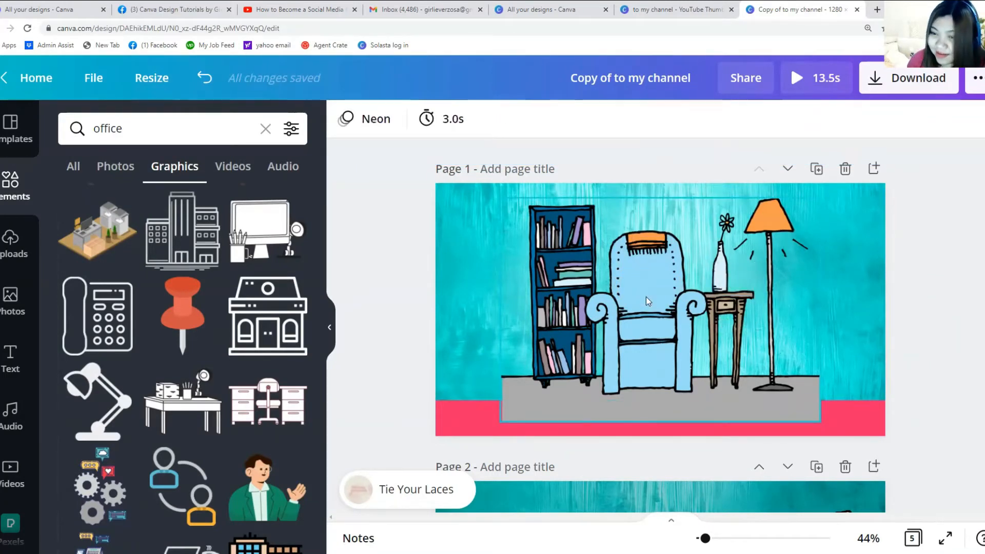
pyautogui.moveTo(654, 307); pyautogui.dragTo(649, 348)
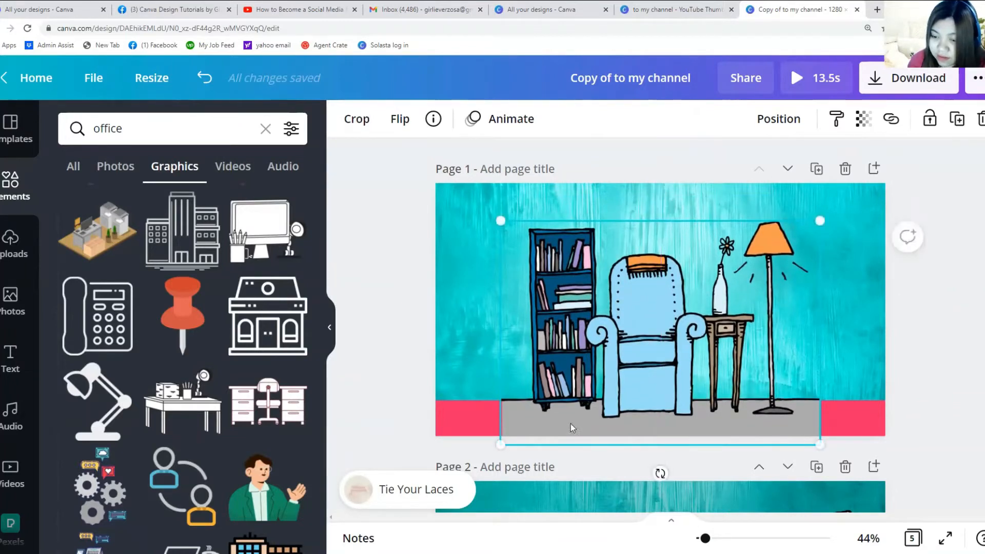
pyautogui.moveTo(489, 442); pyautogui.dragTo(485, 439)
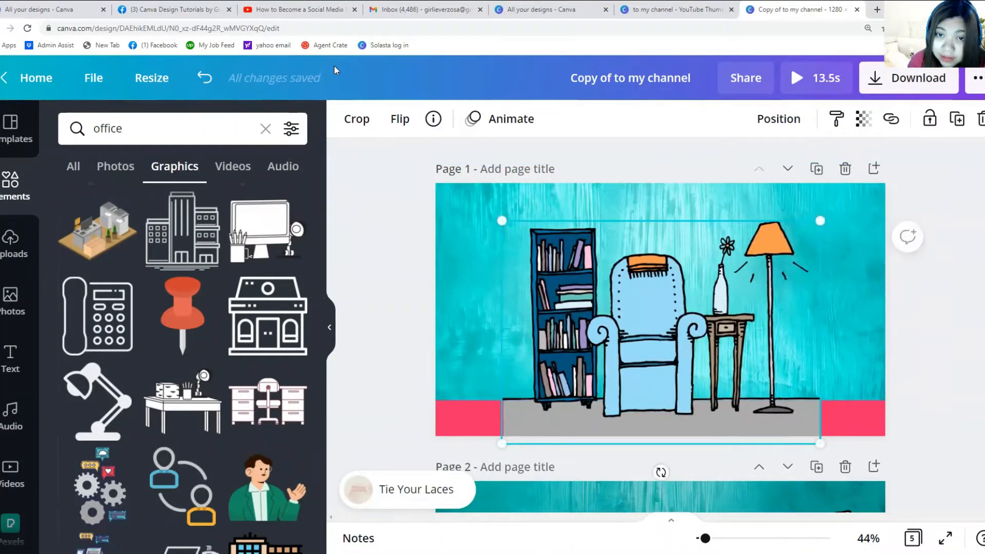
# Step: Crop the lower edge of the furniture graphic so a strip of pink floor shows beneath the grey floor
pyautogui.click(356, 119)
pyautogui.moveTo(502, 442); pyautogui.dragTo(497, 423)
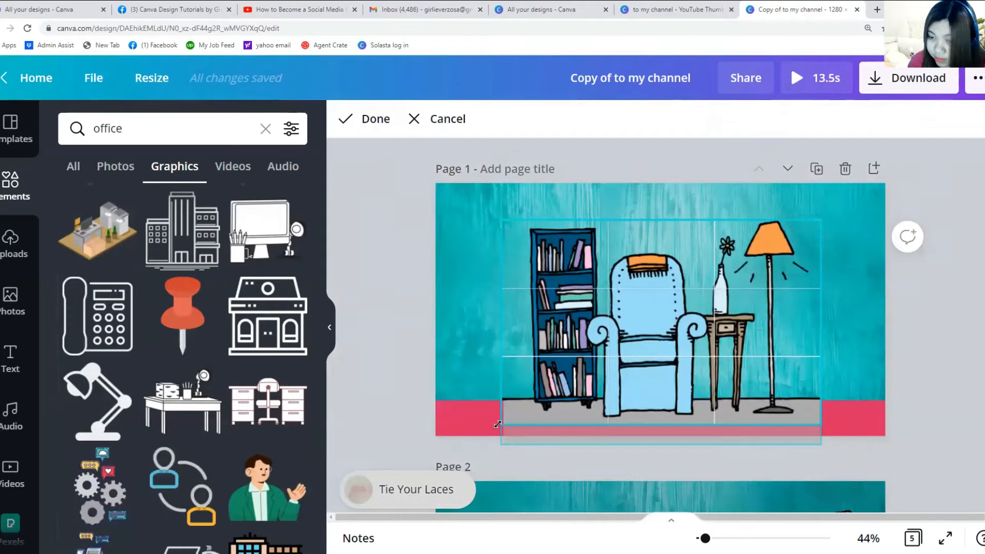
pyautogui.click(949, 384)
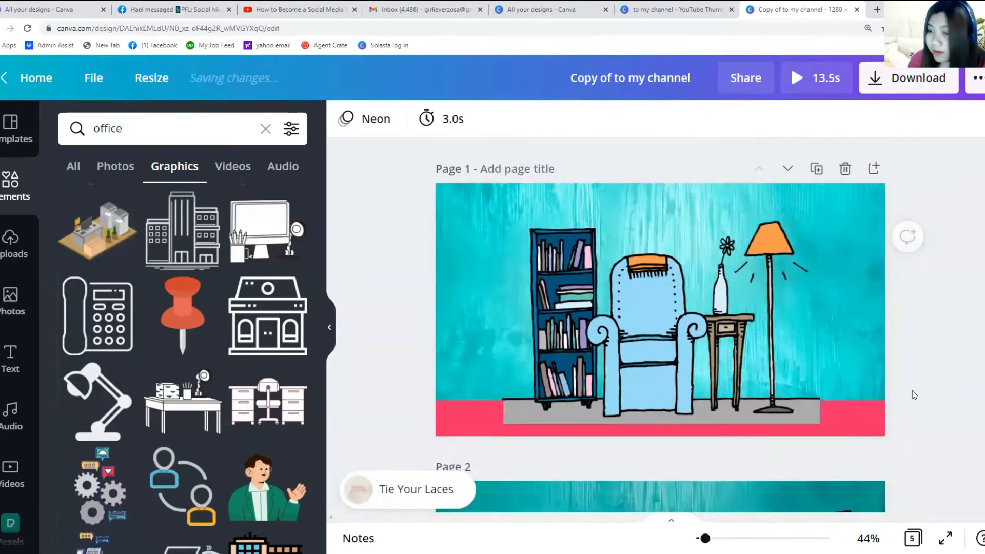
# Step: Search the elements library for "girl with laptop"
pyautogui.scroll(-4, 910, 395)
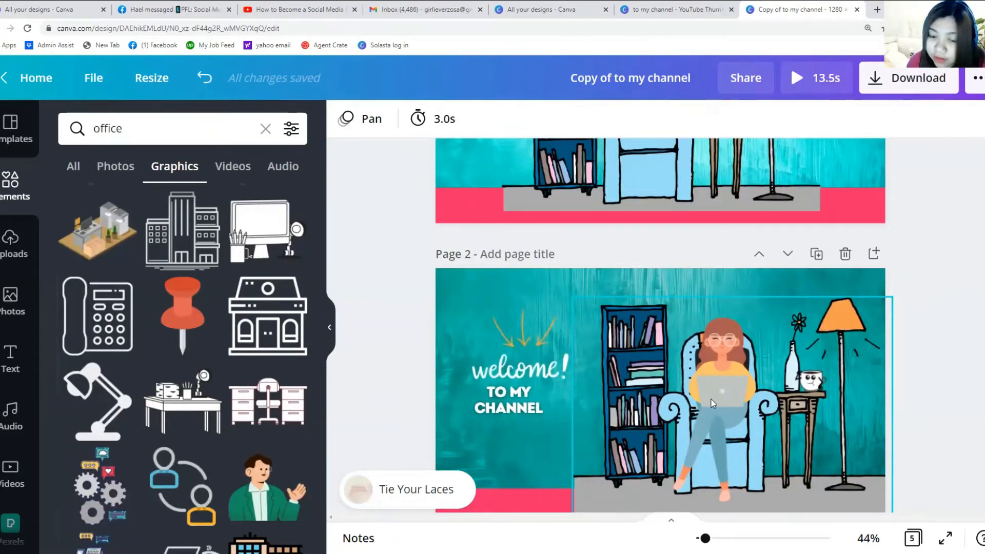
pyautogui.scroll(2, 372, 184)
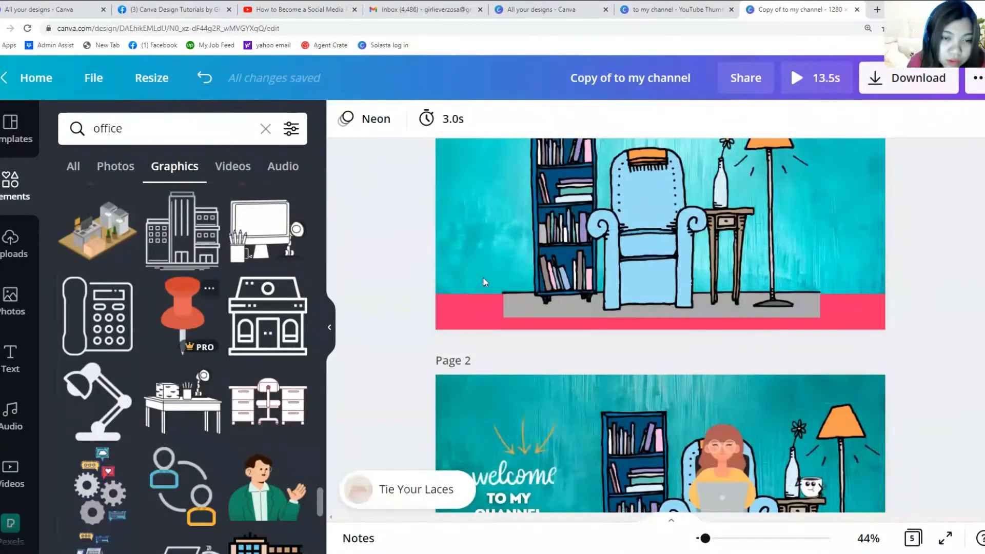
pyautogui.scroll(-1, 708, 400)
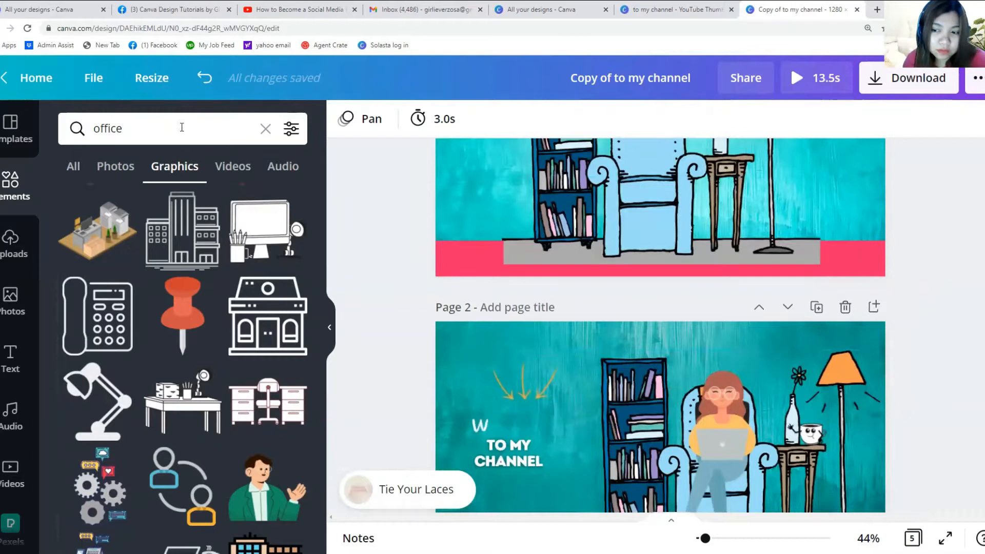
pyautogui.click(163, 123)
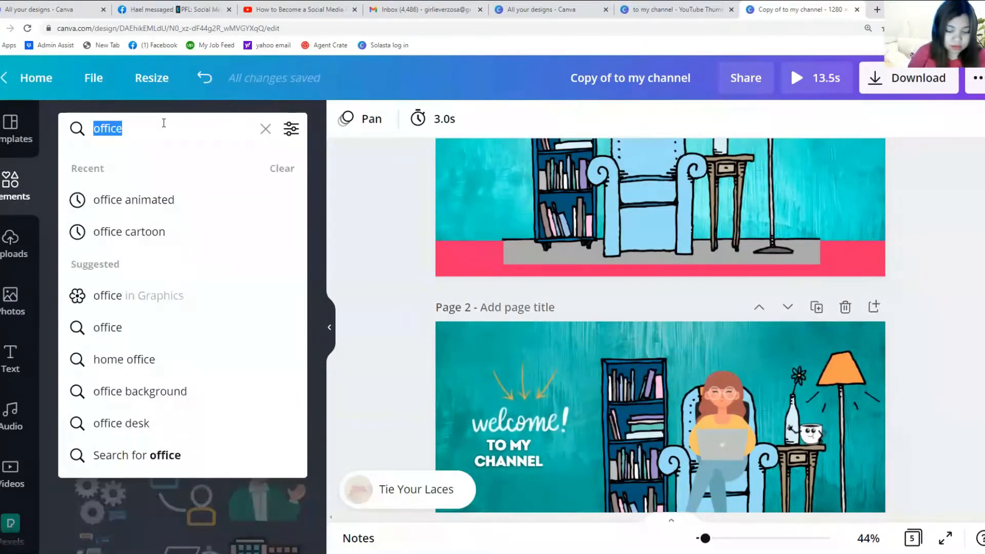
pyautogui.press('BackSpace')
pyautogui.write('girl')
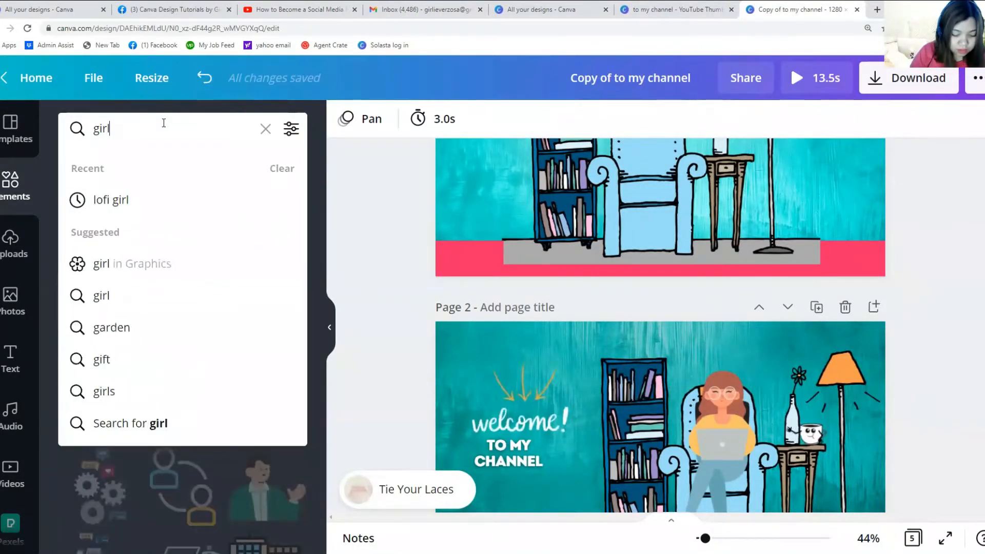
pyautogui.write(' with laptop')
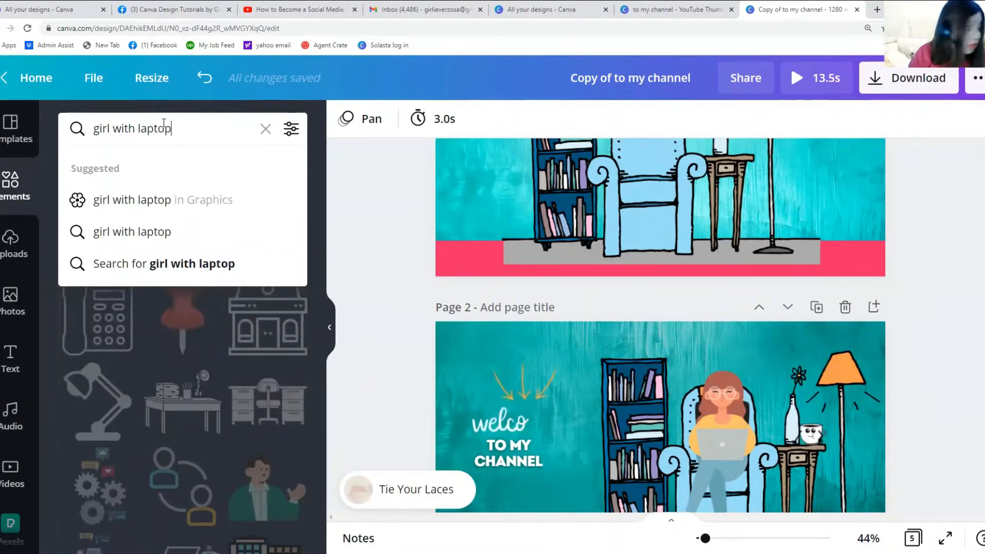
pyautogui.press('Return')
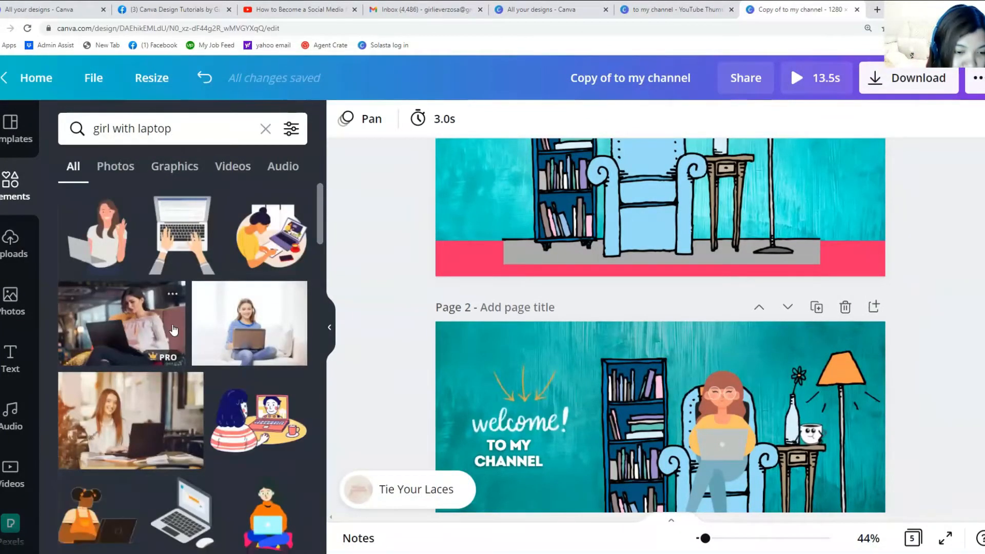
# Step: Add the graphic of the woman with glasses, yellow top and grey laptop to page 1 and seat her in the armchair
pyautogui.scroll(-3, 174, 344)
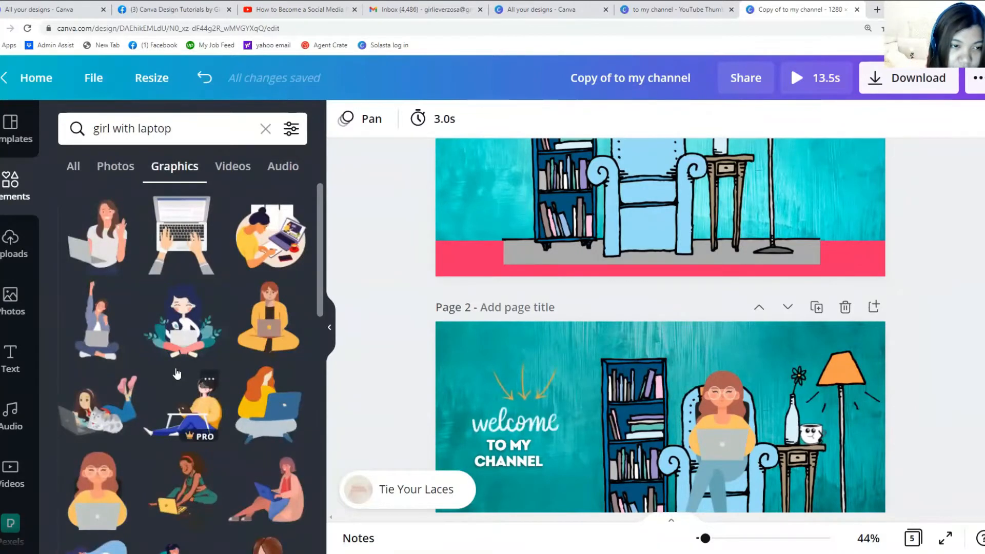
pyautogui.scroll(-4, 177, 373)
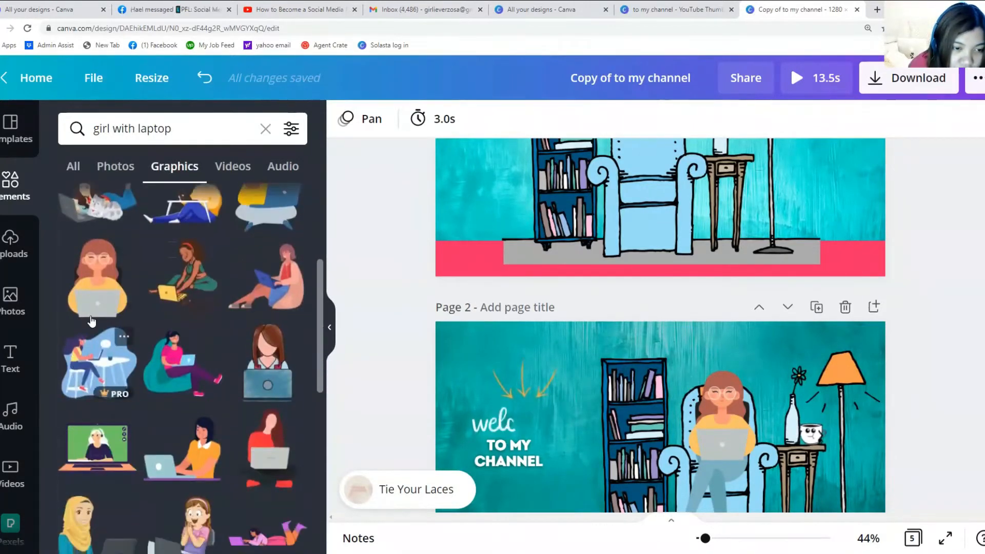
pyautogui.scroll(-1, 88, 328)
pyautogui.scroll(2, 78, 353)
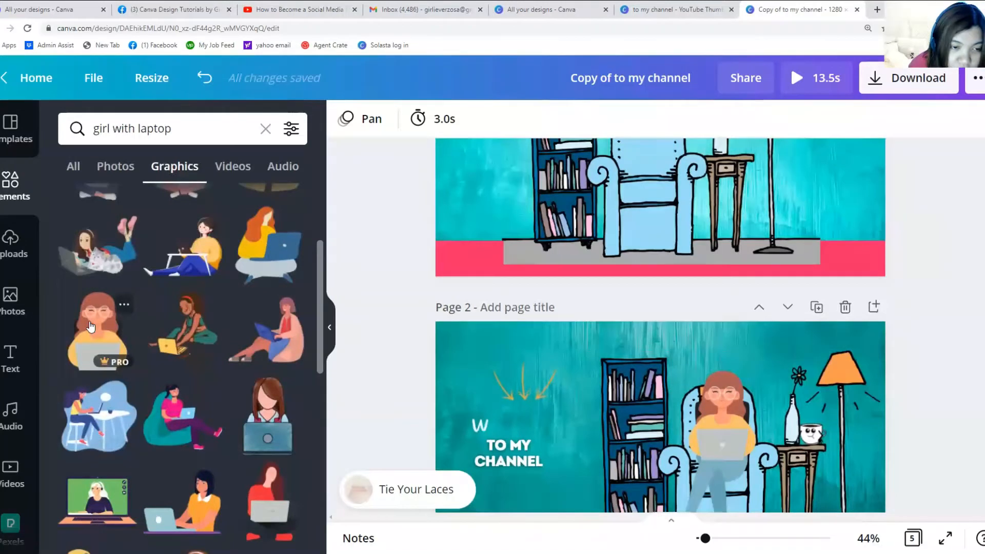
pyautogui.click(90, 327)
pyautogui.moveTo(652, 461); pyautogui.dragTo(650, 243)
pyautogui.scroll(-2, 678, 372)
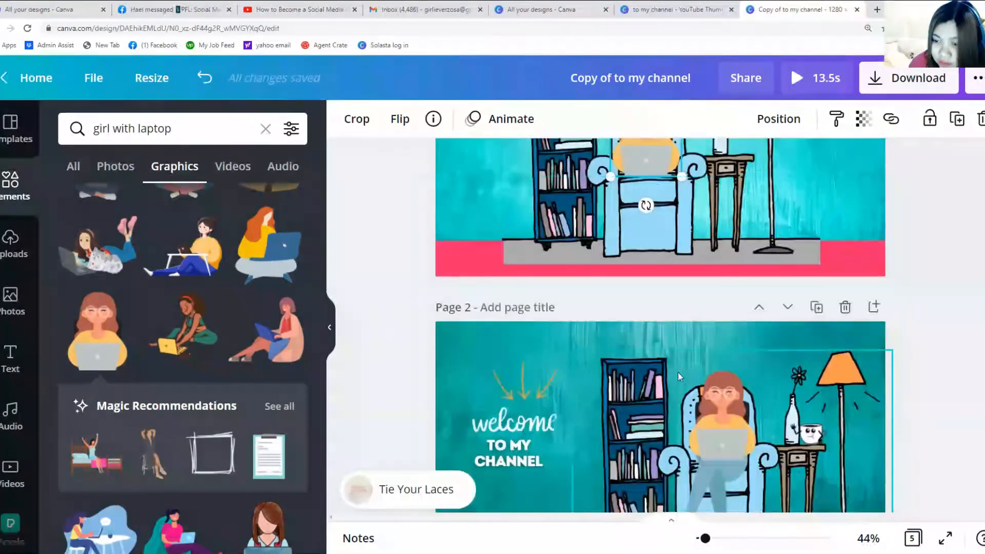
# Step: Copy the grouped armchair scene from page 2 onto page 1 to reuse the woman's legs
pyautogui.scroll(-8, 213, 309)
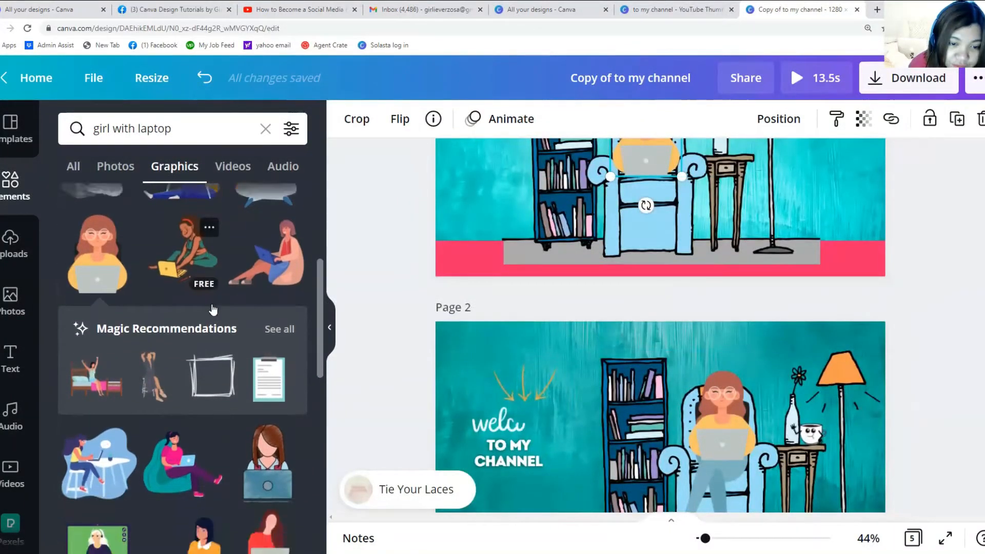
pyautogui.scroll(-5, 213, 310)
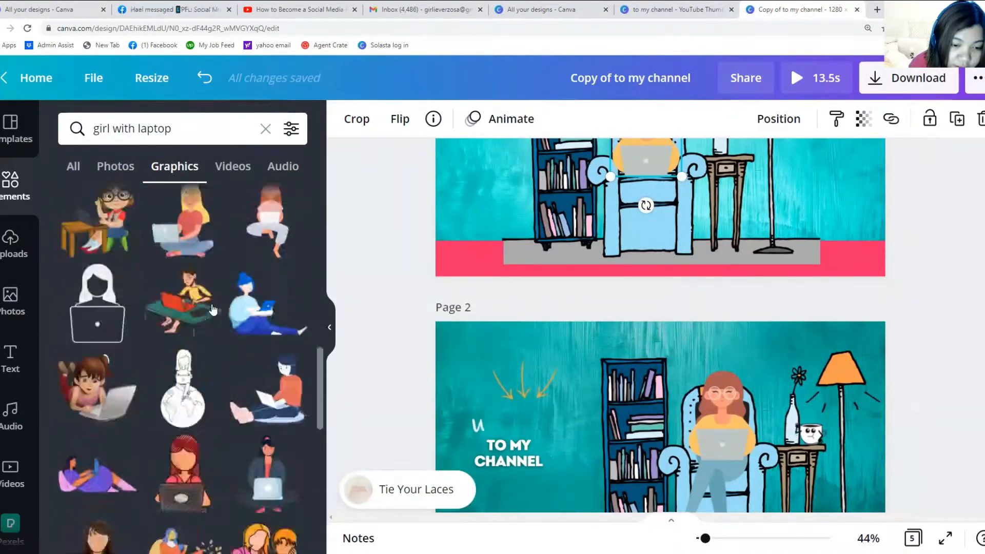
pyautogui.scroll(-2, 708, 388)
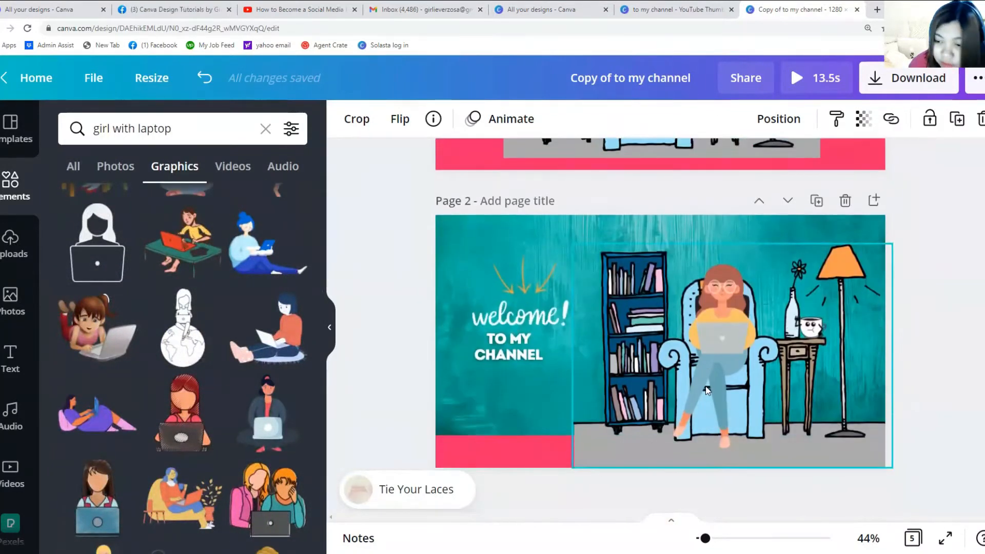
pyautogui.click(707, 387)
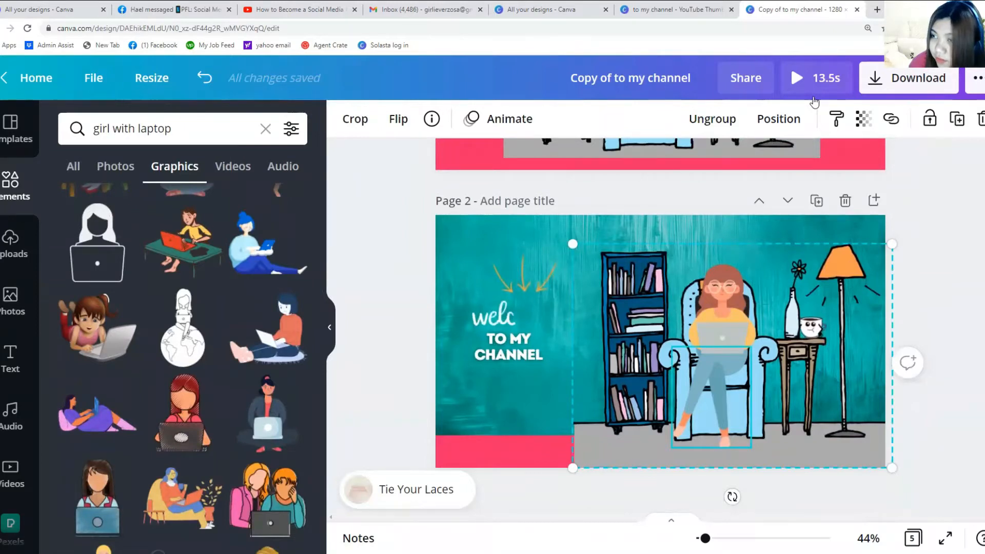
pyautogui.scroll(2, 763, 257)
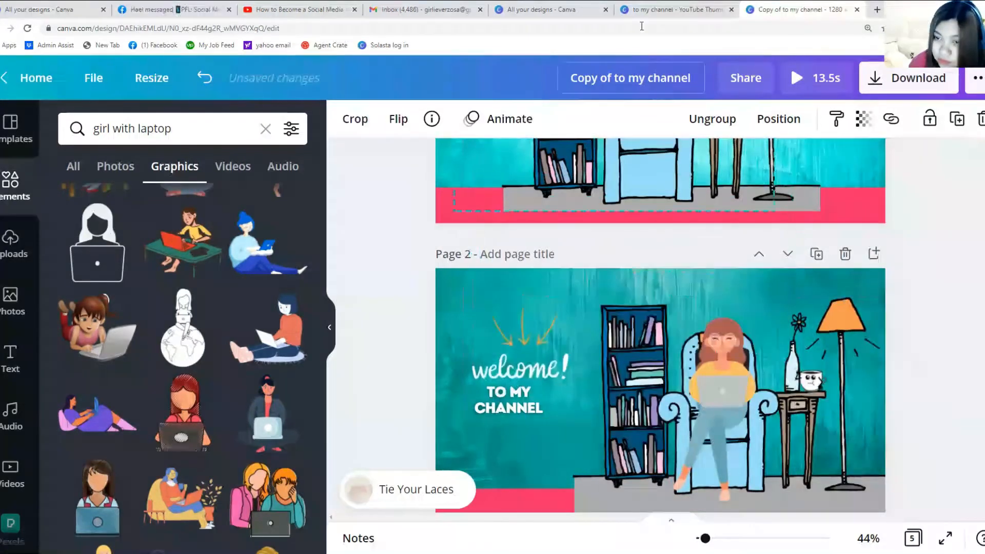
pyautogui.moveTo(779, 390); pyautogui.dragTo(535, 342)
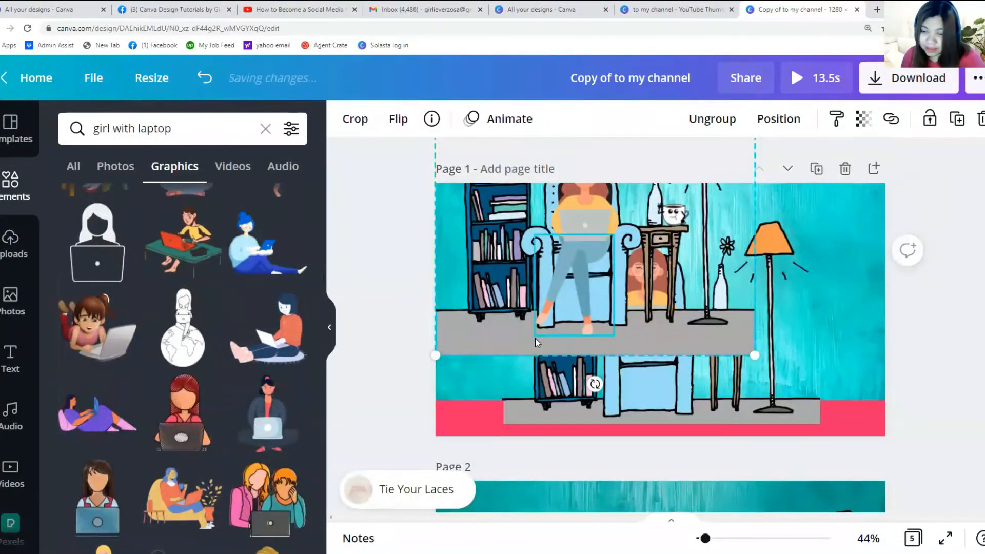
# Step: Ungroup the pasted scene and delete its duplicate furniture graphic and duplicate woman with the laptop
pyautogui.click(712, 119)
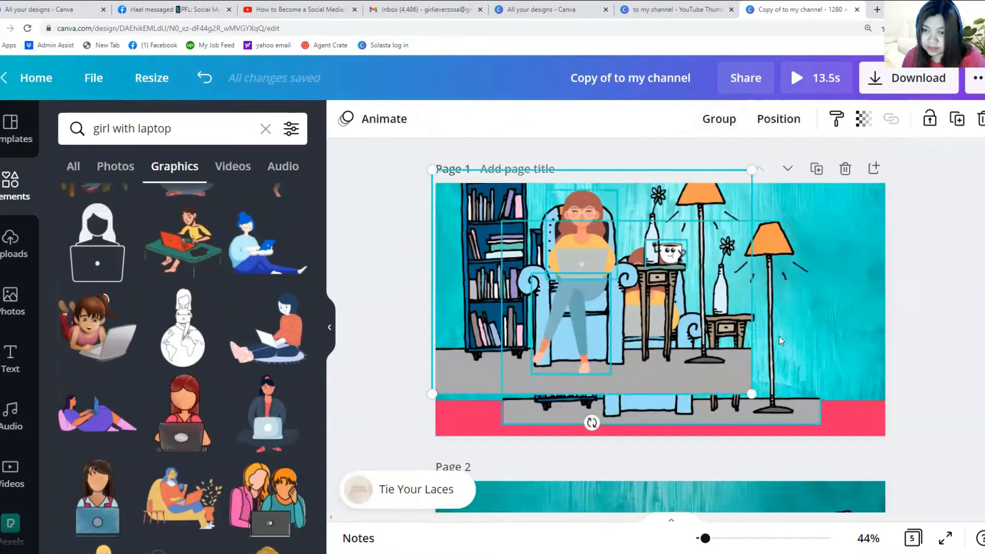
pyautogui.click(781, 341)
pyautogui.click(442, 337)
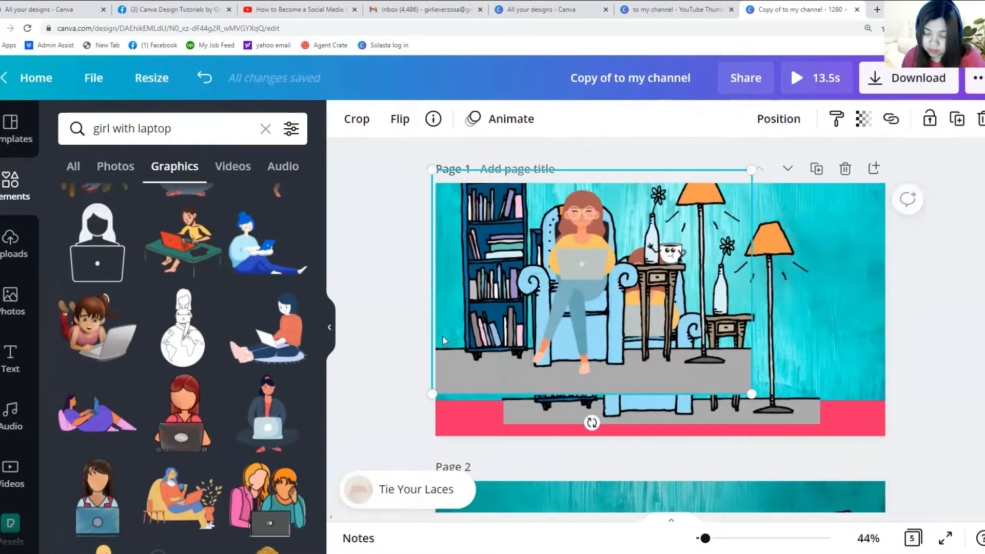
pyautogui.press('Delete')
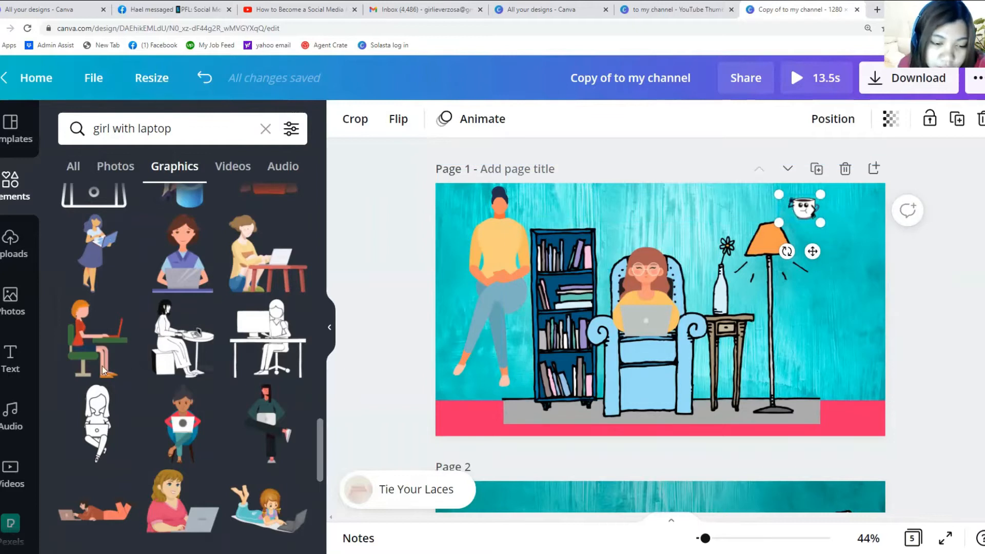
# Step: Crop the seated figure in the yellow top down to its legs and place them under the woman's laptop on the armchair
pyautogui.scroll(-5, 146, 400)
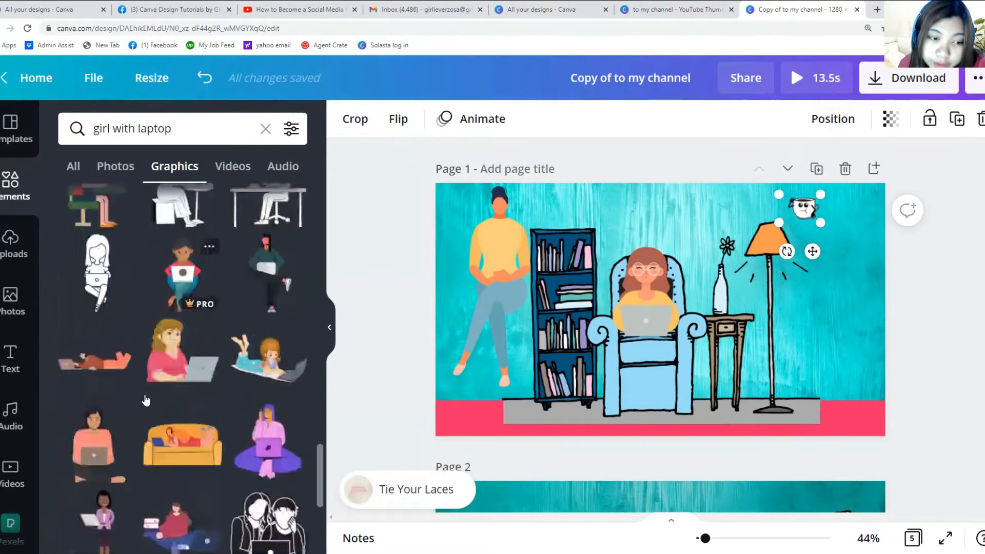
pyautogui.scroll(-2, 158, 428)
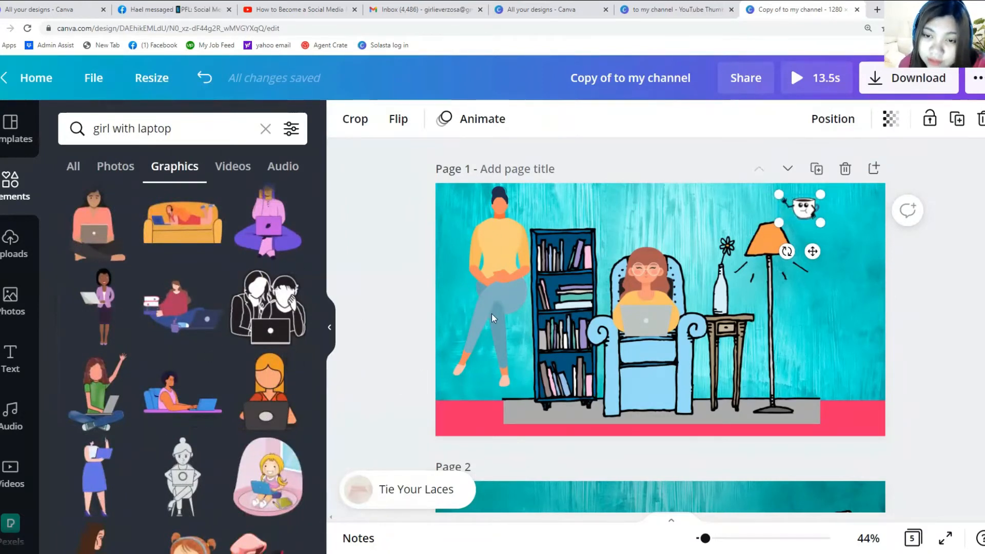
pyautogui.click(470, 293)
pyautogui.moveTo(471, 292); pyautogui.dragTo(473, 292)
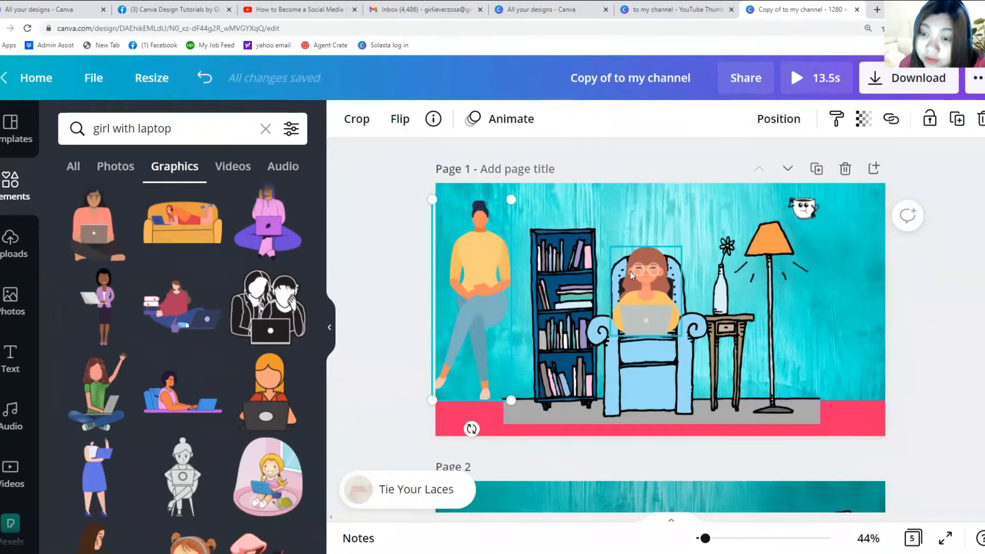
pyautogui.click(357, 124)
pyautogui.moveTo(430, 216); pyautogui.dragTo(633, 345)
pyautogui.click(544, 204)
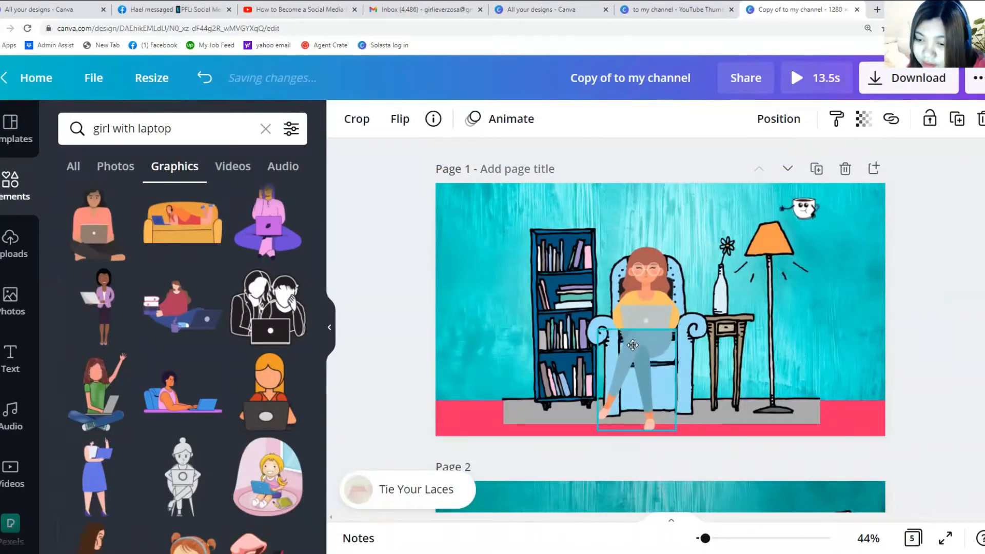
# Step: Shrink the legs slightly to fit beneath the laptop, and move them one layer backward and forward again
pyautogui.hotkey('shift', 'Down')
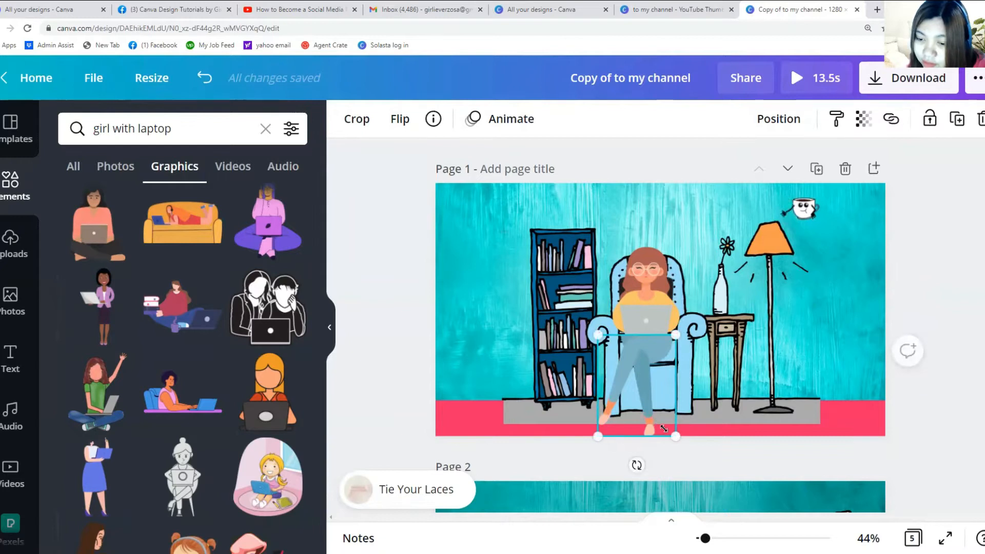
pyautogui.moveTo(667, 435); pyautogui.dragTo(665, 431)
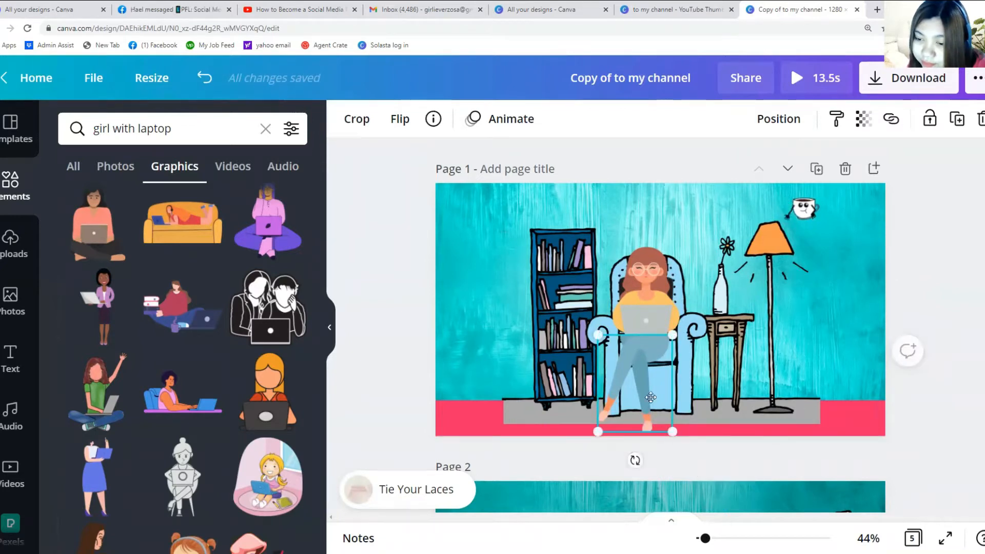
pyautogui.click(775, 122)
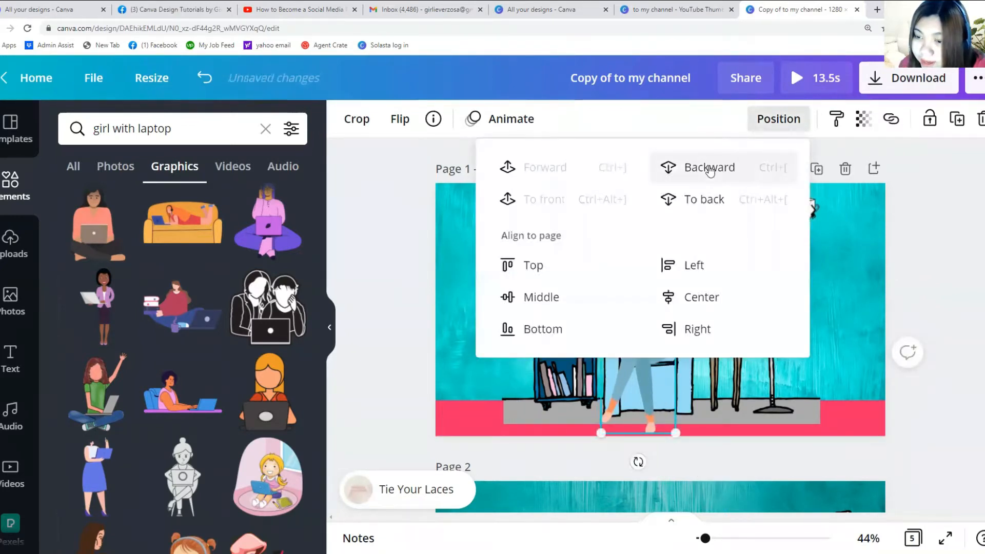
pyautogui.click(710, 170)
pyautogui.click(547, 172)
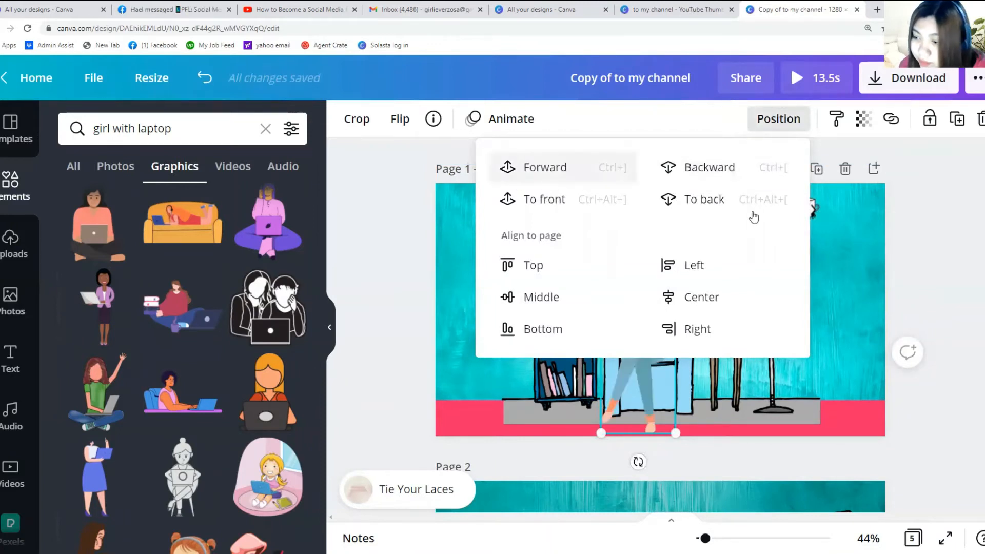
pyautogui.click(941, 296)
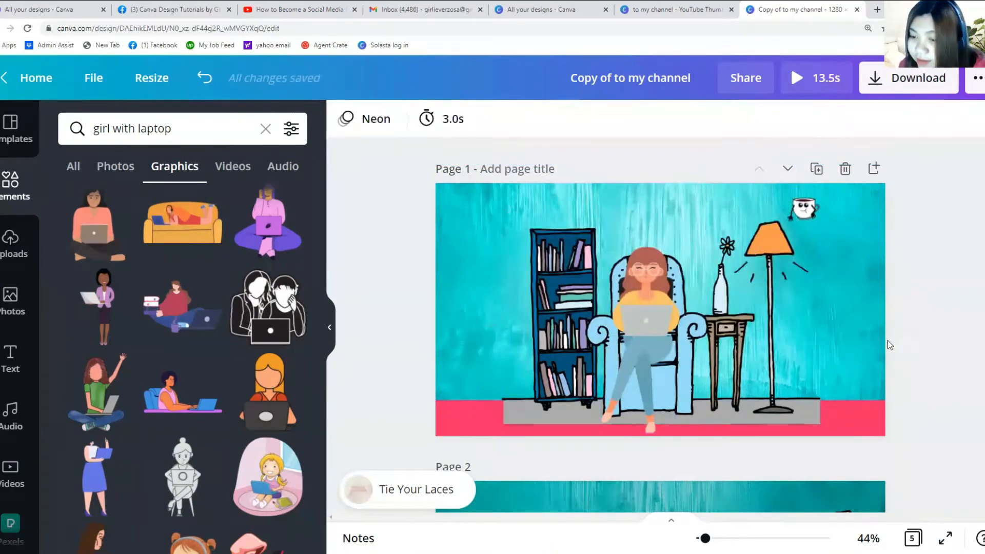
# Step: Shrink the woman's legs on page 1 to about 192 × 250 so the feet stay on the grey floor
pyautogui.click(642, 321)
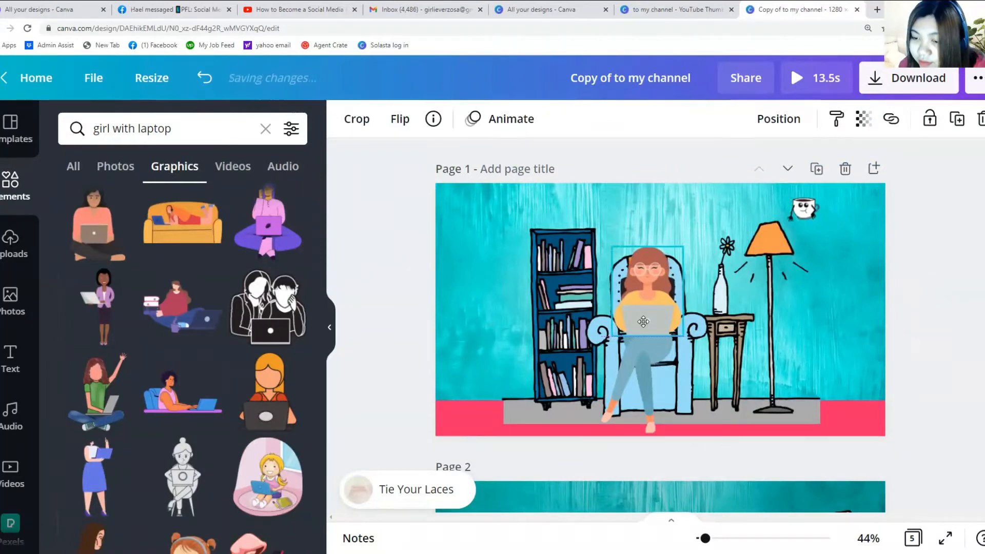
pyautogui.moveTo(682, 338); pyautogui.dragTo(683, 338)
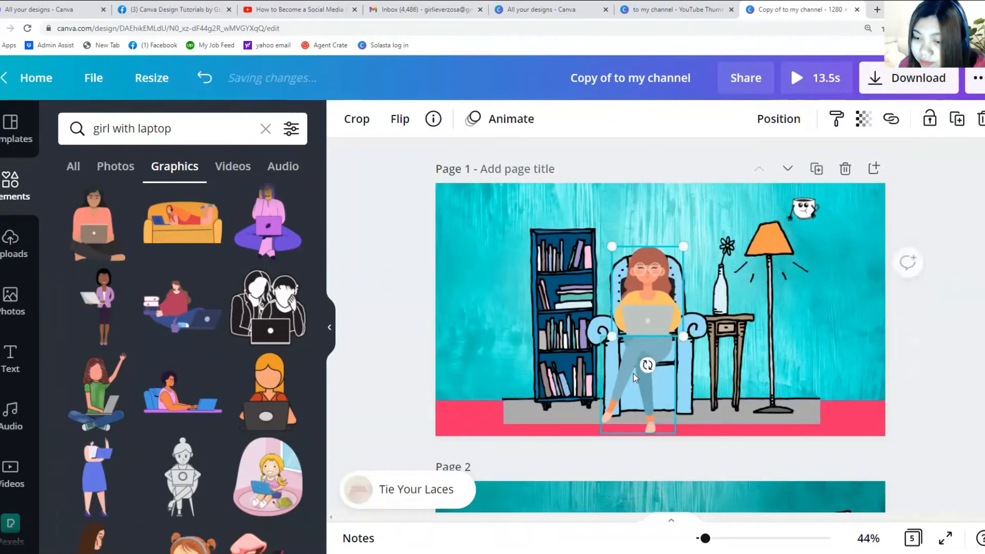
pyautogui.click(635, 381)
pyautogui.moveTo(595, 435); pyautogui.dragTo(605, 424)
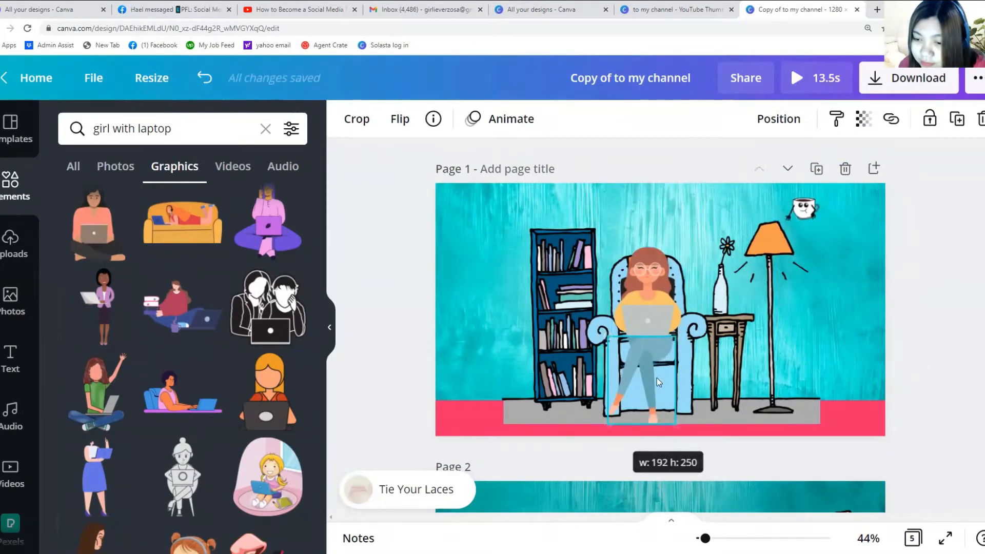
pyautogui.click(844, 315)
# Step: Move the smiling coffee mug onto the side table beside the vase on page 1, matching the page 2 layout
pyautogui.scroll(-5, 845, 315)
pyautogui.scroll(5, 939, 363)
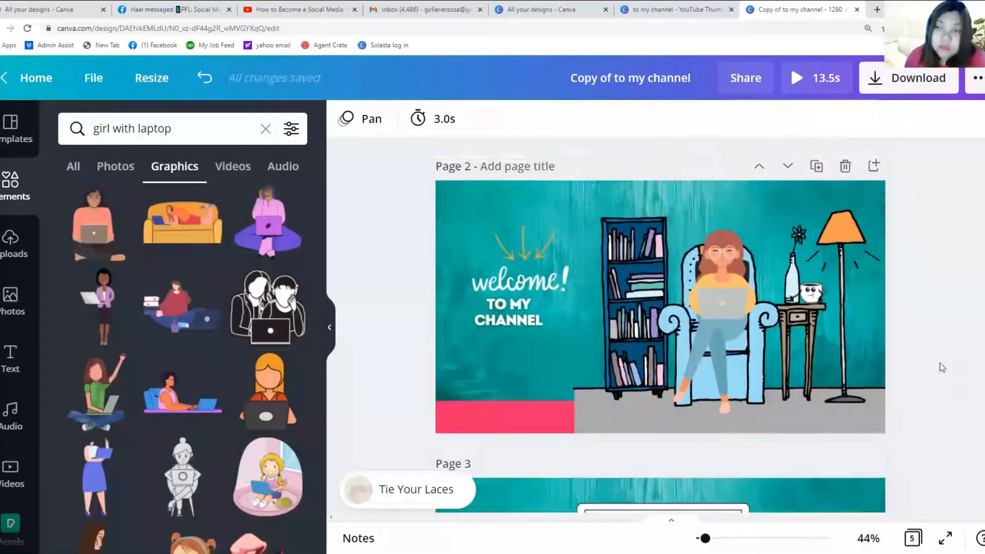
pyautogui.moveTo(803, 207); pyautogui.dragTo(738, 307)
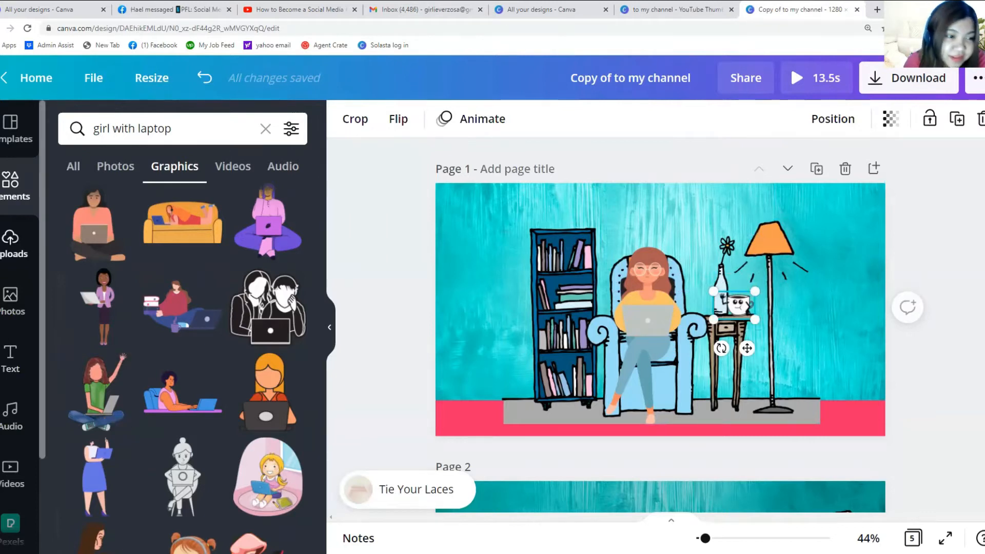
# Step: Search the elements library for "coffee animation" and limit the results to graphics
pyautogui.click(9, 201)
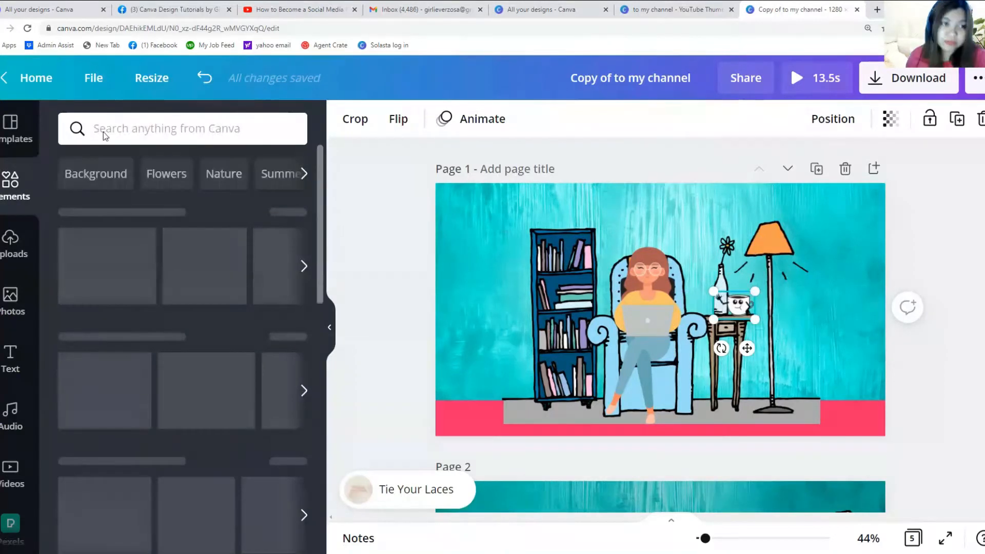
pyautogui.click(111, 128)
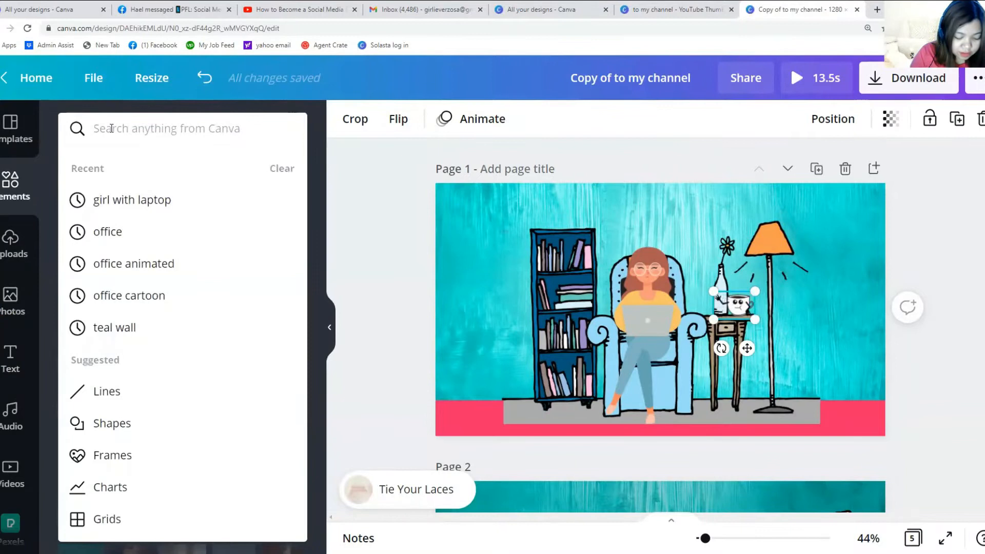
pyautogui.write('coffee ')
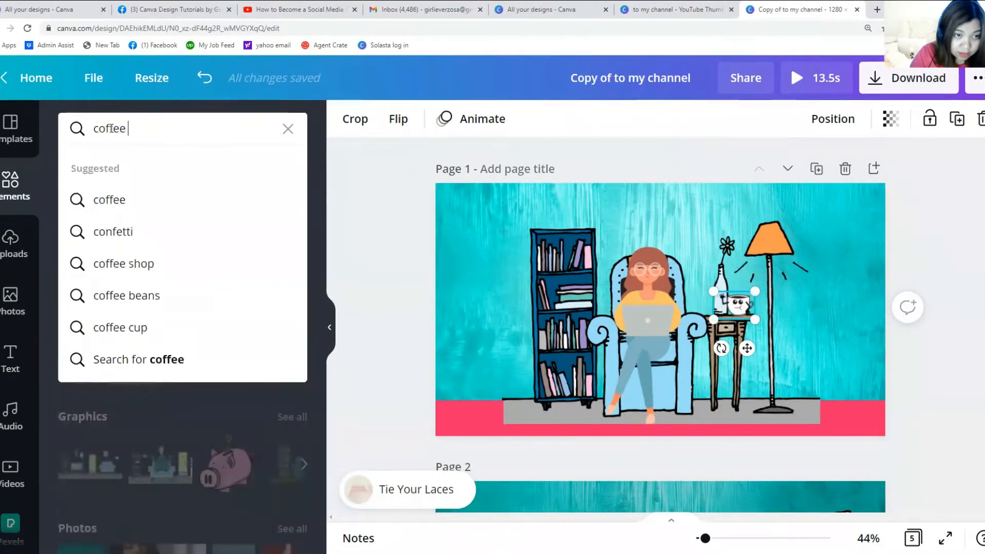
pyautogui.write('animation')
pyautogui.press('Return')
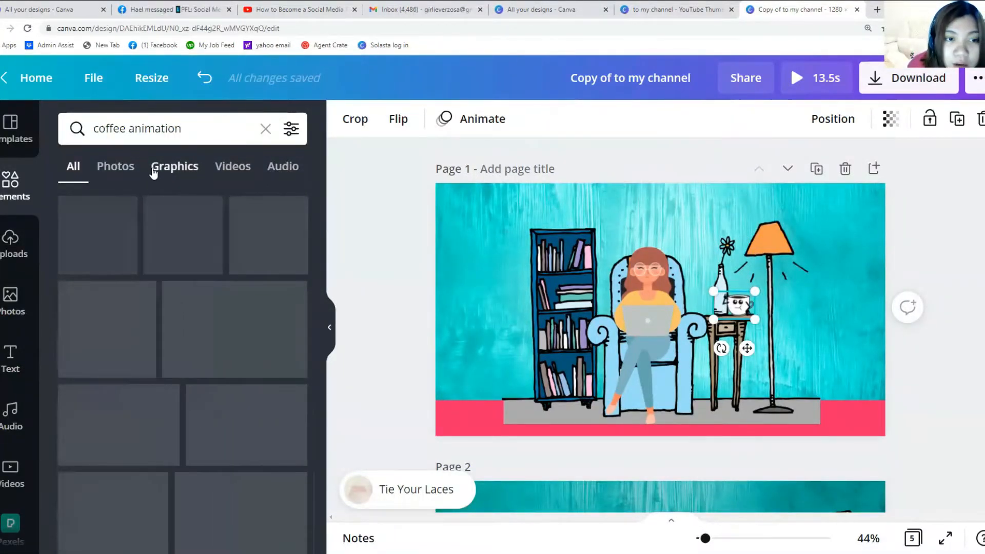
pyautogui.click(174, 168)
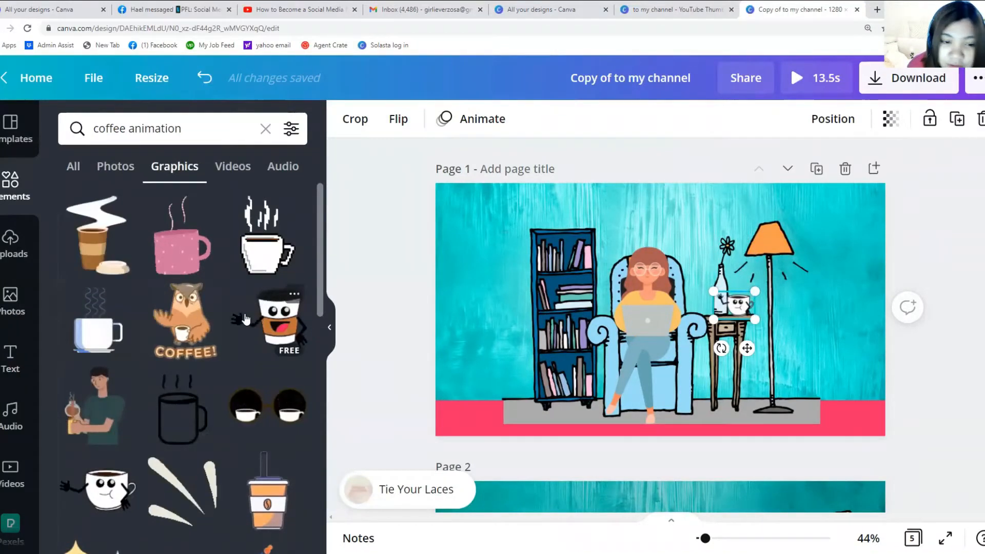
# Step: Add another smiling coffee cup graphic to page 1 from the search results and delete it again
pyautogui.scroll(-2, 163, 255)
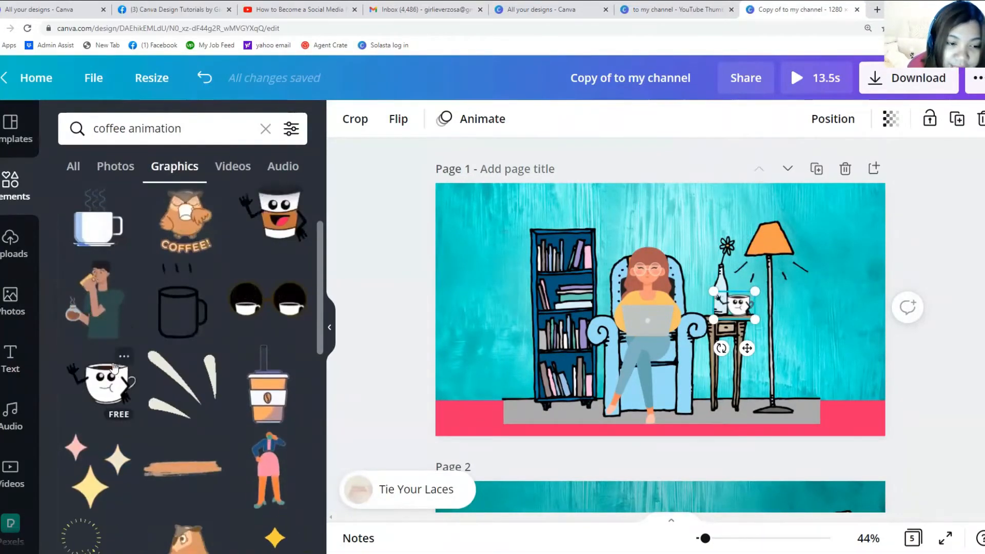
pyautogui.scroll(-1, 105, 379)
pyautogui.click(105, 336)
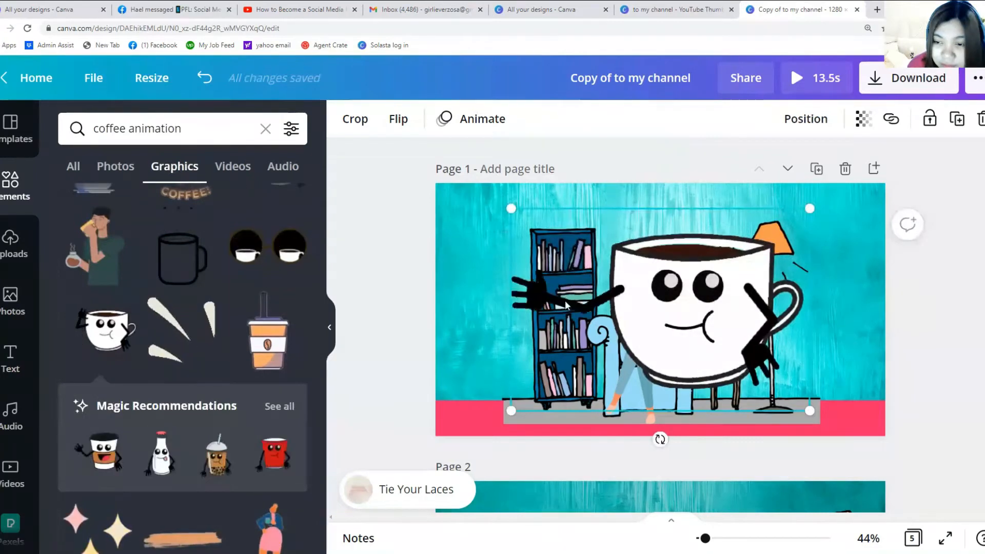
pyautogui.moveTo(695, 314); pyautogui.dragTo(558, 313)
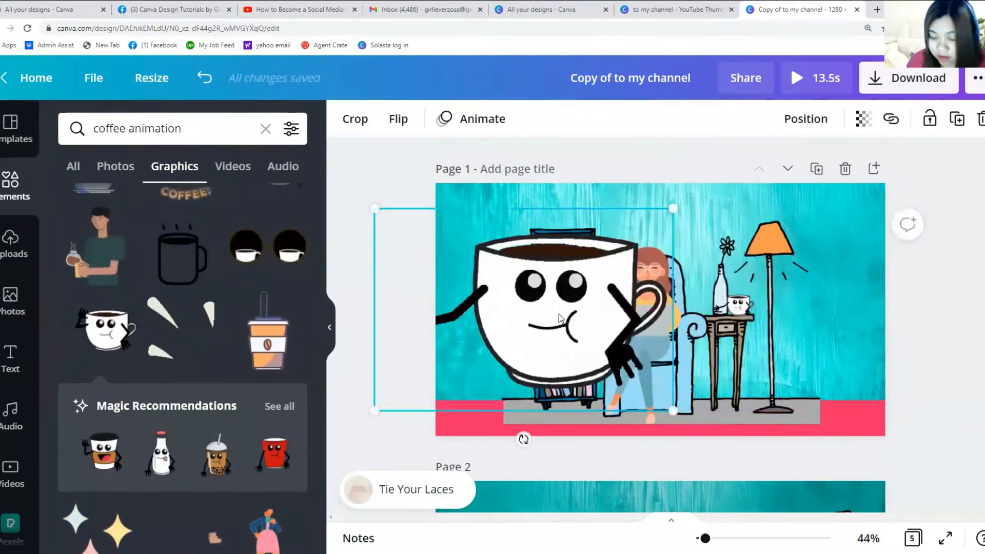
pyautogui.press('Delete')
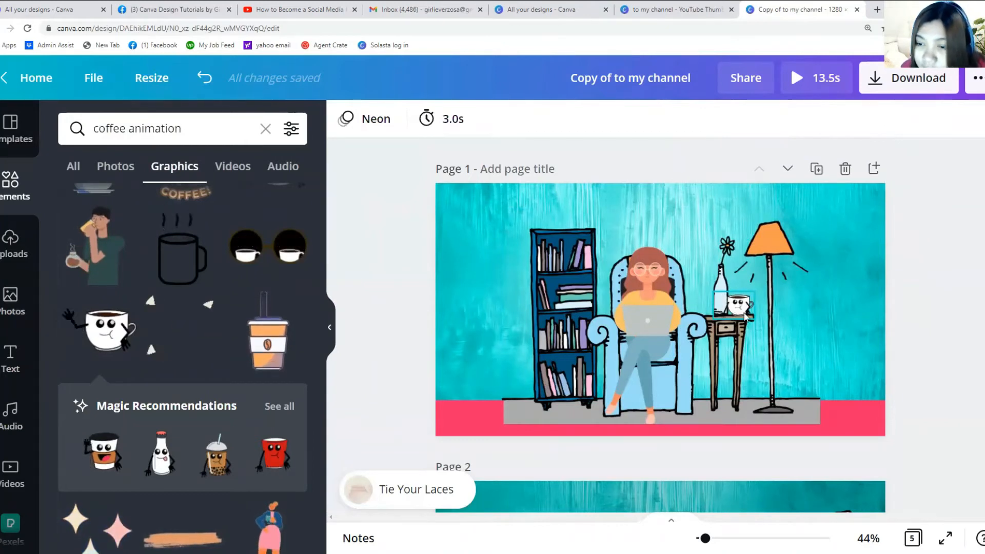
# Step: Duplicate page 1
pyautogui.scroll(-3, 948, 368)
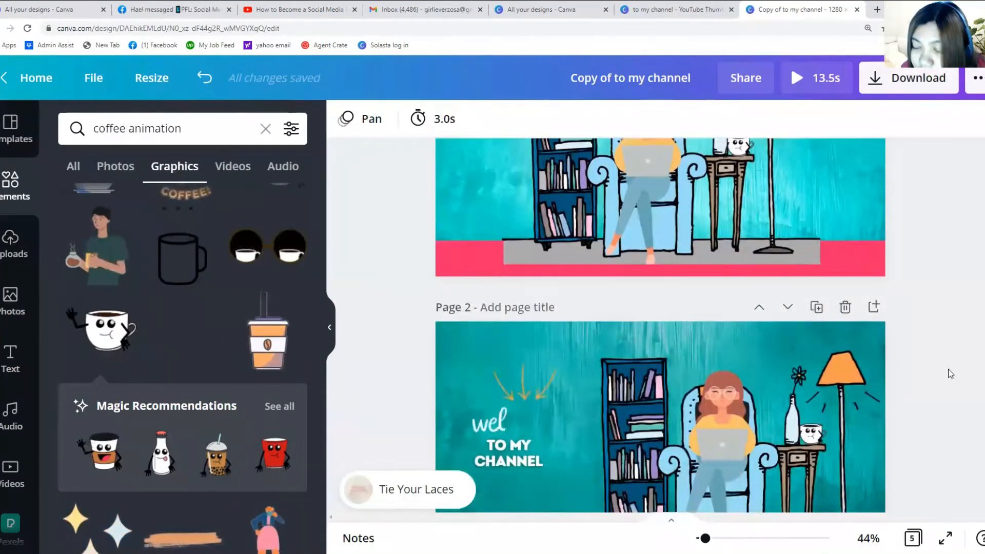
pyautogui.scroll(3, 948, 369)
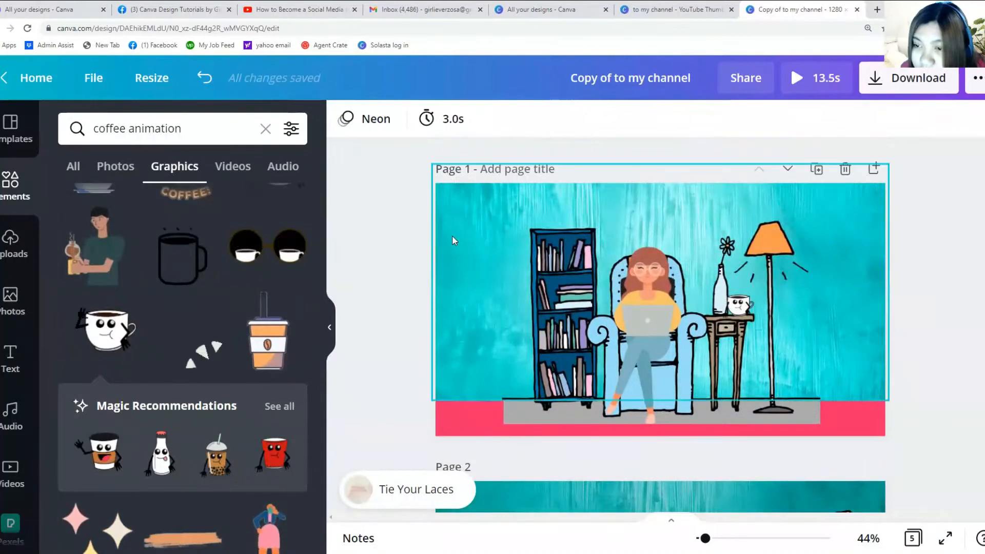
pyautogui.click(816, 170)
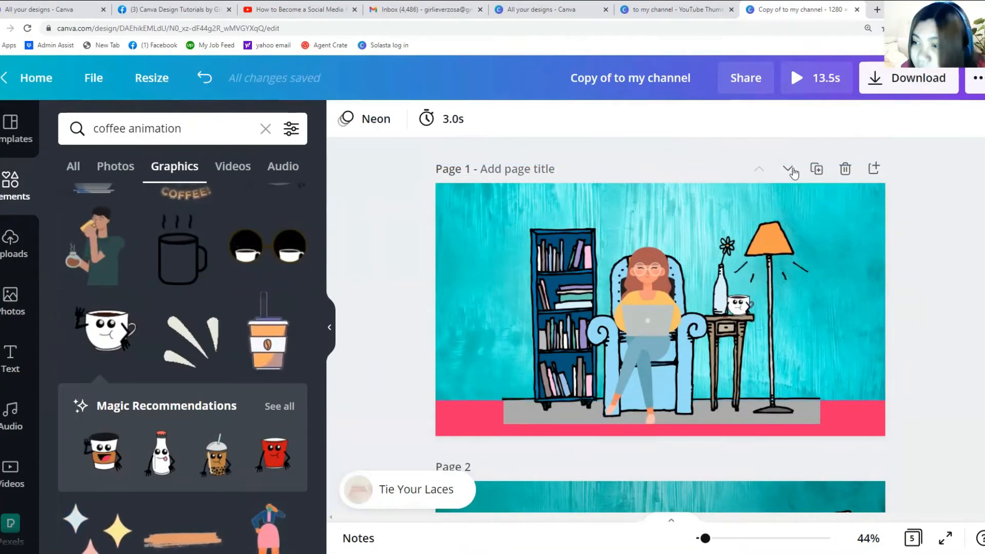
pyautogui.click(816, 170)
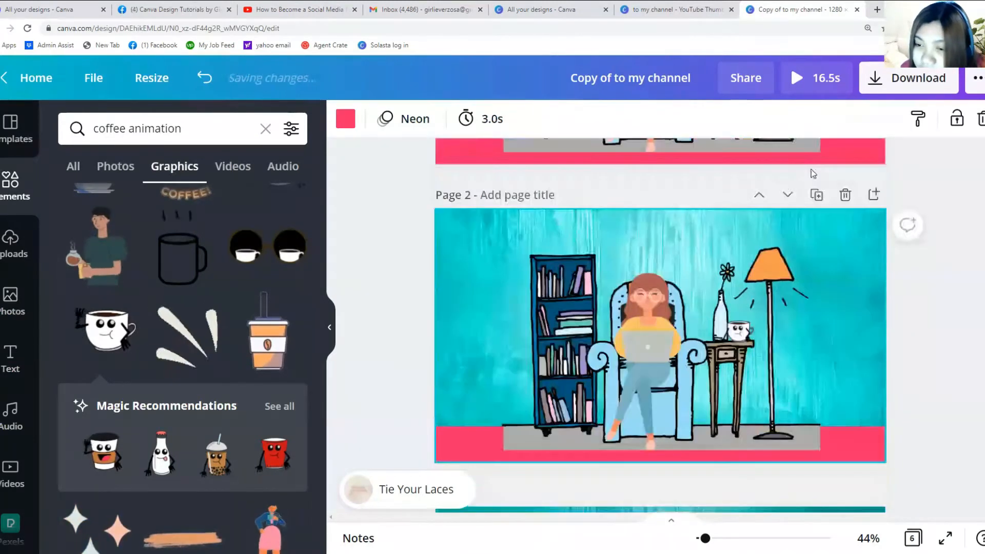
# Step: Lock the teal wall background on page 1 and remove the mistakenly added coffee glasses graphic
pyautogui.click(488, 311)
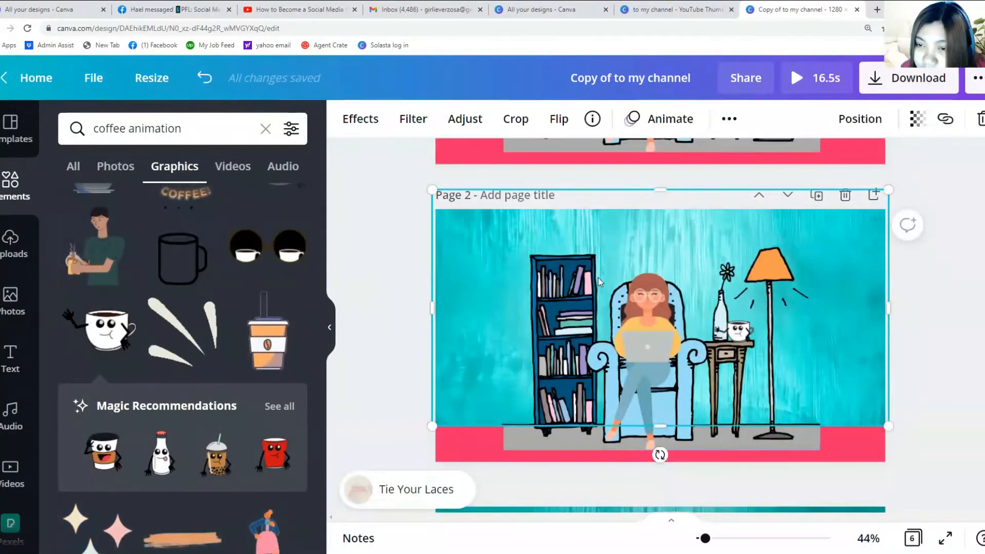
pyautogui.scroll(3, 590, 256)
pyautogui.scroll(1, 583, 238)
pyautogui.moveTo(481, 201); pyautogui.dragTo(452, 165)
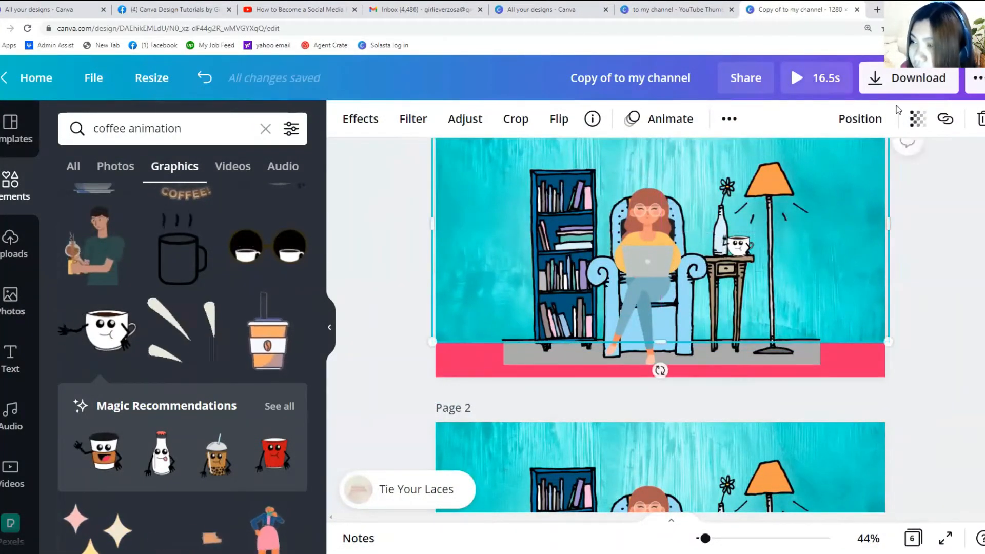
pyautogui.click(388, 211)
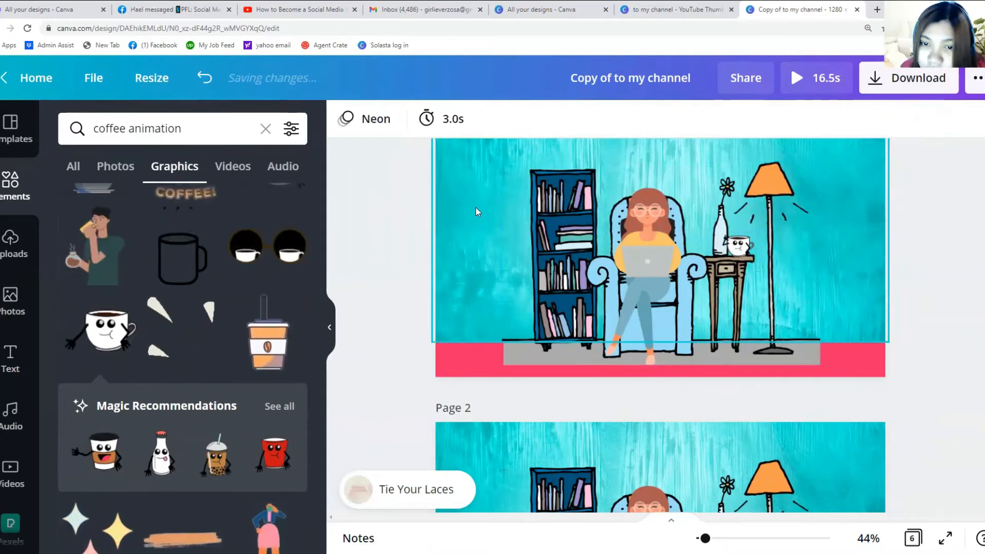
pyautogui.click(475, 207)
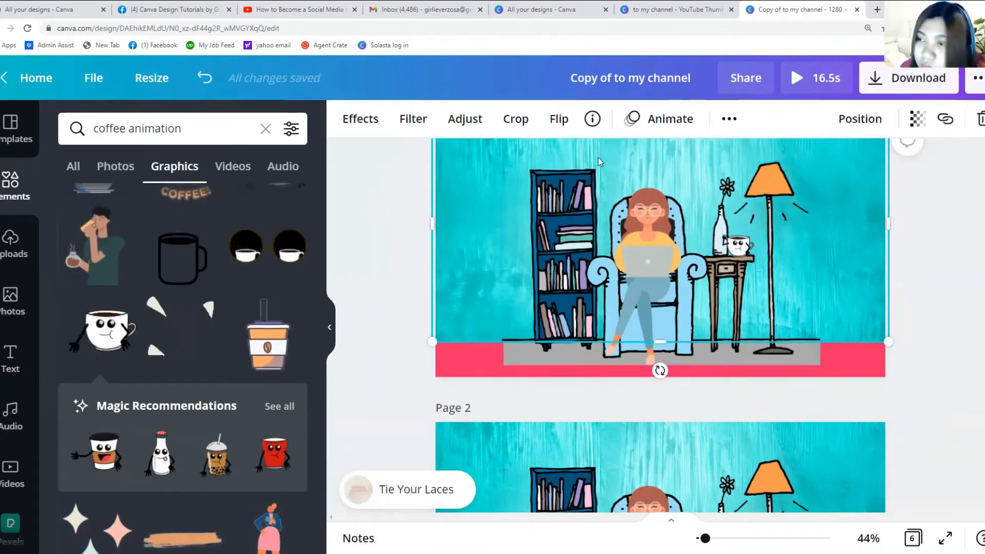
pyautogui.click(729, 119)
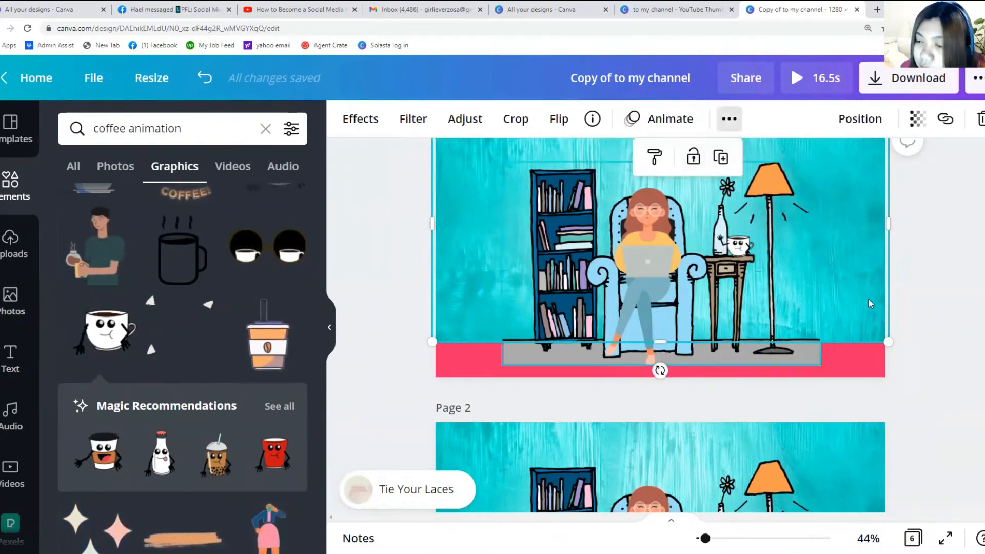
pyautogui.click(693, 157)
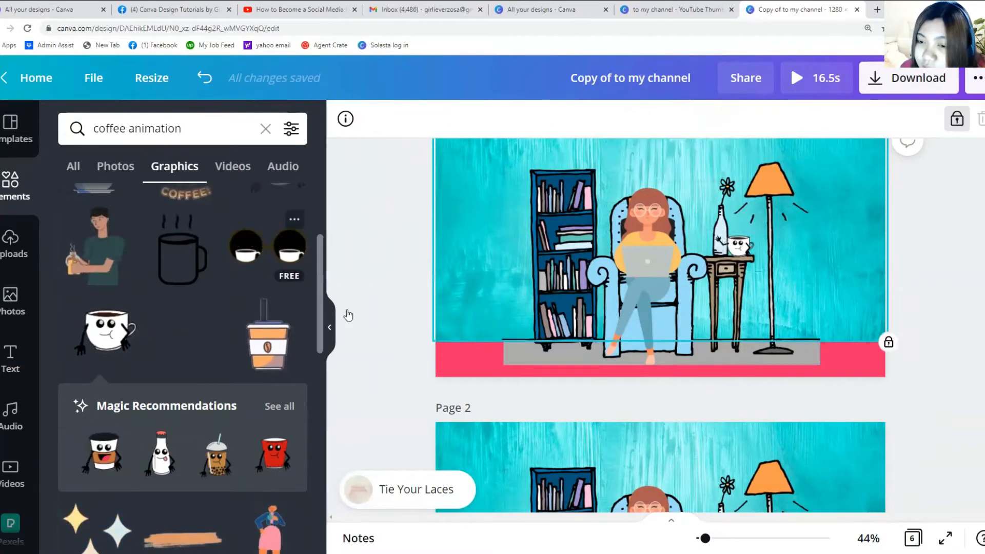
pyautogui.click(271, 249)
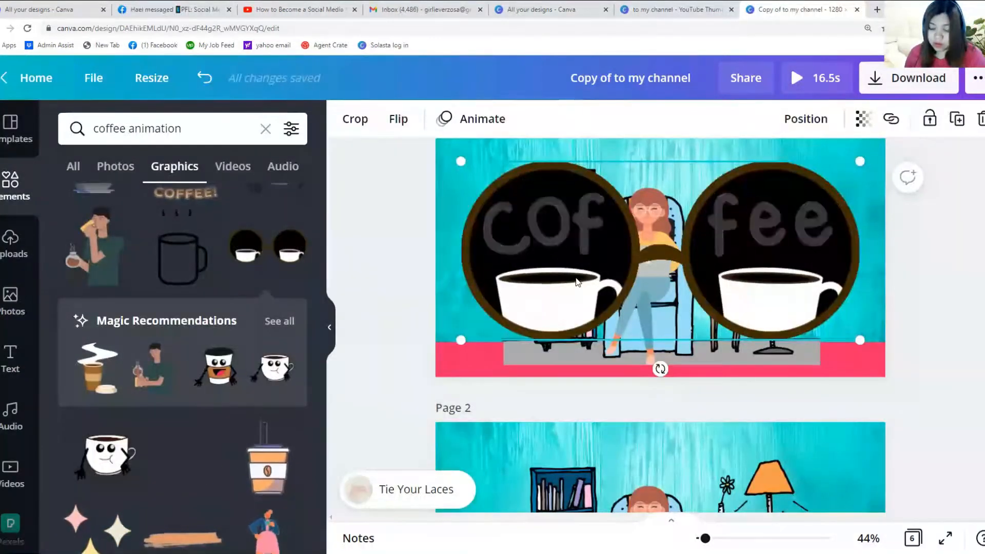
pyautogui.press('Delete')
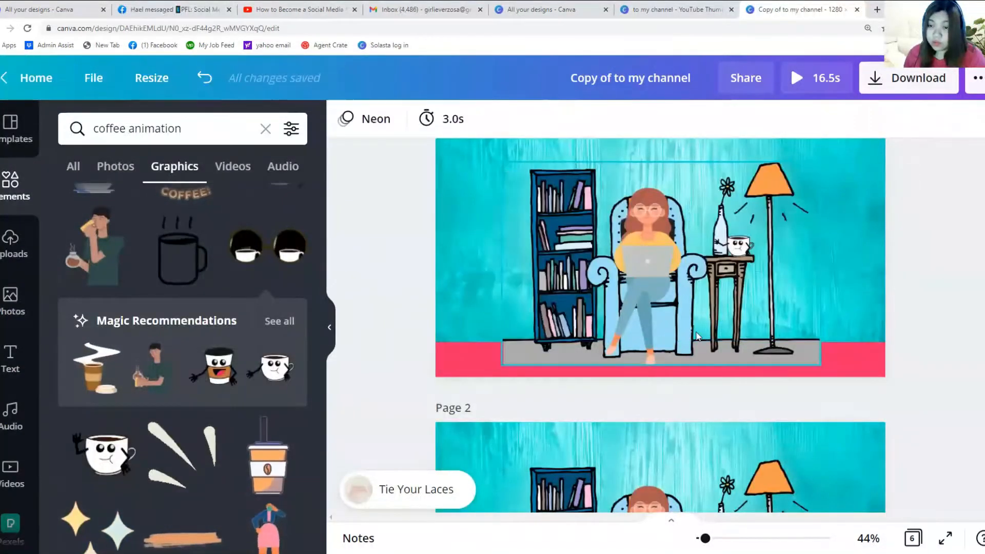
# Step: Group the furniture, woman, legs and coffee mug on page 1 into one object
pyautogui.click(501, 174)
pyautogui.moveTo(761, 341); pyautogui.dragTo(799, 352)
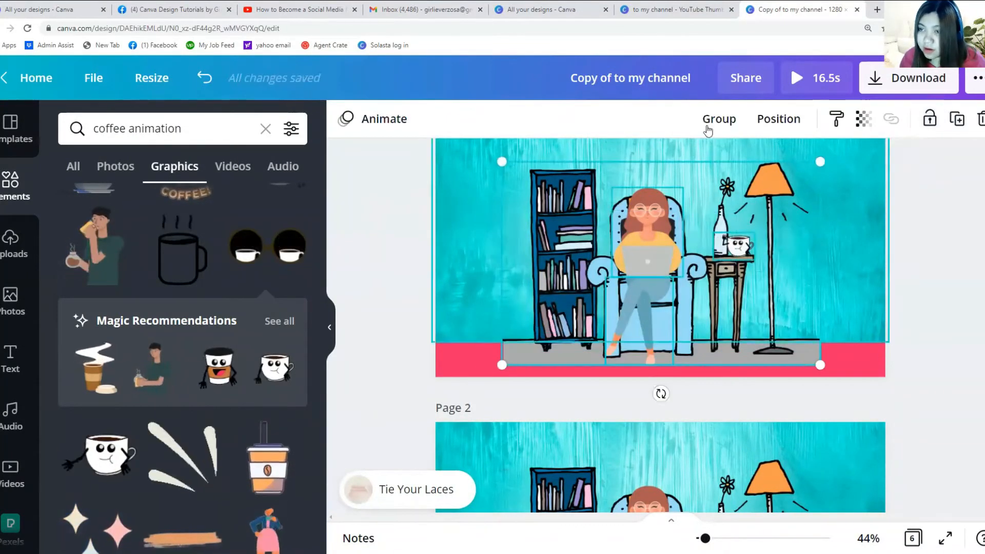
pyautogui.click(722, 118)
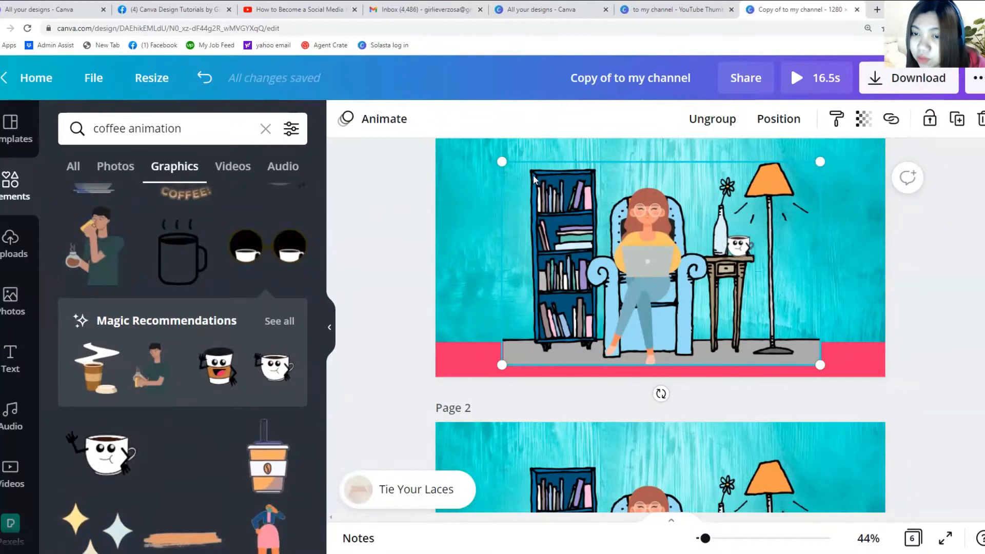
pyautogui.click(755, 275)
# Step: Delete the ungrouped duplicate on page 2
pyautogui.scroll(-1, 718, 386)
pyautogui.scroll(-3, 719, 388)
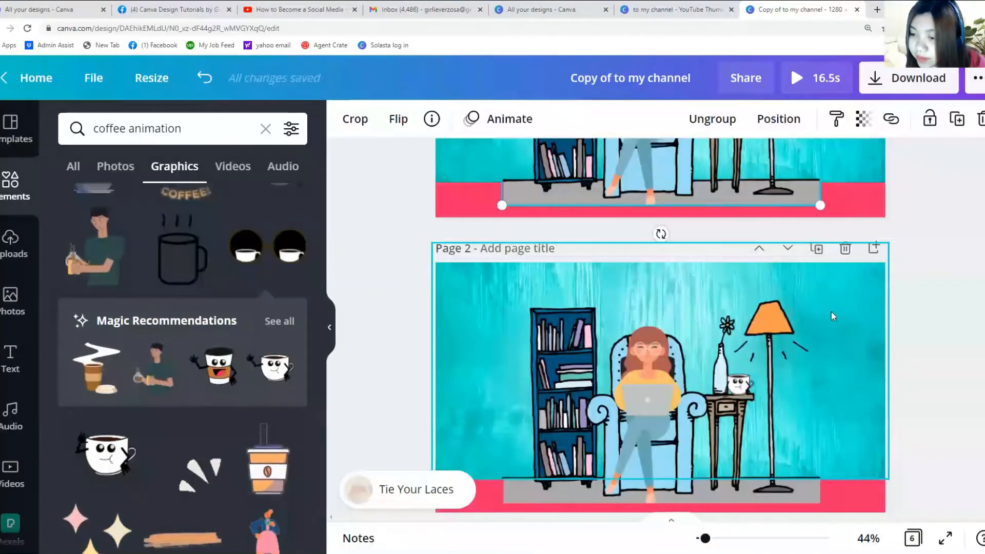
pyautogui.scroll(1, 832, 314)
pyautogui.click(844, 302)
pyautogui.scroll(1, 769, 358)
pyautogui.scroll(2, 770, 362)
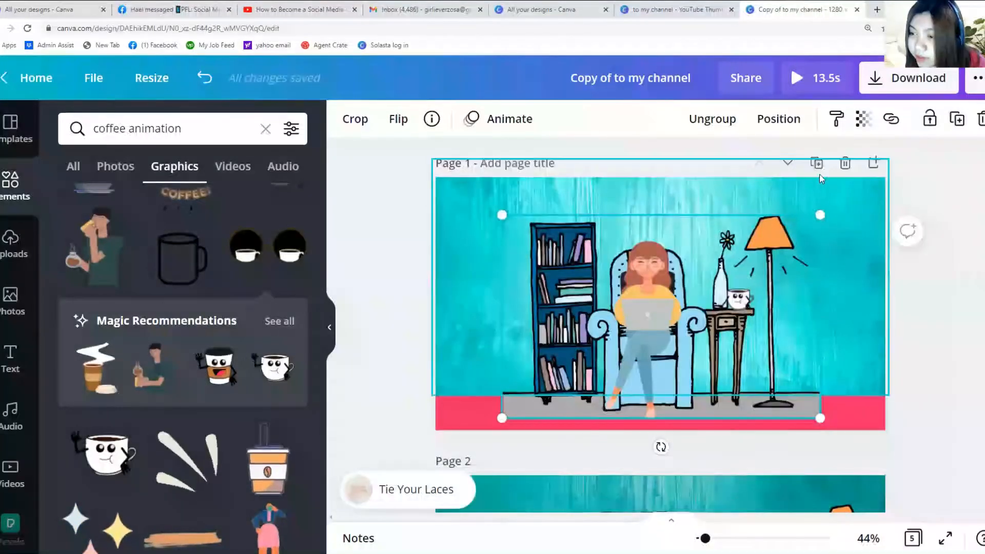
# Step: Duplicate page 1 with its grouped scene, and shift the group on the new page 2 rightward to free the wall's left side
pyautogui.click(817, 164)
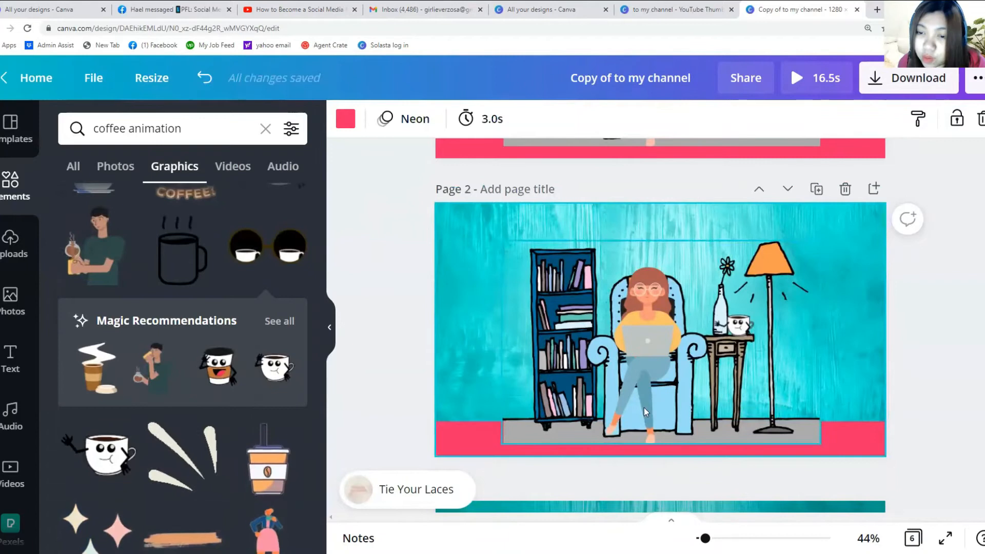
pyautogui.moveTo(535, 278); pyautogui.dragTo(620, 277)
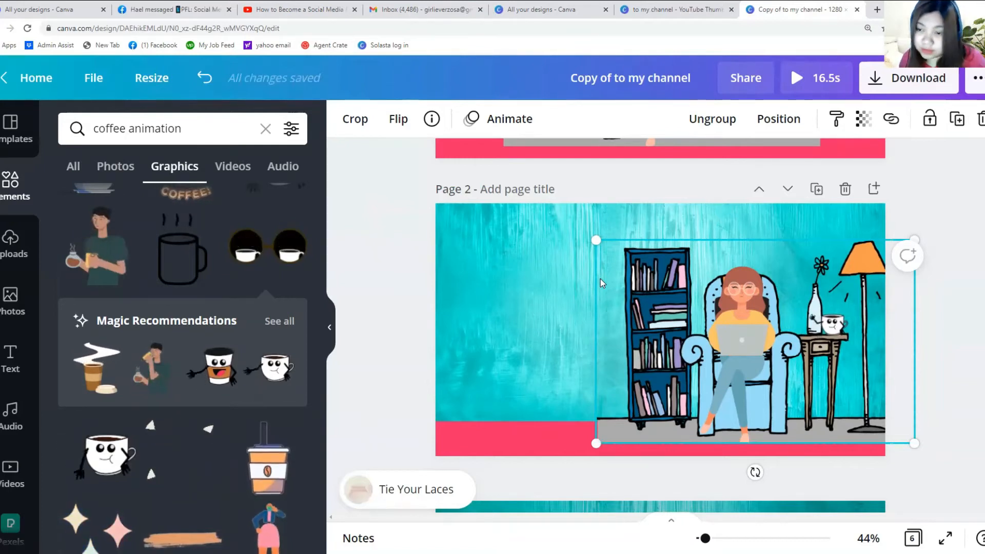
pyautogui.scroll(3, 513, 295)
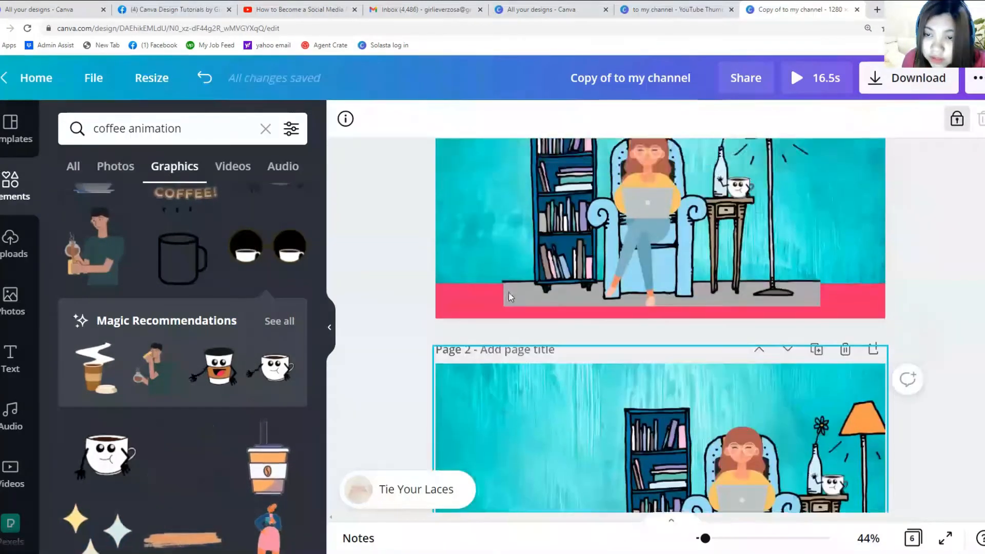
# Step: Copy the three orange animated arrows from page 3 onto the empty wall area of page 2
pyautogui.scroll(-10, 510, 297)
pyautogui.scroll(2, 508, 226)
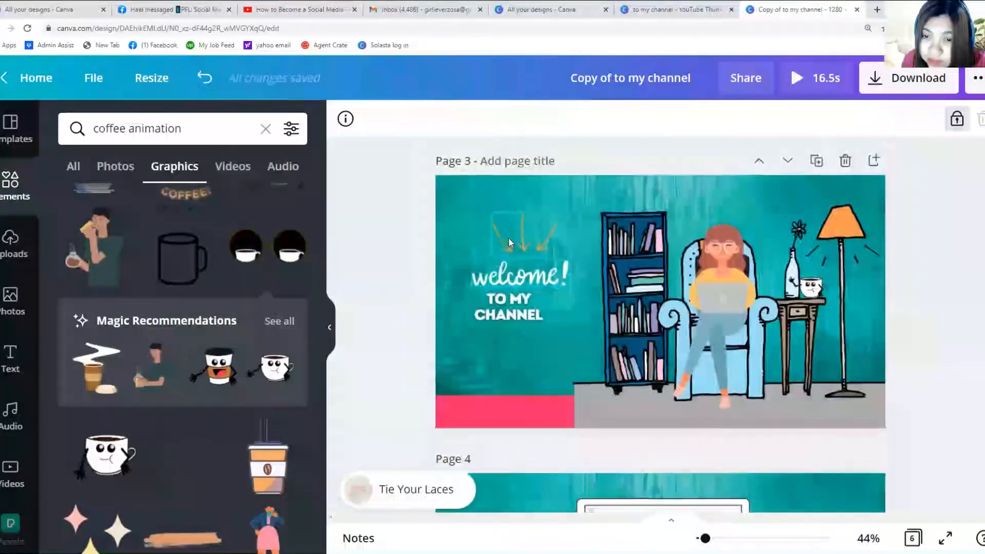
pyautogui.click(509, 238)
pyautogui.rightClick(509, 238)
pyautogui.click(534, 260)
pyautogui.scroll(3, 531, 243)
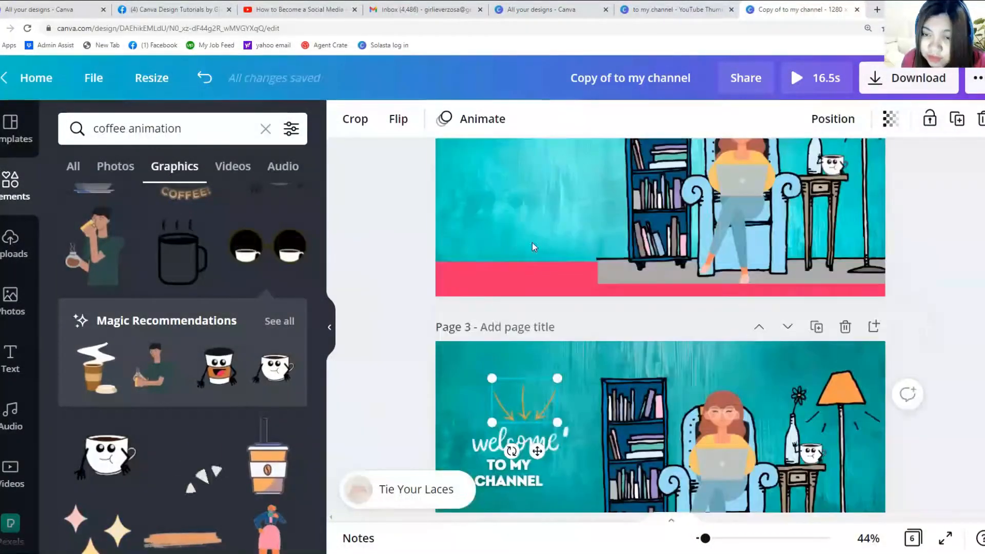
pyautogui.scroll(3, 518, 183)
pyautogui.hotkey('ctrl', 'v')
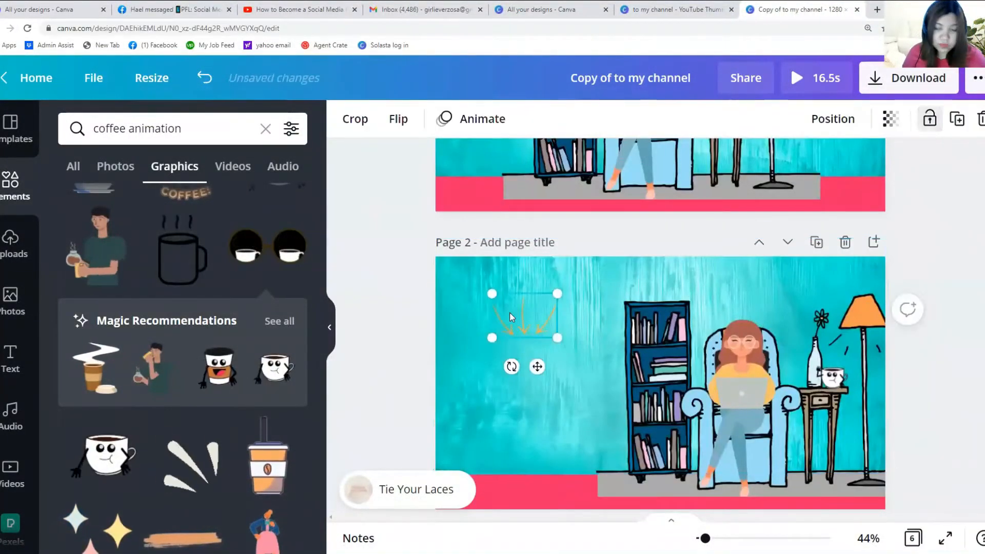
pyautogui.scroll(-7, 510, 312)
pyautogui.click(509, 312)
pyautogui.rightClick(509, 312)
pyautogui.click(472, 278)
pyautogui.rightClick(473, 278)
pyautogui.click(476, 283)
pyautogui.scroll(2, 493, 388)
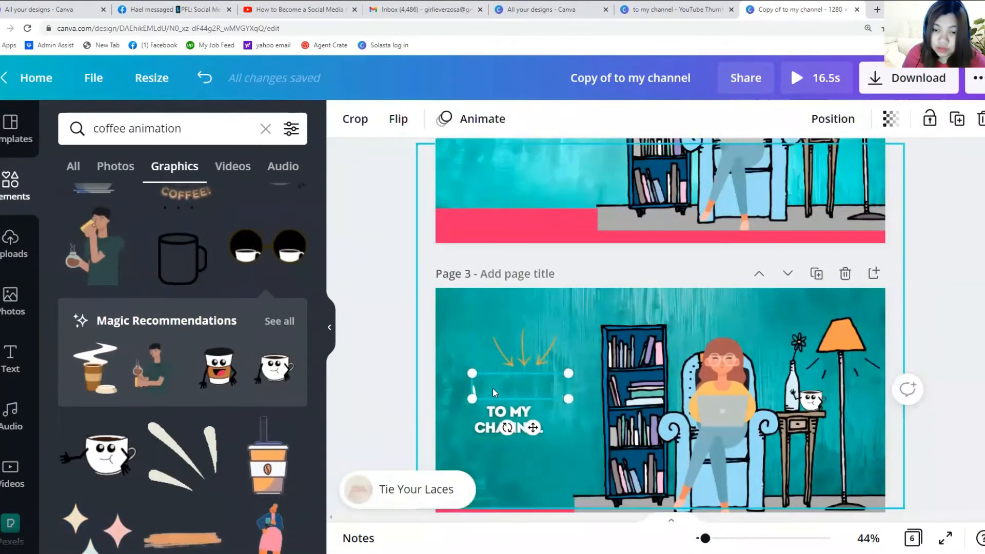
# Step: Search the elements library for "welcome animation"
pyautogui.moveTo(126, 128); pyautogui.dragTo(11, 124)
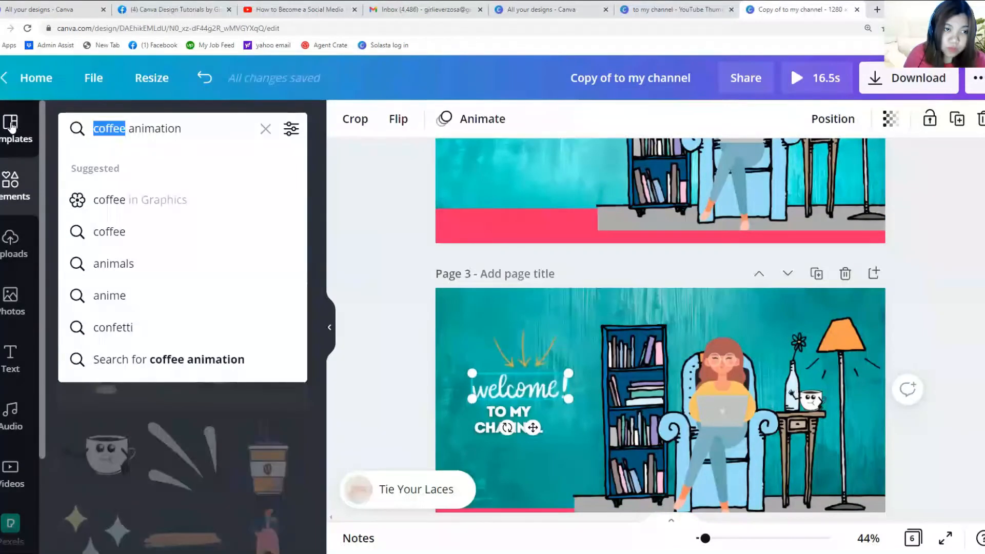
pyautogui.write('welcome animationn animatio')
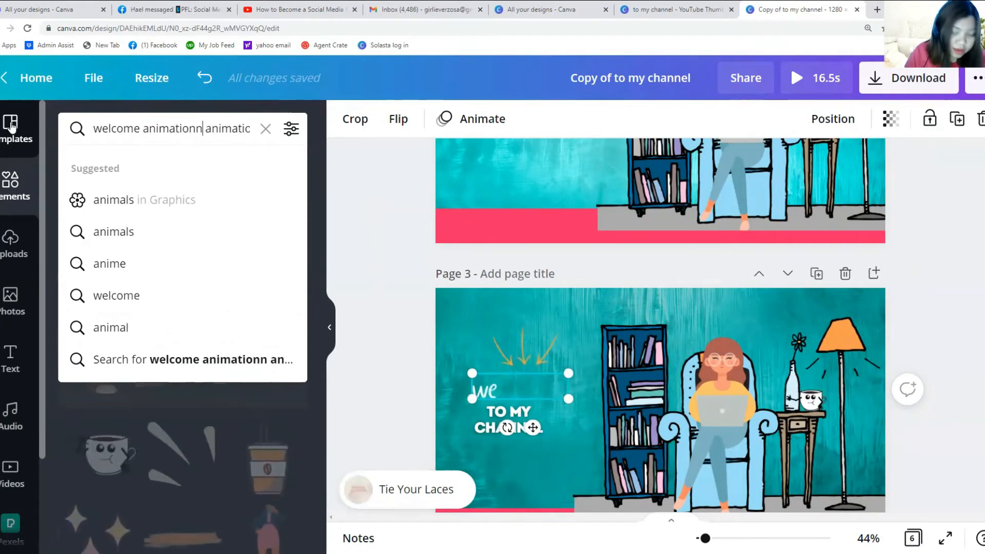
pyautogui.hotkey('ctrl', 'a')
pyautogui.press('BackSpace')
pyautogui.write('welco')
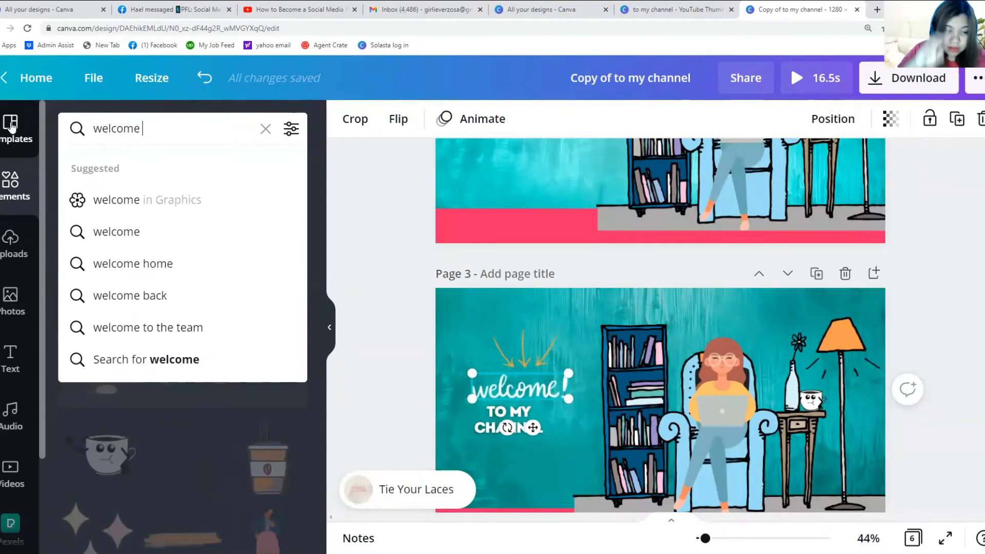
pyautogui.write('me an')
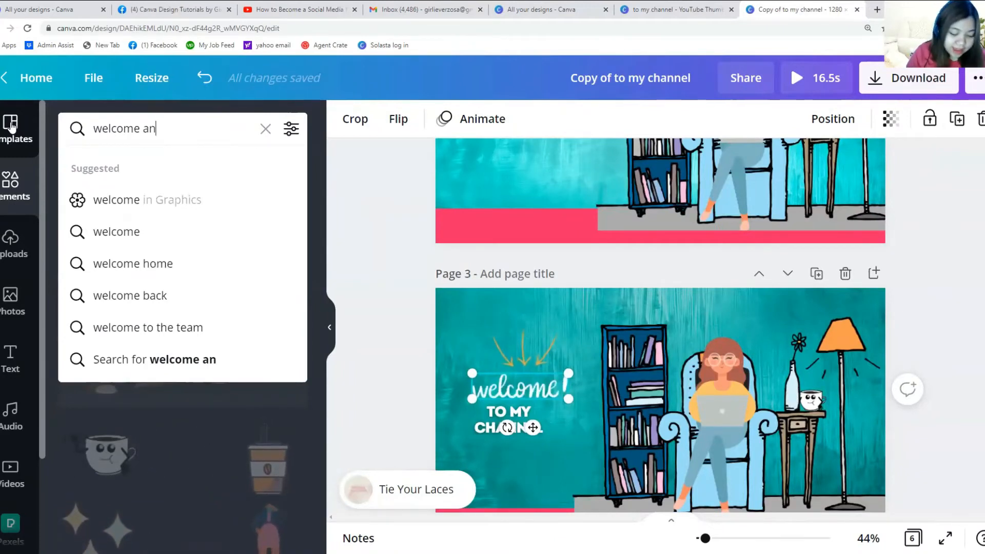
pyautogui.write('imation')
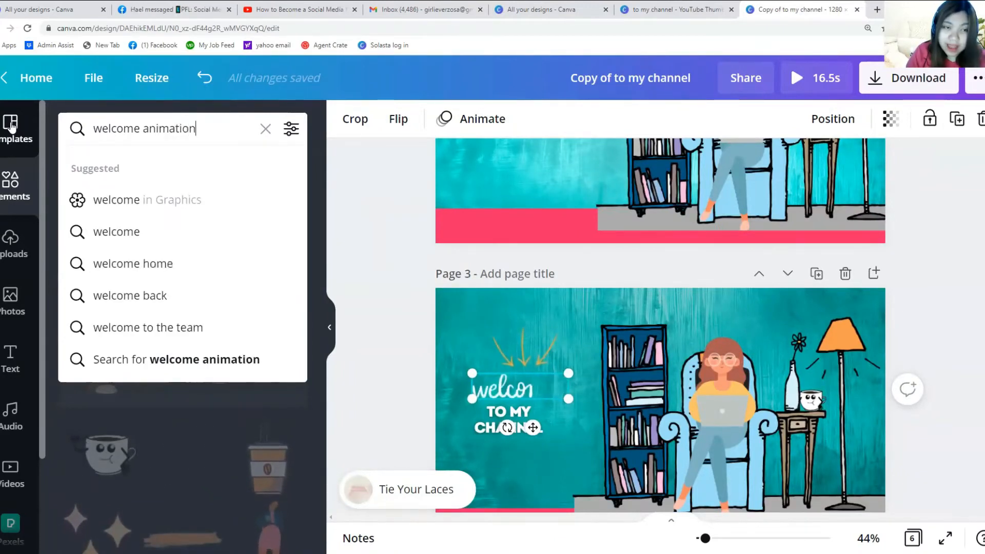
pyautogui.press('Return')
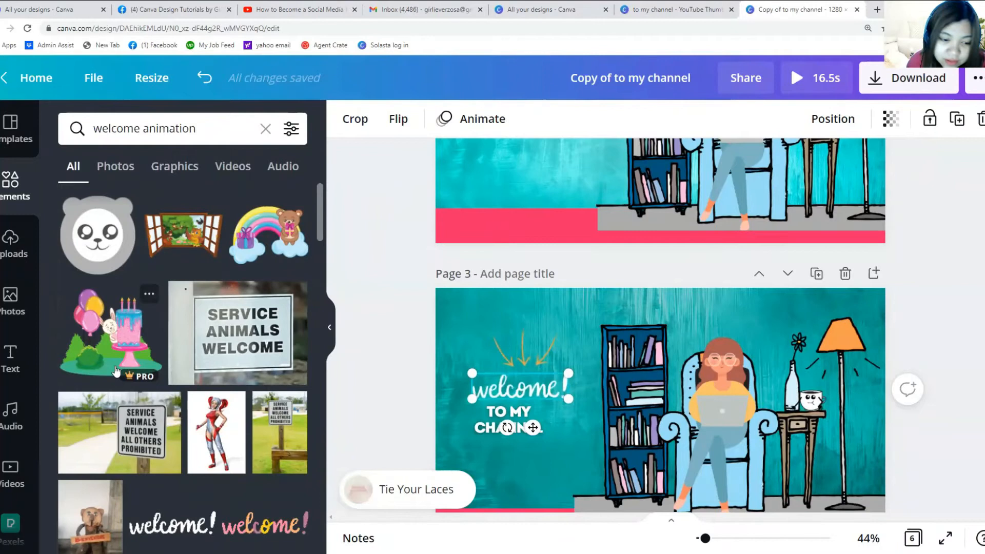
# Step: Add the white animated "welcome!" lettering small beneath page 2's arrows, and delete the stray oversized copy from page 3
pyautogui.scroll(-1, 216, 449)
pyautogui.scroll(-3, 252, 454)
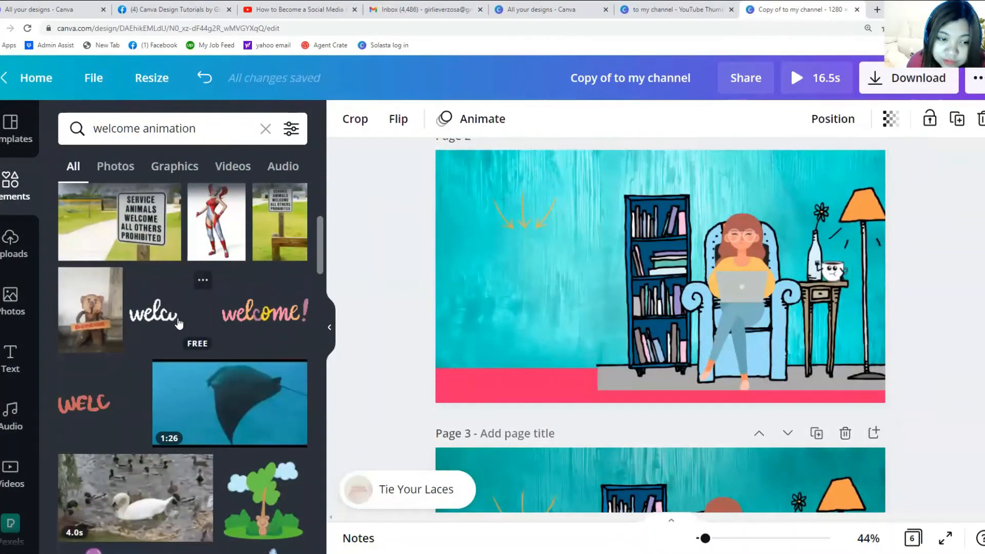
pyautogui.click(154, 317)
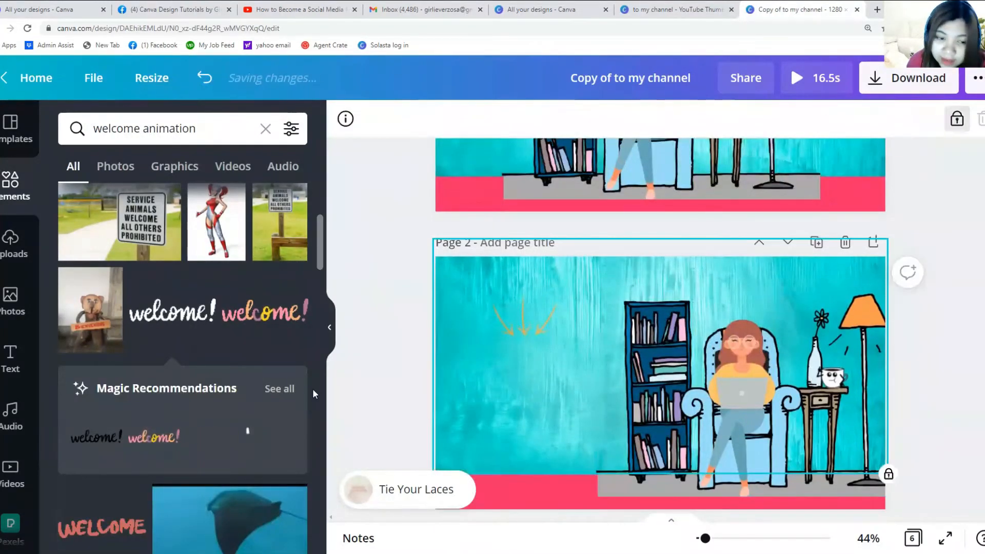
pyautogui.click(138, 313)
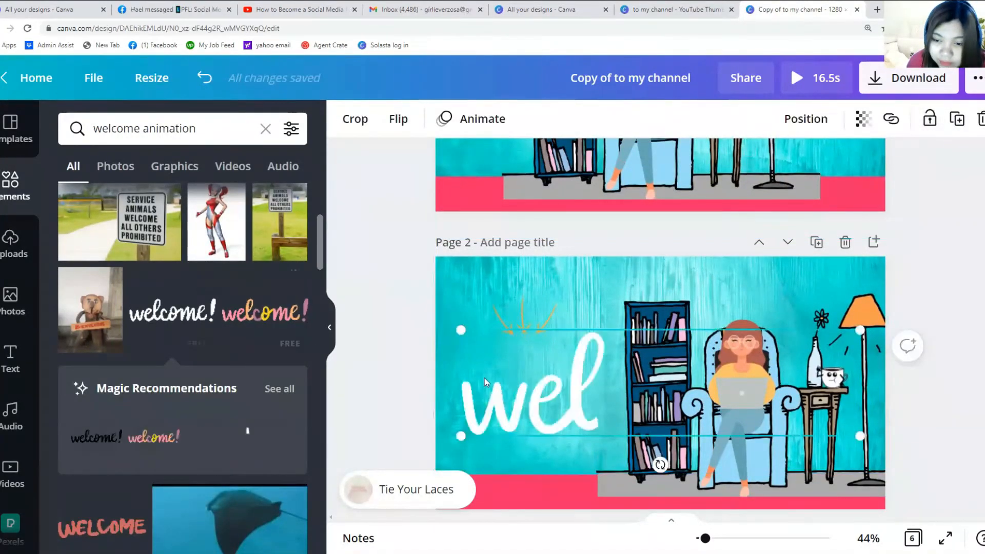
pyautogui.moveTo(852, 328); pyautogui.dragTo(567, 423)
pyautogui.moveTo(514, 395); pyautogui.dragTo(523, 362)
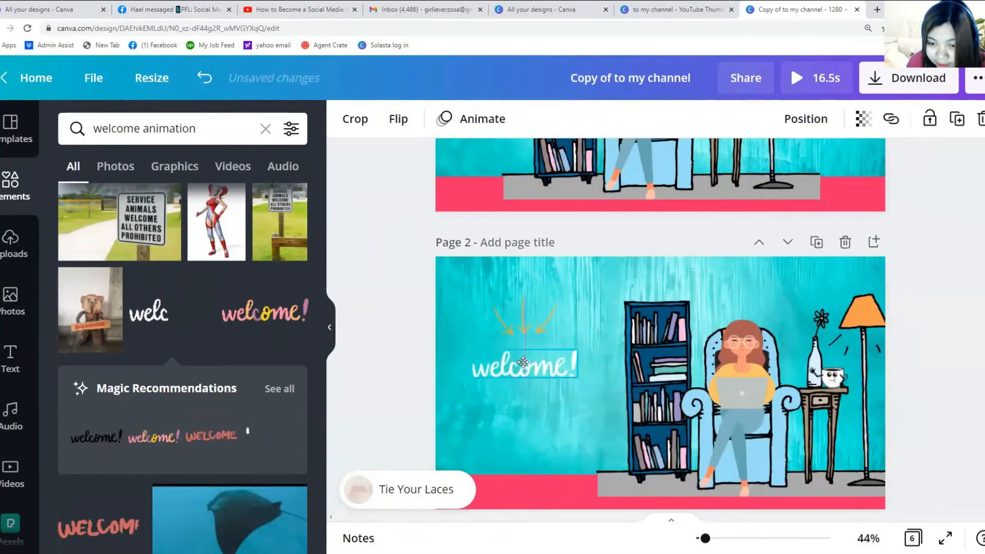
pyautogui.scroll(-5, 595, 400)
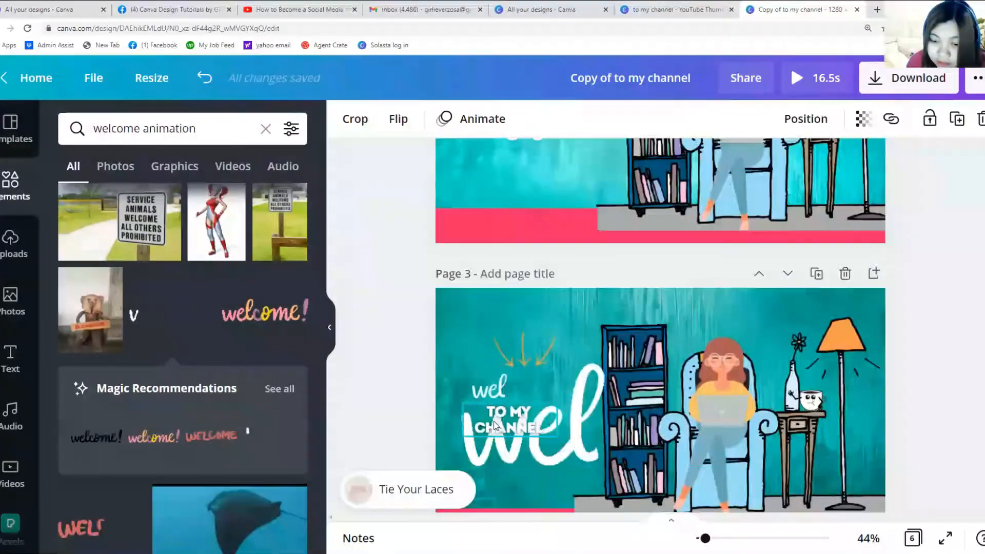
pyautogui.click(602, 451)
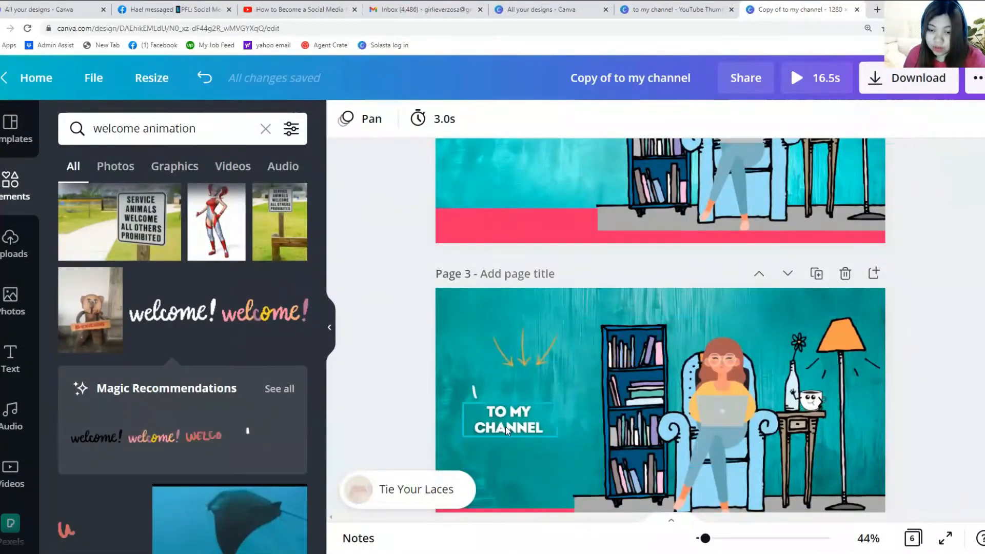
# Step: Duplicate the "TO MY CHANNEL" text from page 3 and place the copy beneath the "welcome!" lettering on page 2
pyautogui.rightClick(506, 430)
pyautogui.click(556, 280)
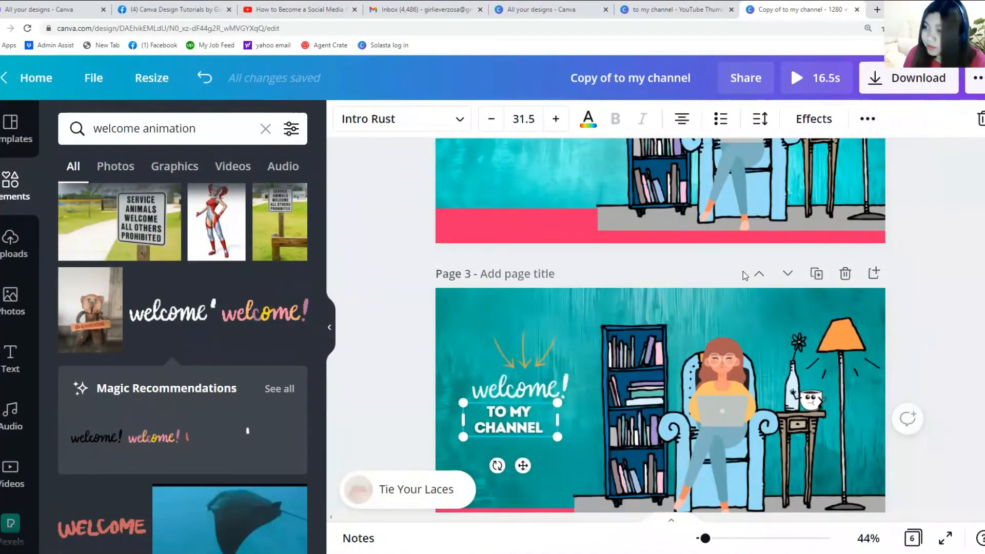
pyautogui.click(867, 119)
pyautogui.hotkey('ctrl', 'v')
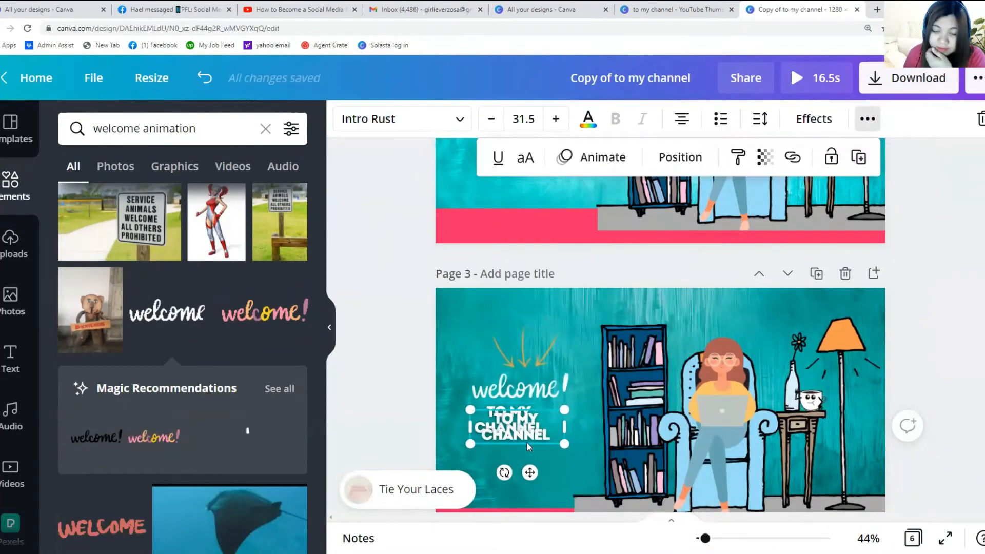
pyautogui.moveTo(522, 435); pyautogui.dragTo(526, 220)
pyautogui.scroll(3, 526, 256)
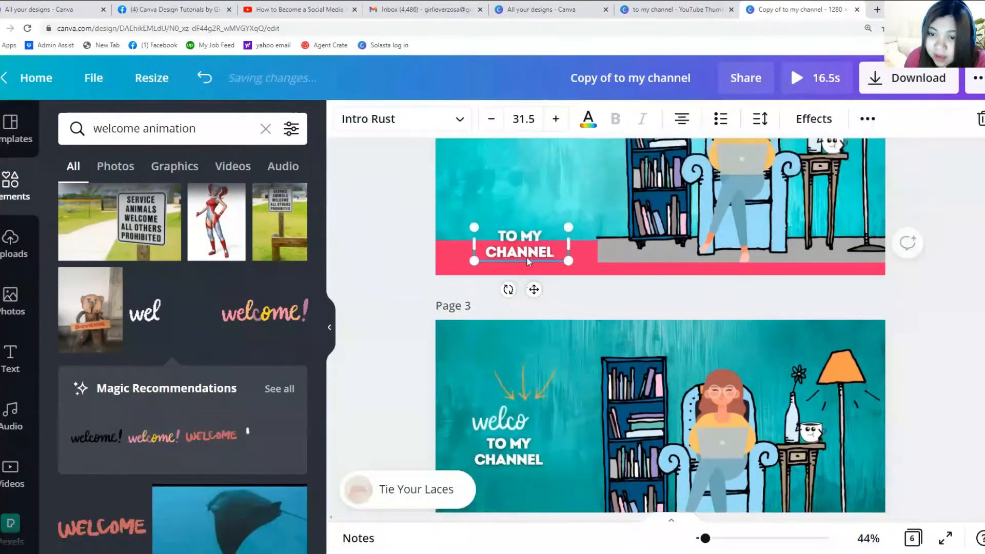
pyautogui.moveTo(516, 365); pyautogui.dragTo(526, 278)
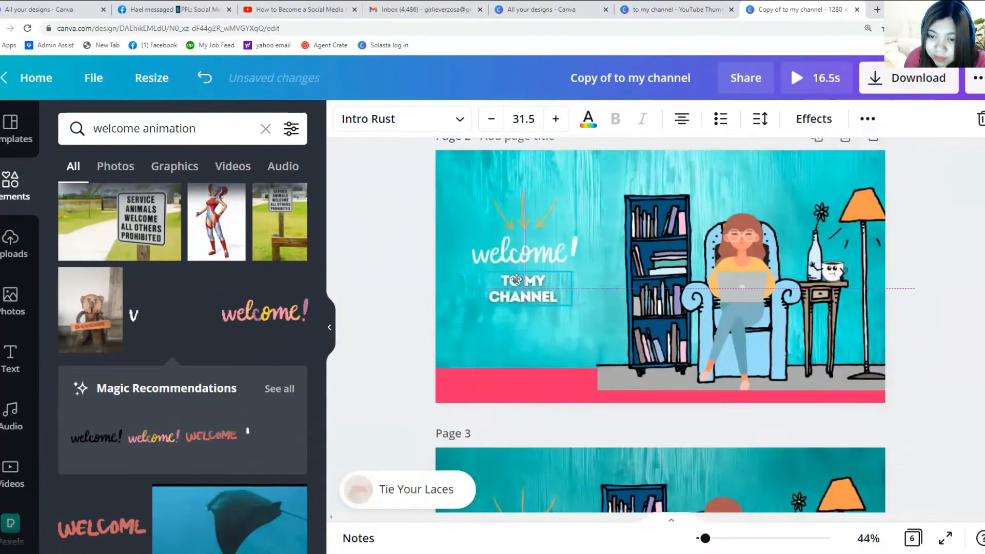
# Step: Delete the original welcome page, page 3, which the rebuilt page 2 replaces
pyautogui.scroll(-7, 519, 281)
pyautogui.scroll(4, 539, 297)
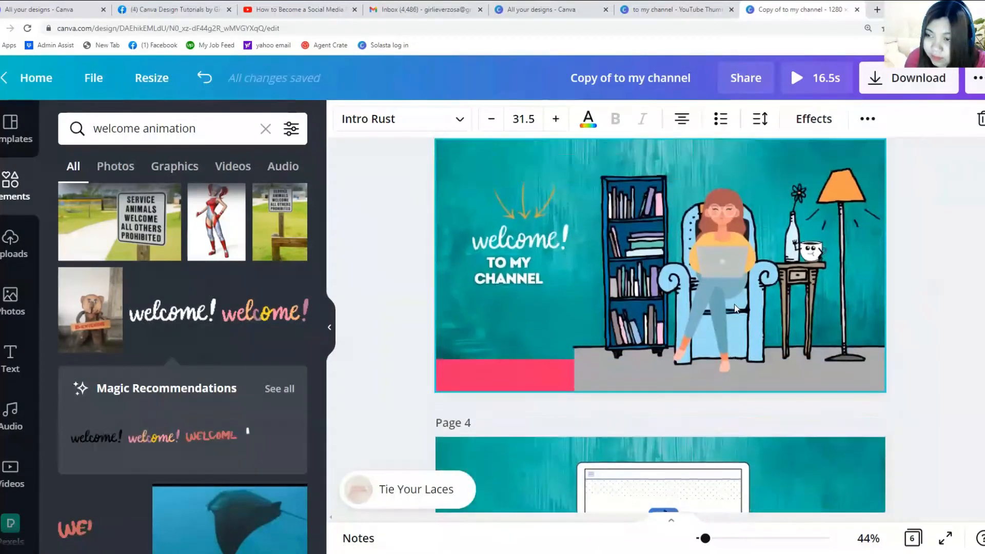
pyautogui.click(847, 275)
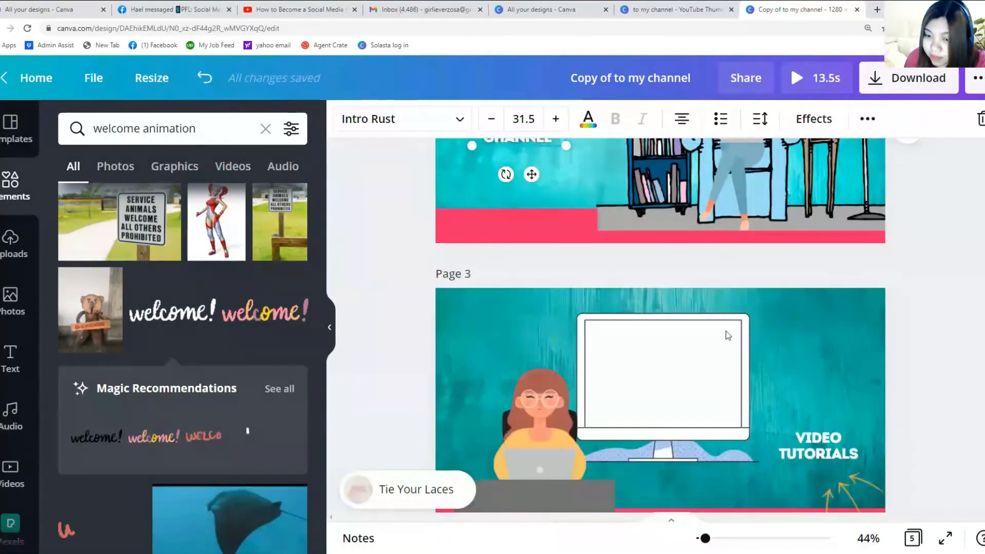
# Step: Review the rebuilt pages and examine the video tutorials page's text, grouped desk and woman against the scene on page 2
pyautogui.scroll(7, 679, 313)
pyautogui.scroll(-5, 603, 304)
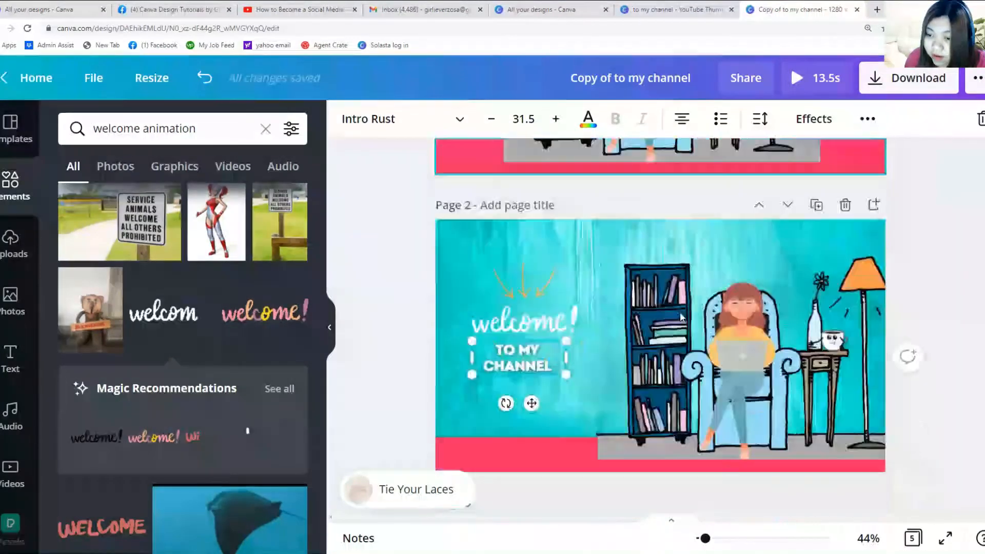
pyautogui.scroll(-2, 602, 304)
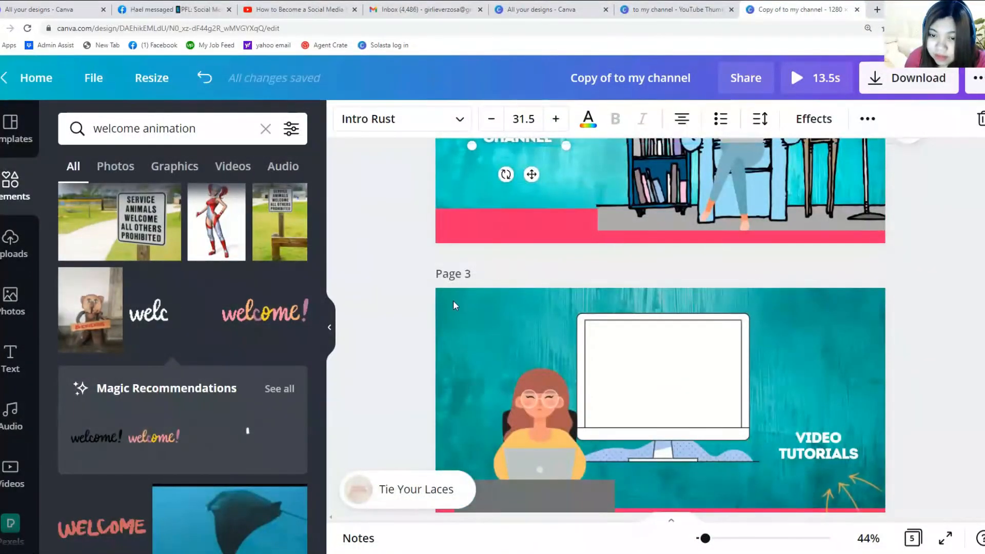
pyautogui.scroll(-2, 479, 317)
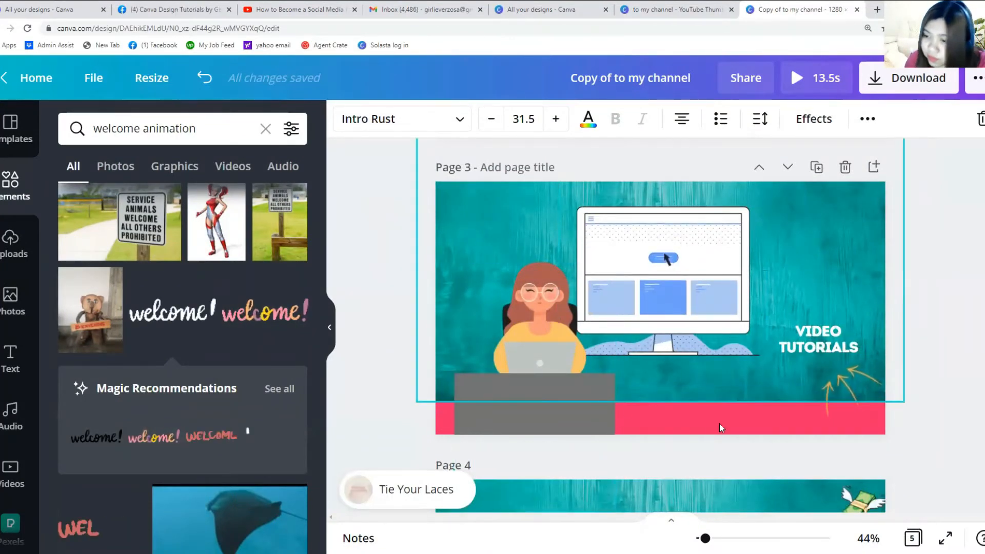
pyautogui.click(811, 343)
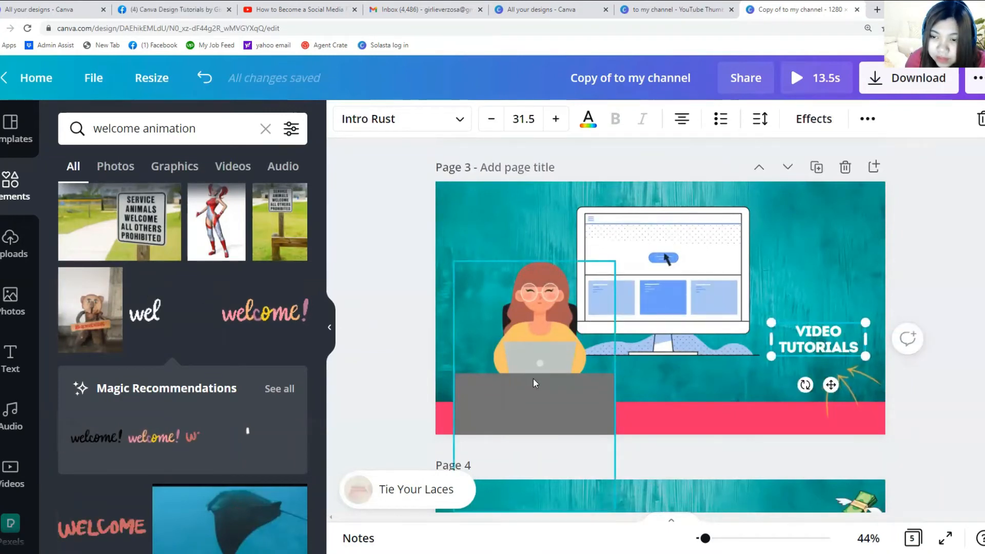
pyautogui.click(516, 397)
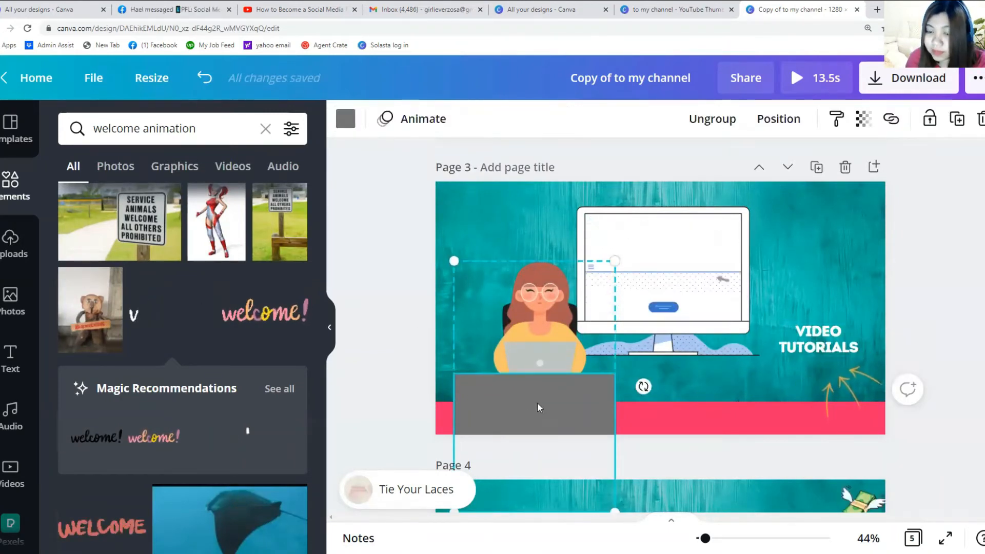
pyautogui.scroll(6, 579, 331)
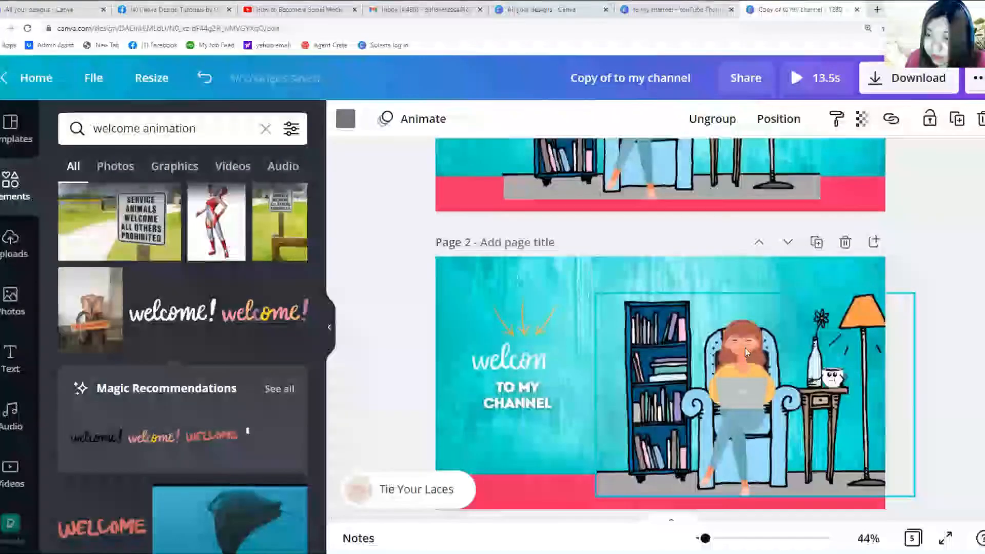
pyautogui.click(745, 340)
pyautogui.scroll(-6, 666, 349)
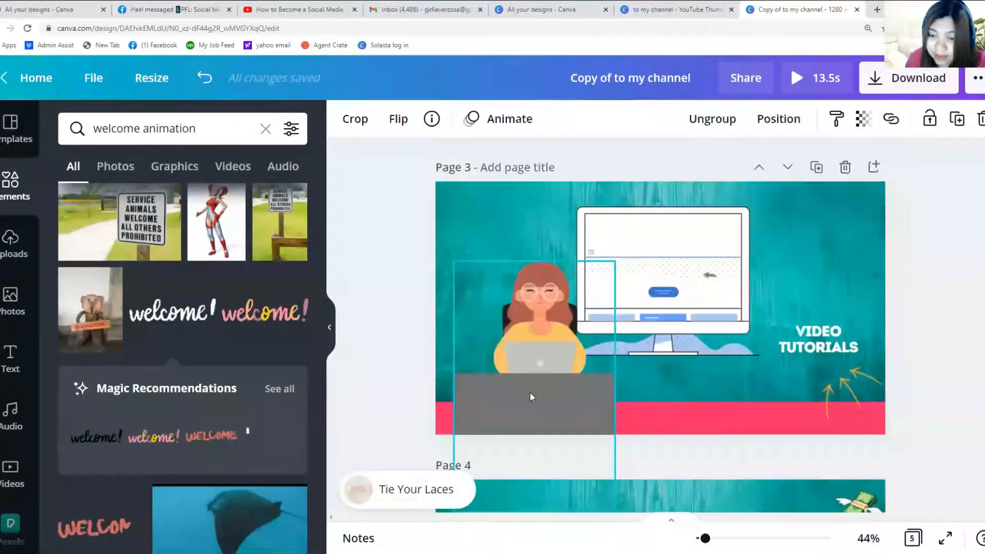
# Step: Search the elements library for "computer animation" and limit the results to graphics
pyautogui.click(458, 378)
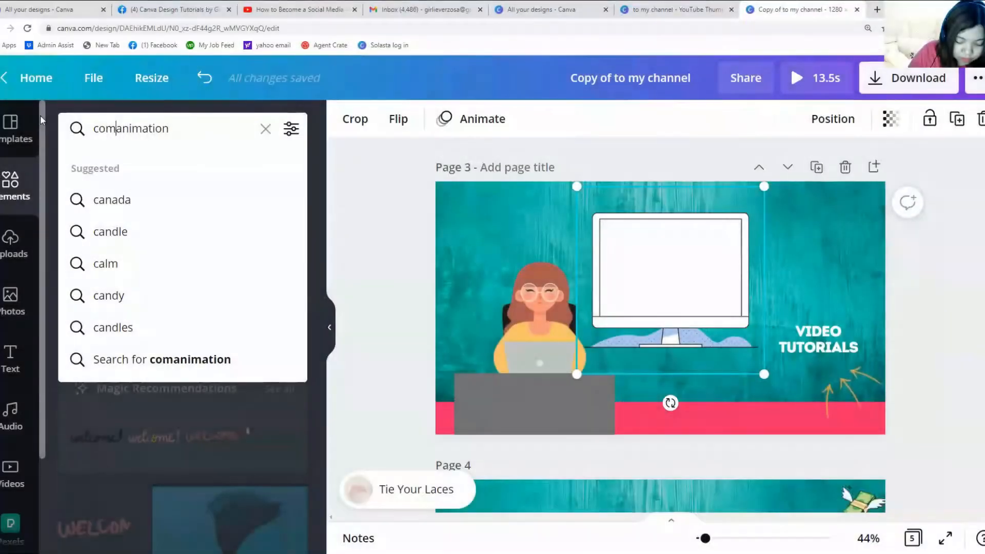
pyautogui.write('puter')
pyautogui.press('Return')
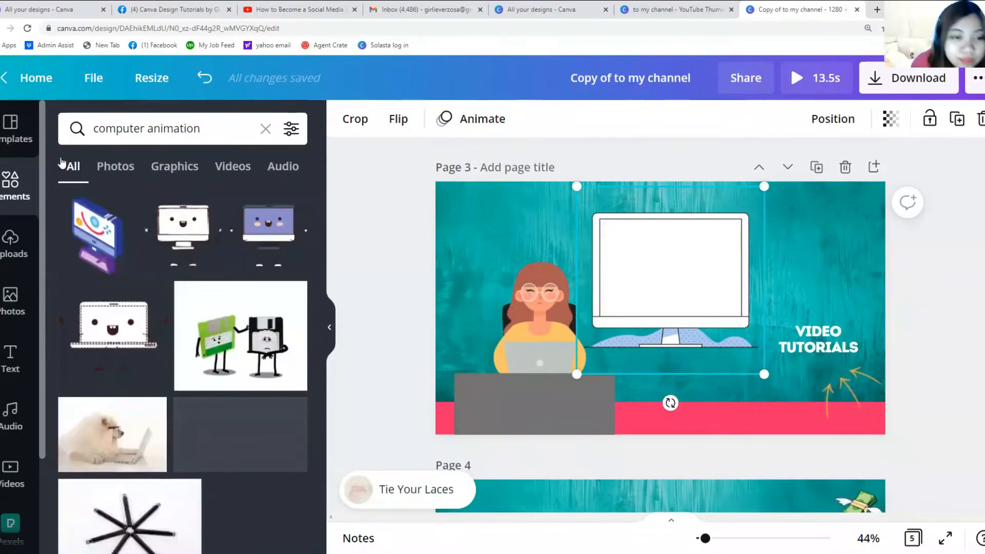
pyautogui.click(187, 175)
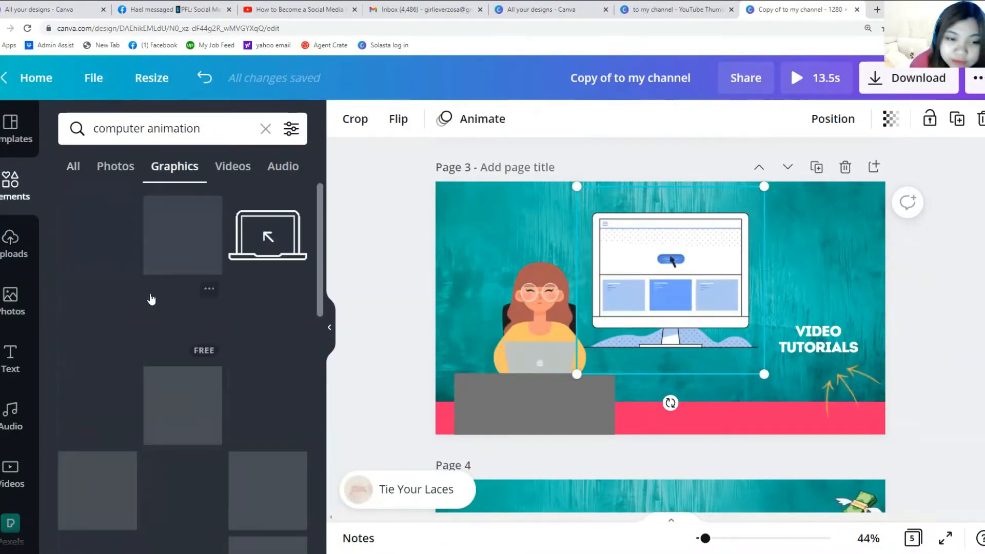
# Step: Browse the computer animation graphics for an animated monitor like the one on page 3
pyautogui.scroll(-4, 150, 298)
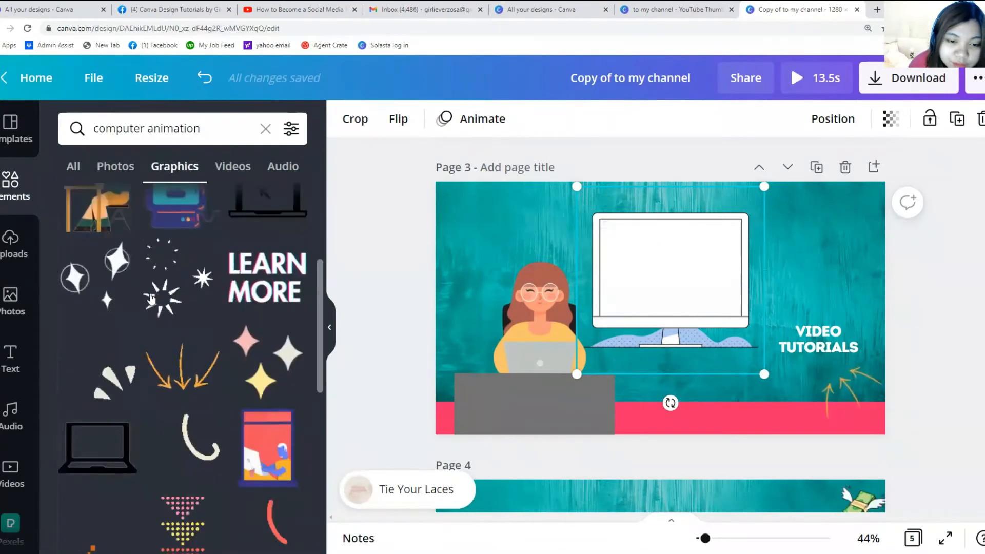
pyautogui.scroll(-3, 150, 298)
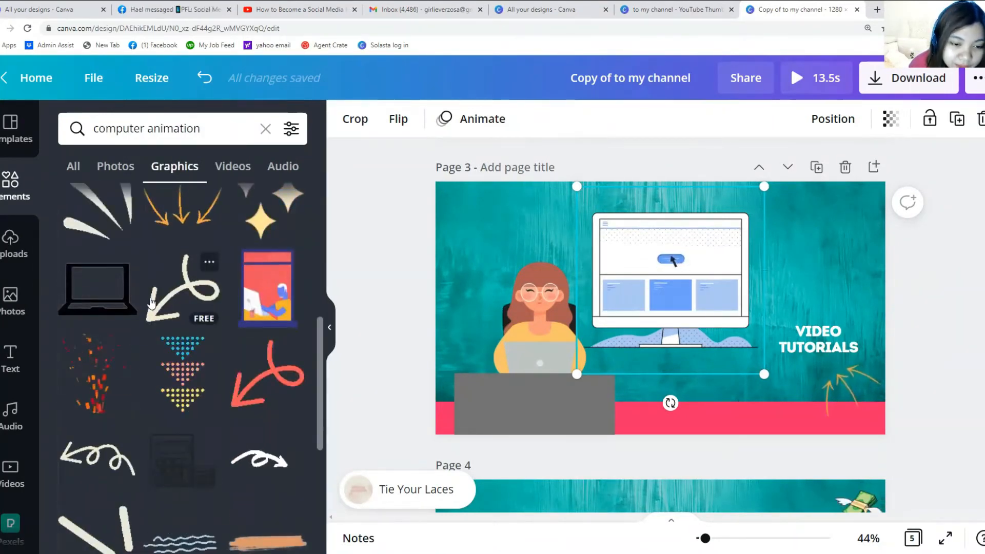
pyautogui.scroll(-5, 151, 301)
pyautogui.scroll(-3, 151, 299)
pyautogui.scroll(-5, 150, 298)
pyautogui.scroll(6, 150, 298)
pyautogui.scroll(-5, 150, 298)
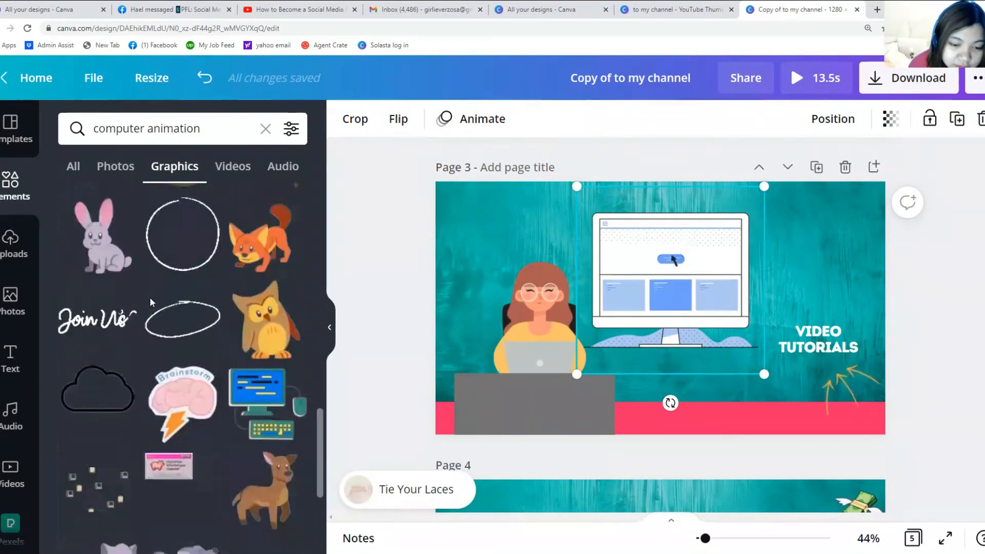
pyautogui.scroll(-4, 150, 297)
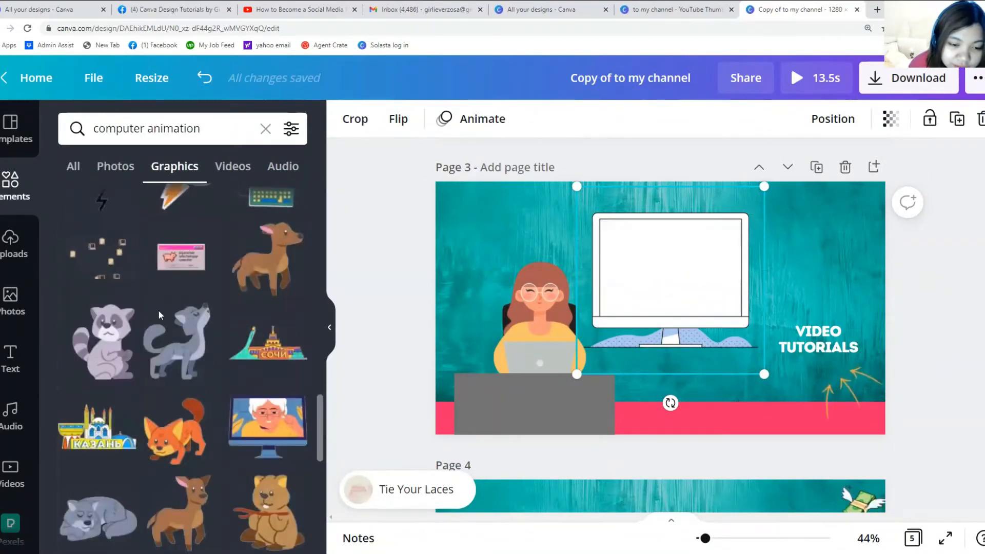
pyautogui.scroll(-4, 241, 413)
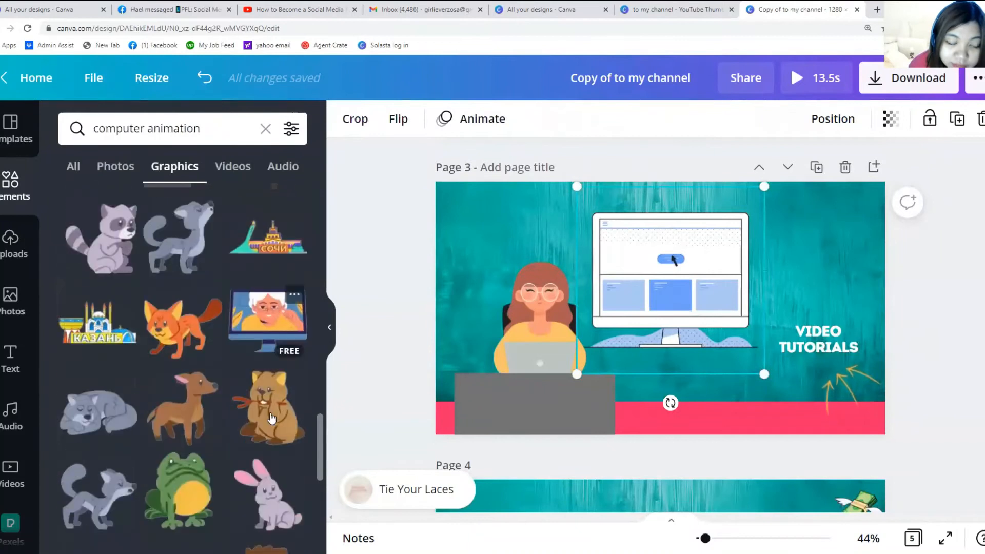
pyautogui.scroll(-5, 209, 404)
pyautogui.scroll(5, 208, 406)
pyautogui.scroll(10, 209, 405)
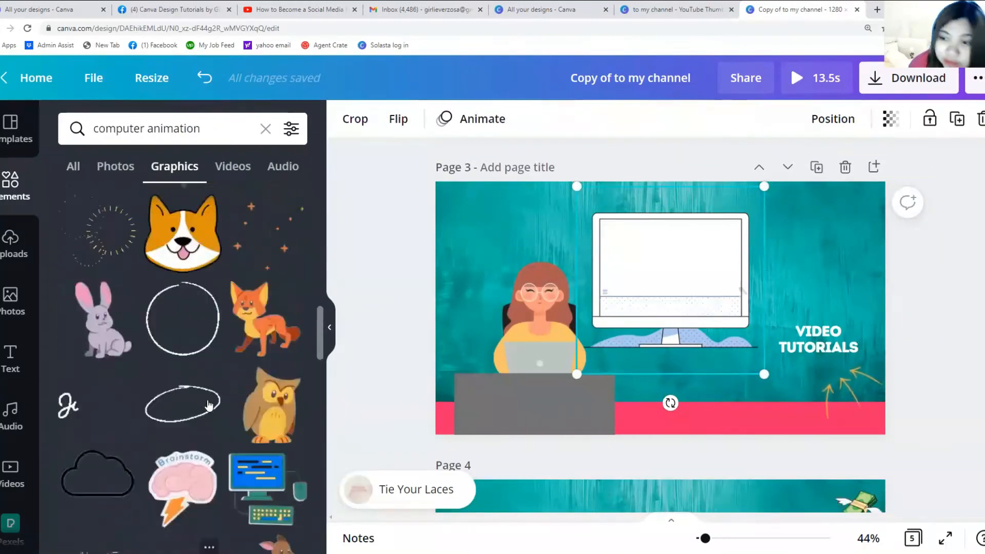
pyautogui.scroll(3, 199, 404)
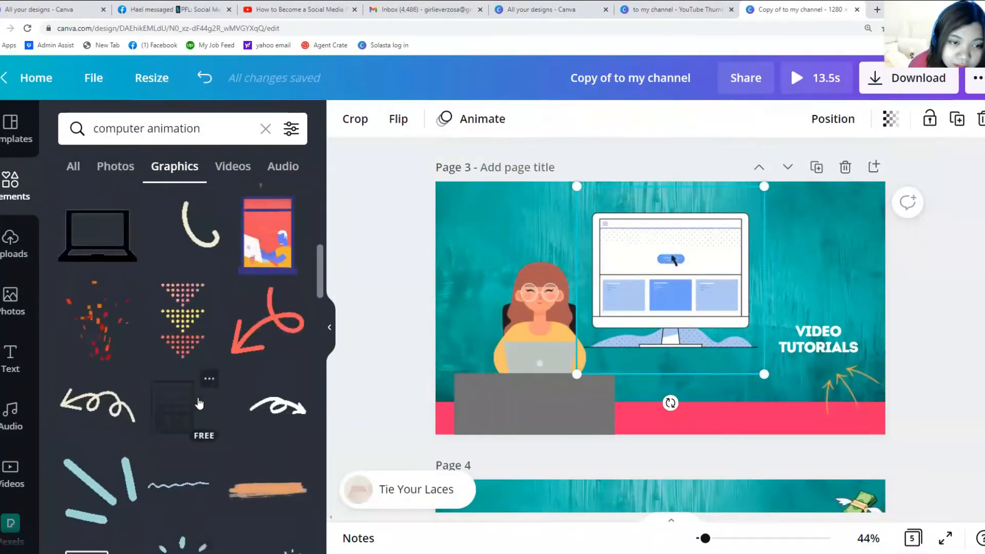
# Step: Search the elements library for "arrow animation" and show only the graphics, to match page 3's orange arrows
pyautogui.click(850, 378)
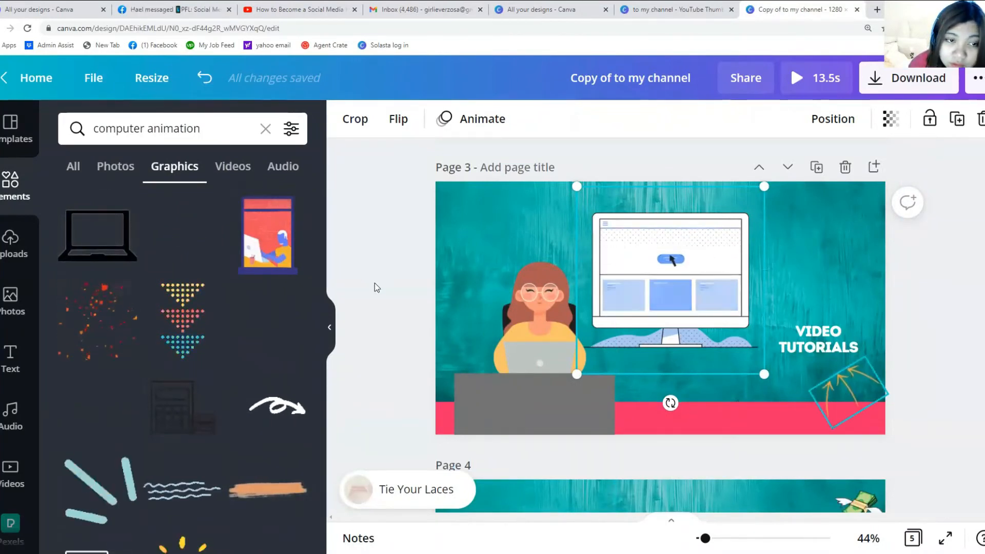
pyautogui.moveTo(142, 131); pyautogui.dragTo(29, 138)
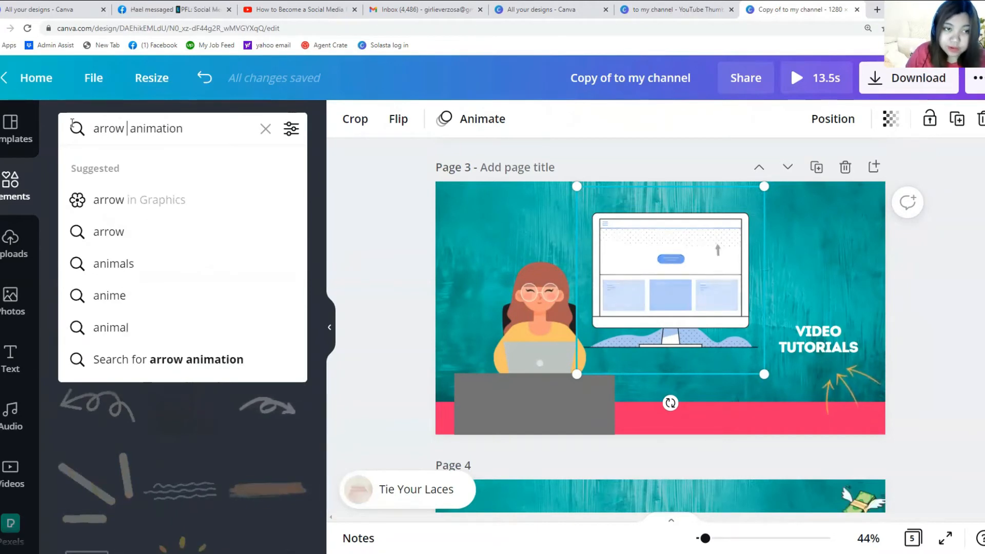
pyautogui.write('arrow')
pyautogui.press('Return')
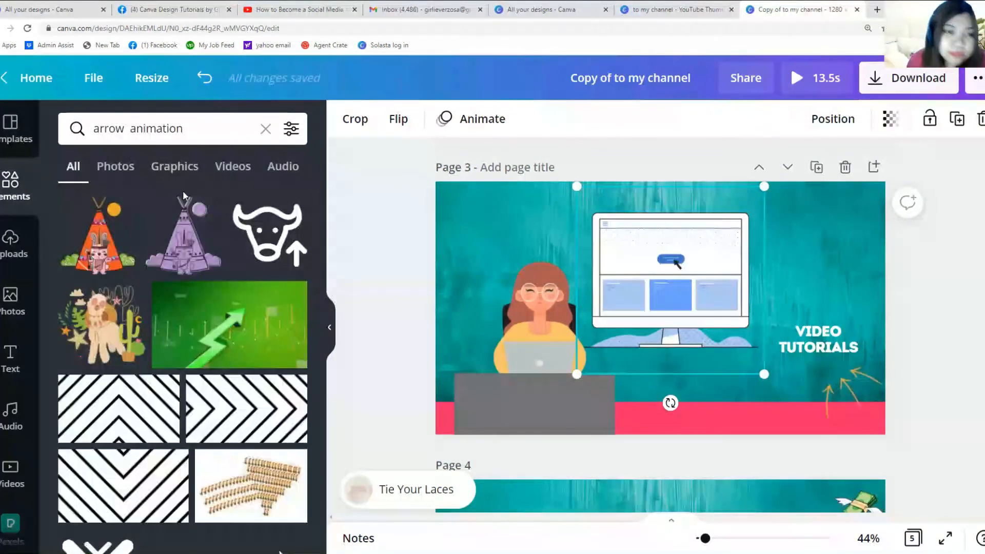
pyautogui.click(174, 166)
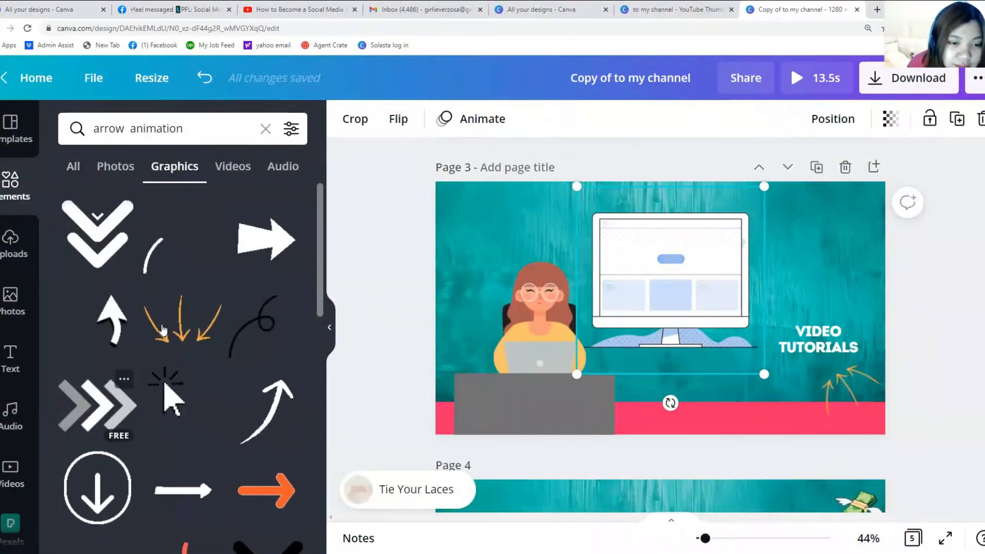
# Step: Try the orange three-arrow graphic on page 3, shrunk and rotated to point at the monitor
pyautogui.click(161, 329)
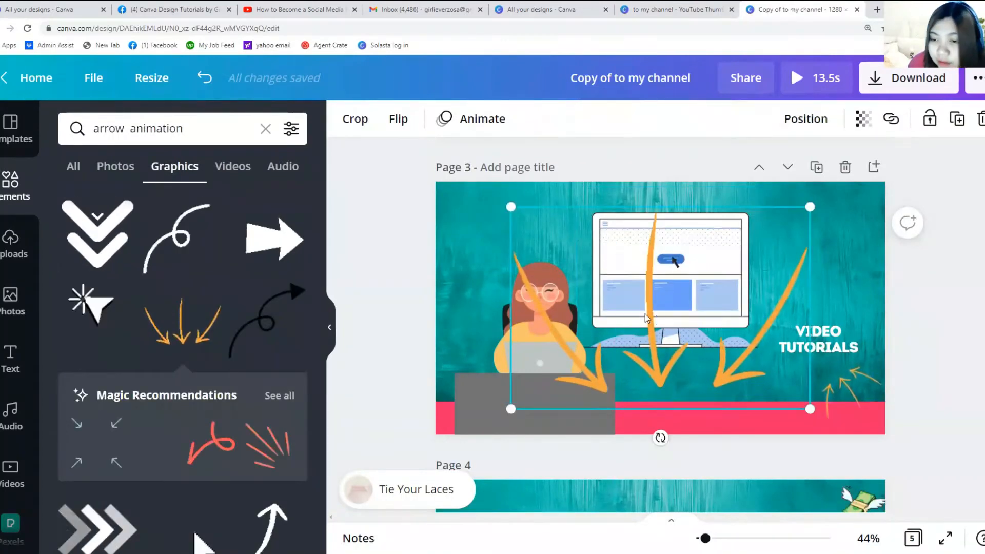
pyautogui.moveTo(644, 313); pyautogui.dragTo(554, 272)
pyautogui.moveTo(413, 367); pyautogui.dragTo(558, 244)
pyautogui.moveTo(562, 287); pyautogui.dragTo(649, 266)
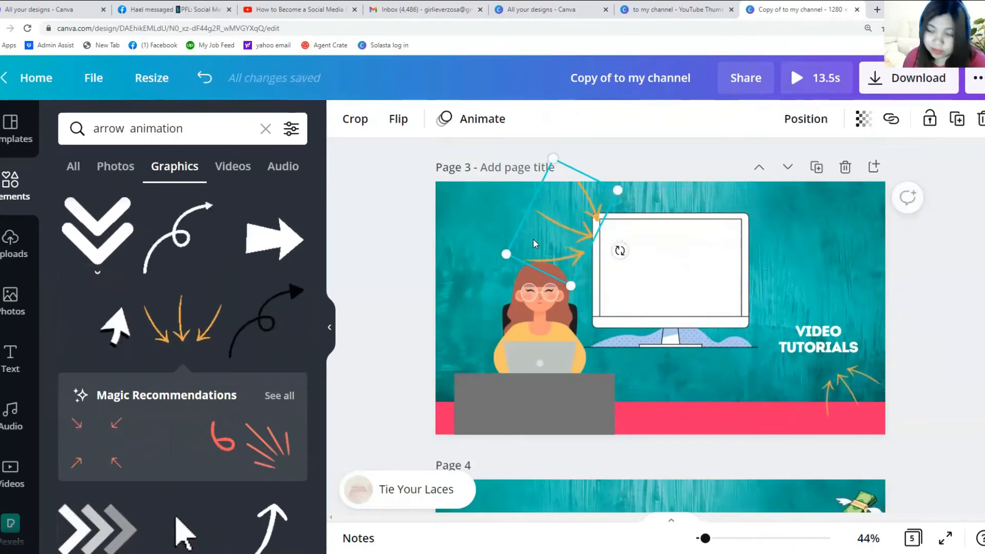
pyautogui.click(524, 251)
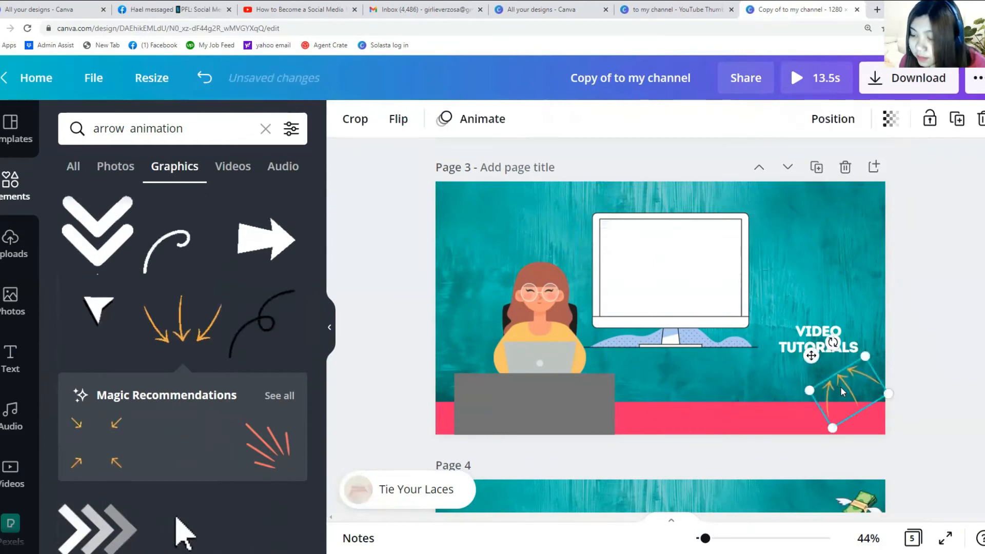
# Step: Move page 3's existing orange arrows slightly closer to the "VIDEO TUTORIALS" text
pyautogui.moveTo(837, 384); pyautogui.dragTo(808, 352)
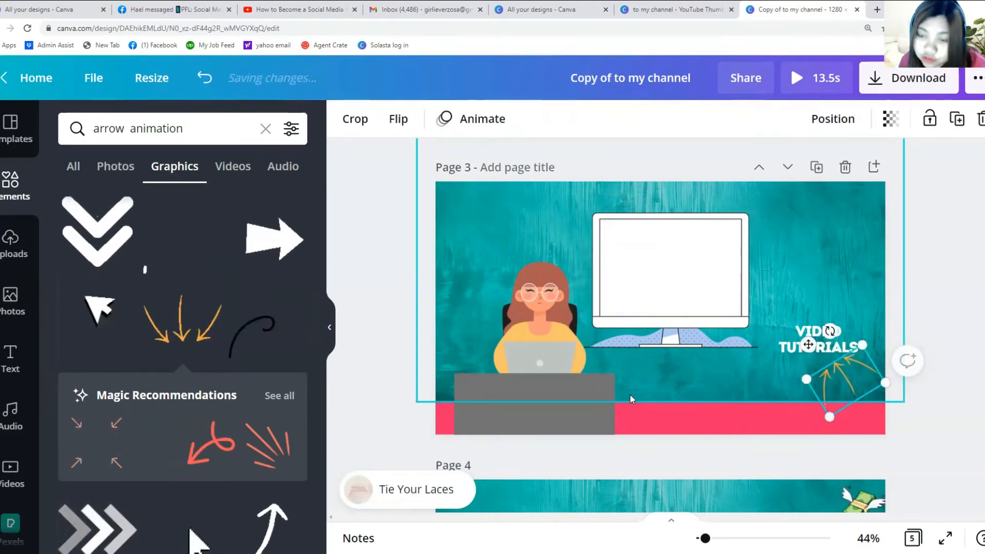
pyautogui.scroll(-5, 630, 395)
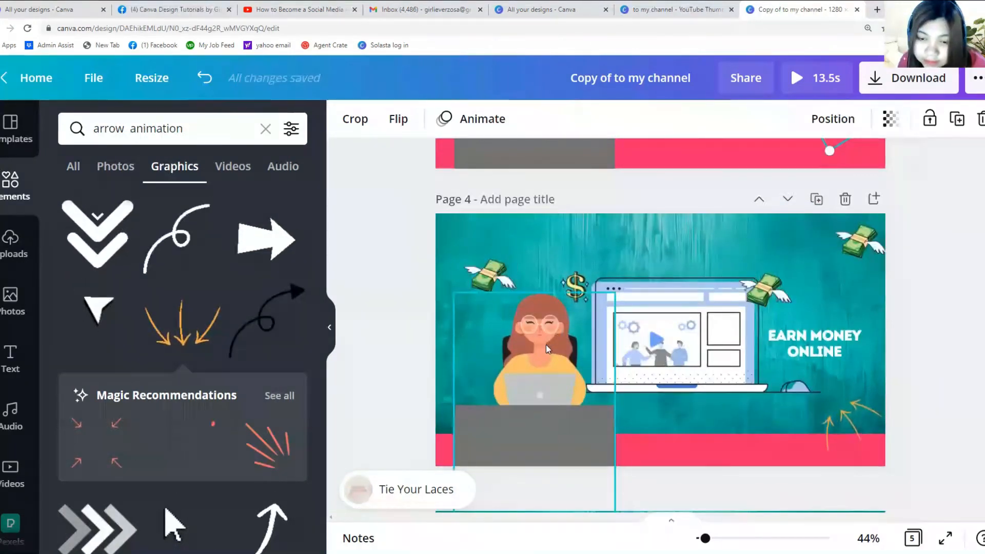
pyautogui.scroll(4, 721, 394)
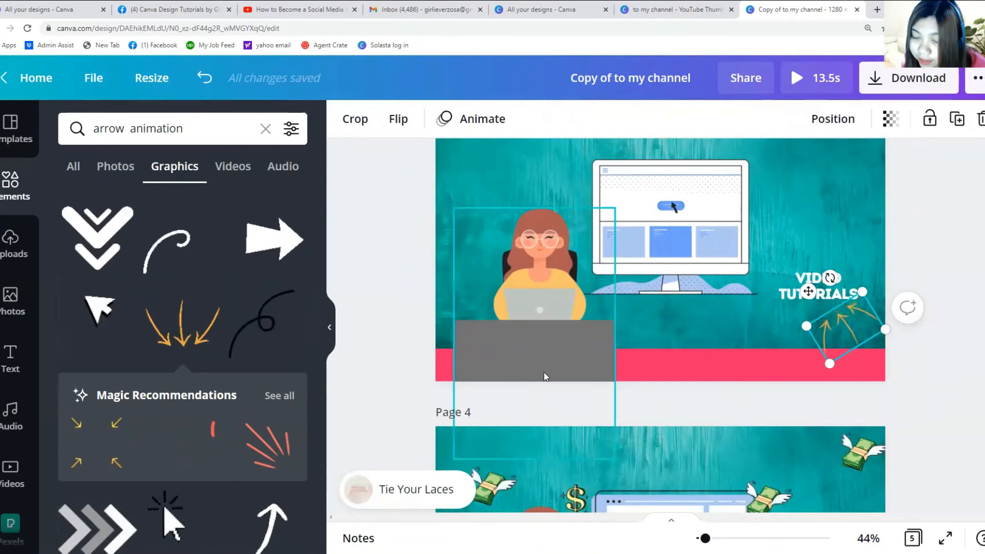
# Step: Examine page 4's "EARN MONEY ONLINE" text, orange arrows and winged money graphics
pyautogui.scroll(-3, 545, 377)
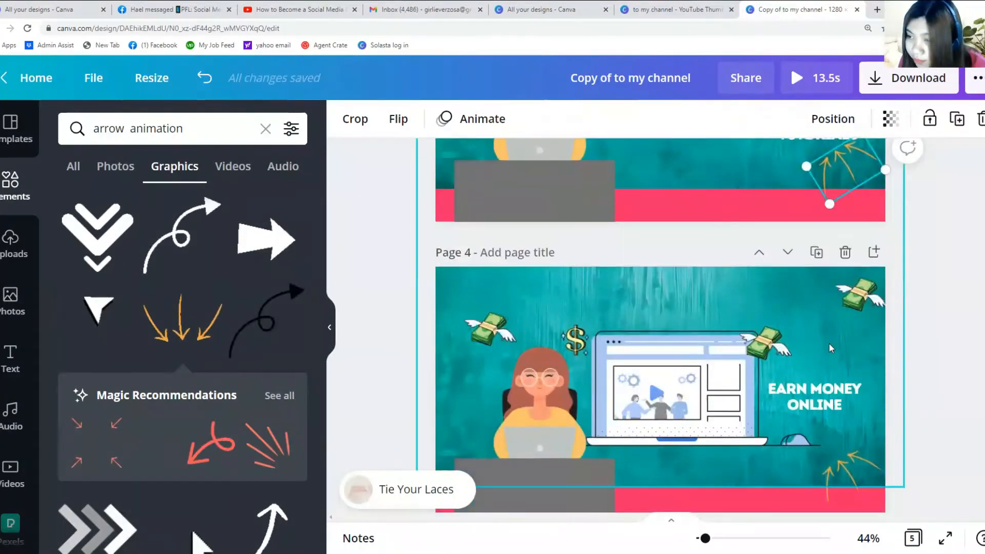
pyautogui.click(851, 400)
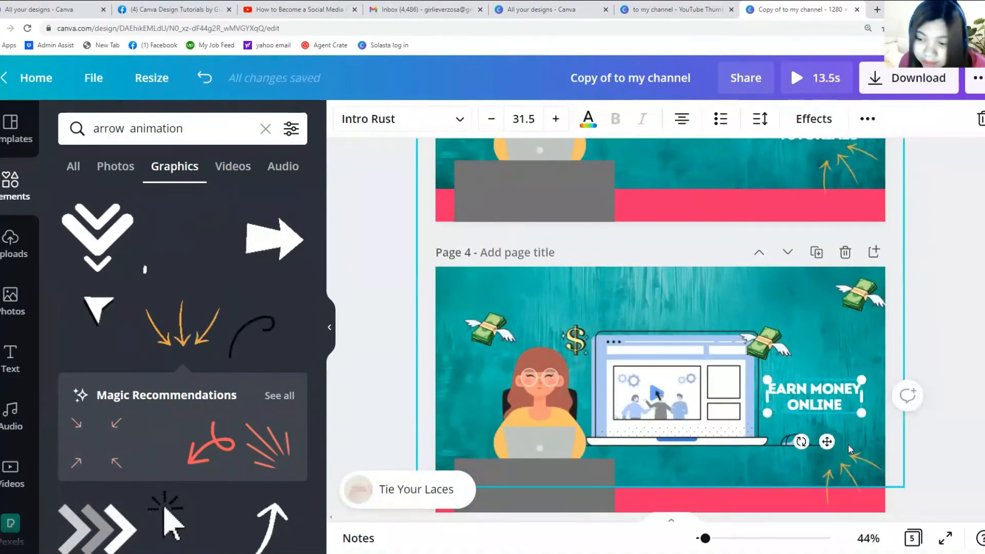
pyautogui.scroll(-2, 810, 377)
pyautogui.click(853, 368)
pyautogui.click(813, 284)
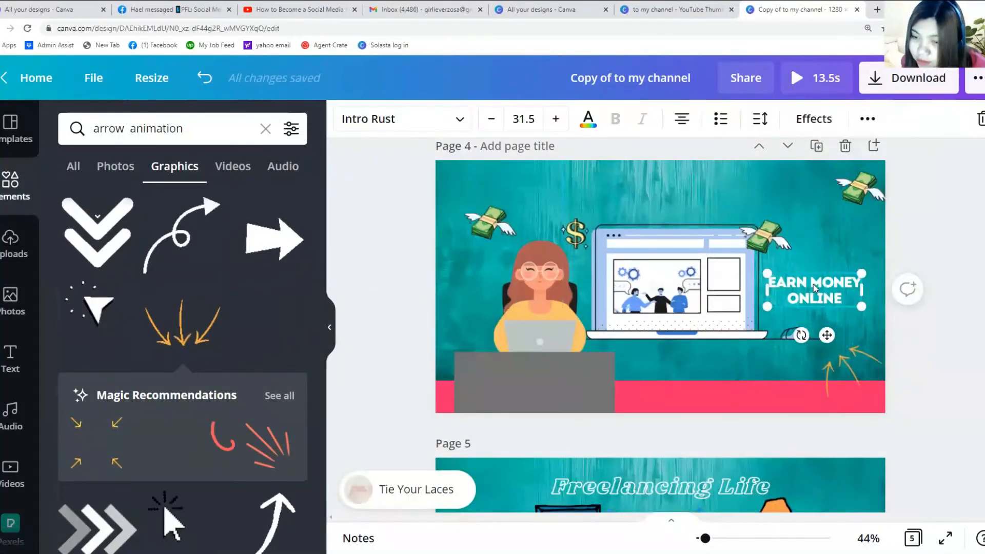
pyautogui.click(470, 219)
pyautogui.click(767, 236)
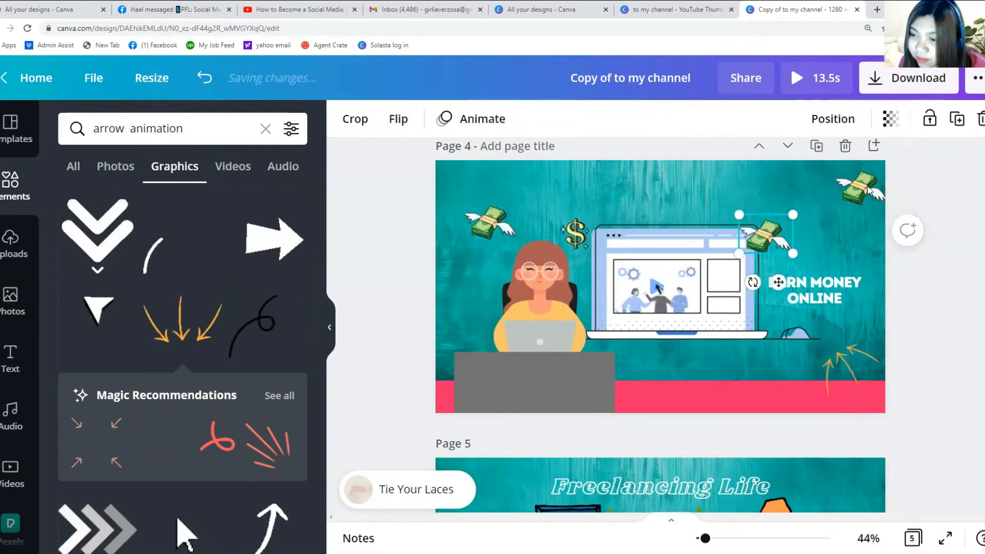
pyautogui.click(861, 185)
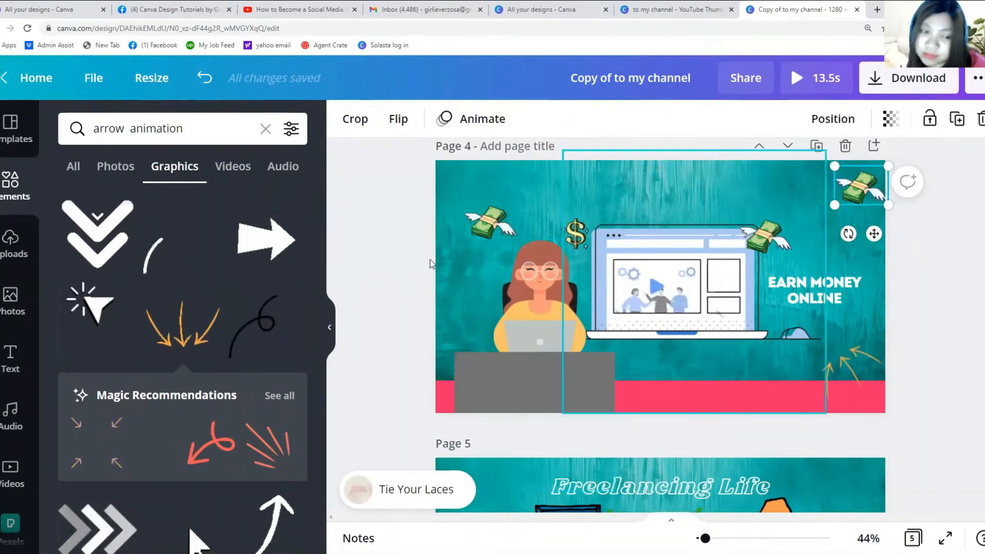
# Step: Search the elements library for "money animation" and show only the graphics
pyautogui.moveTo(124, 127); pyautogui.dragTo(70, 122)
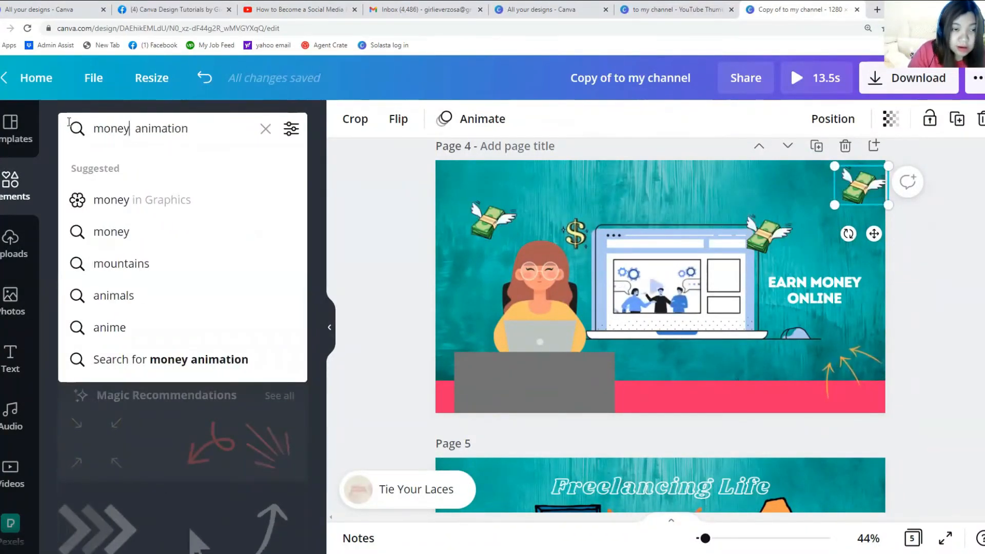
pyautogui.press('Return')
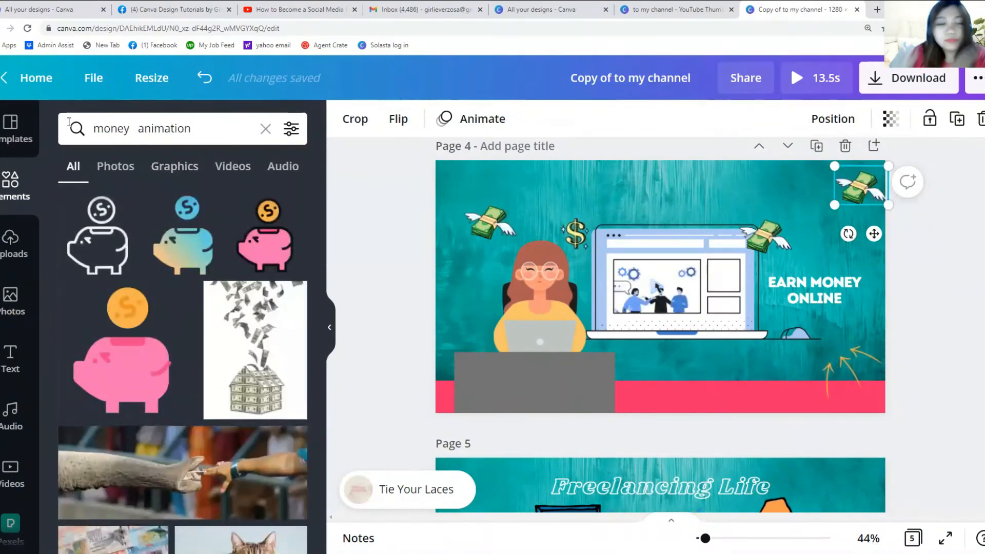
pyautogui.click(174, 166)
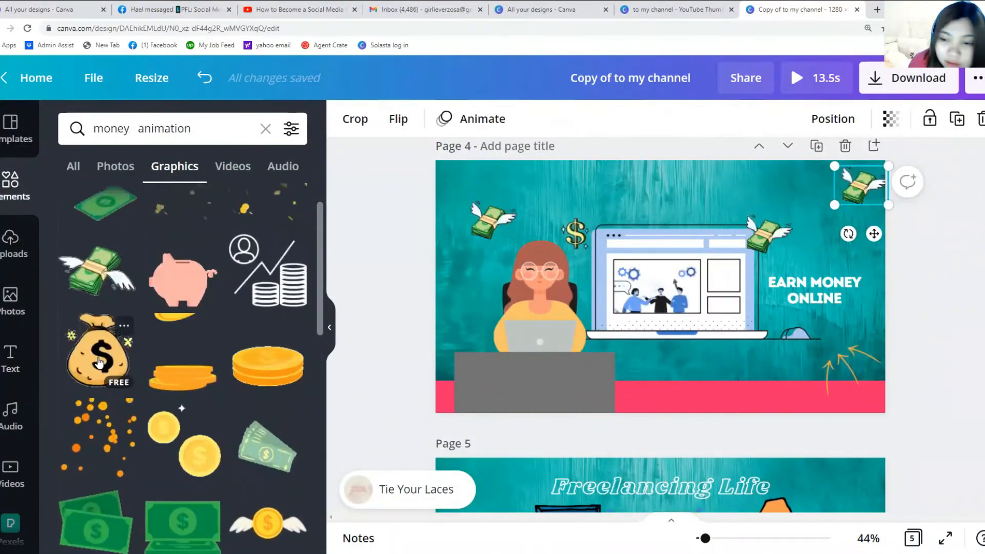
# Step: Try the animated money bag and the winged banknotes graphic on page 4
pyautogui.click(99, 362)
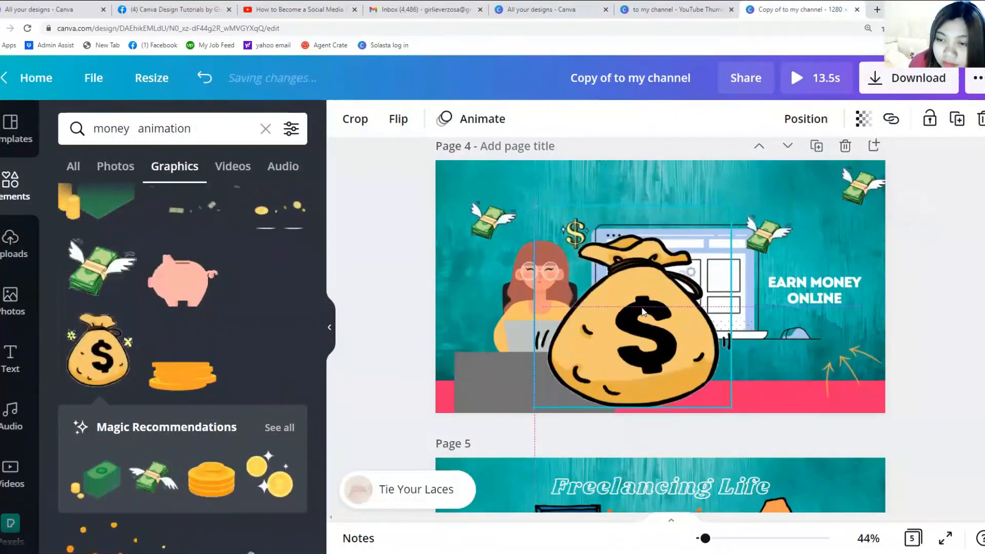
pyautogui.press('Delete')
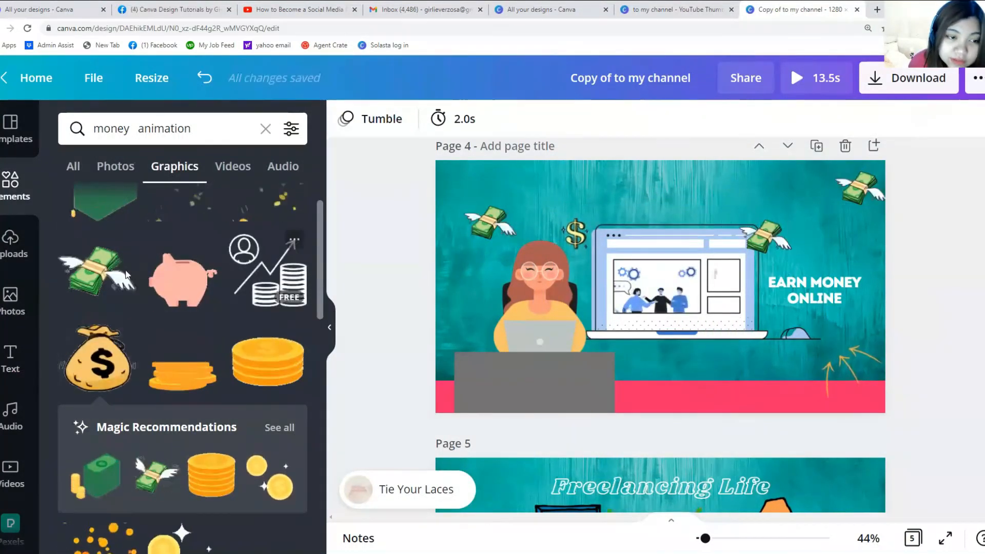
pyautogui.click(98, 268)
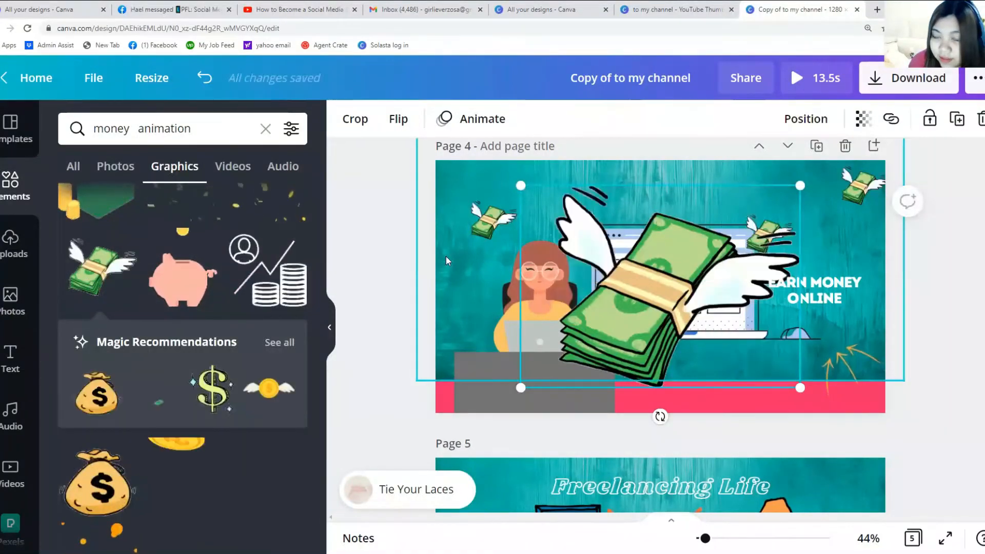
pyautogui.press('Delete')
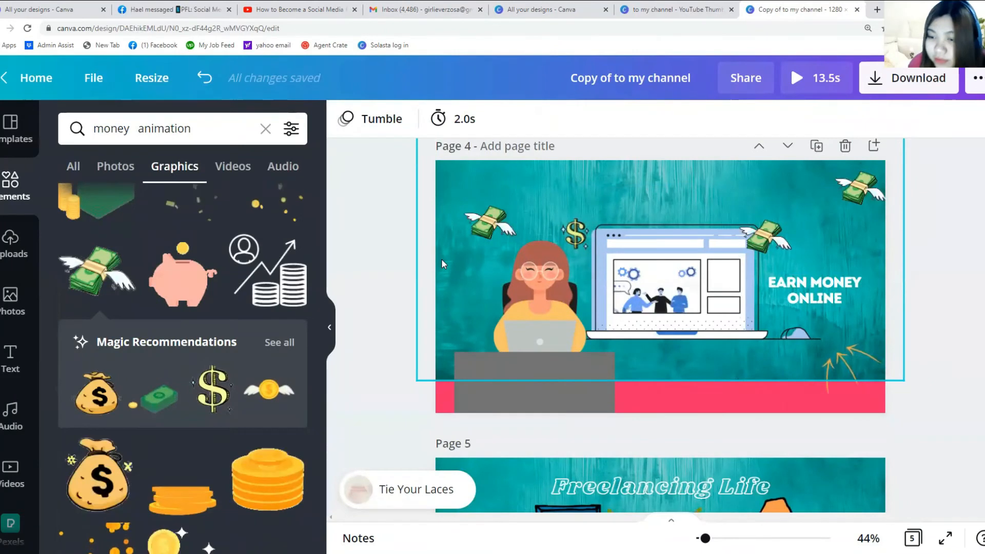
# Step: Review the "Freelancing Life" scene on page 5 and return to the room scene on page 1
pyautogui.scroll(-3, 497, 290)
pyautogui.click(499, 303)
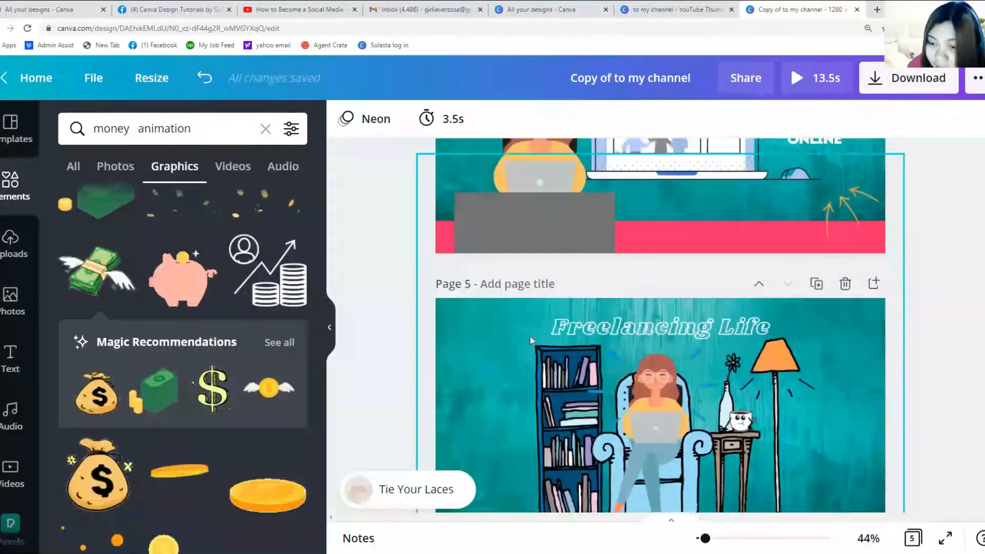
pyautogui.scroll(-2, 554, 394)
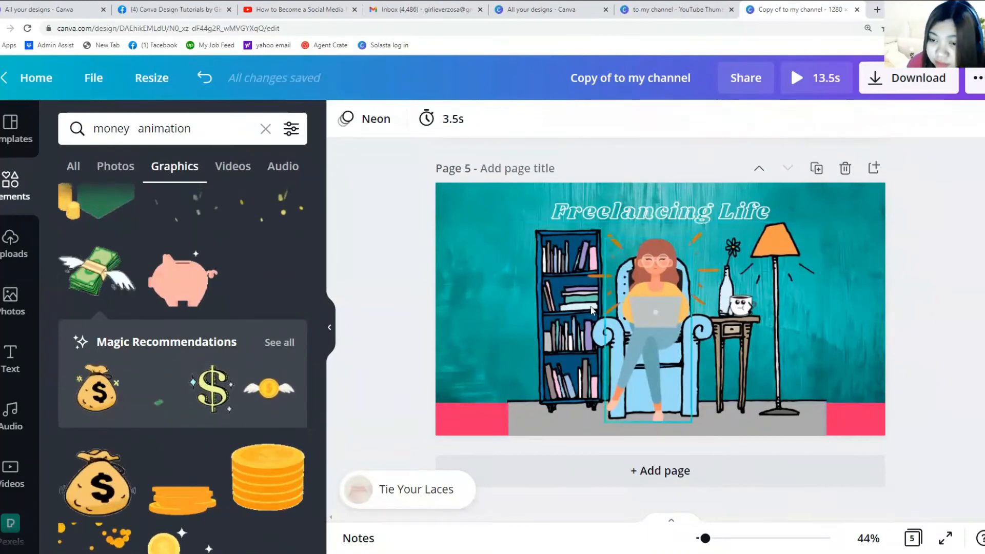
pyautogui.scroll(4, 631, 340)
pyautogui.scroll(15, 580, 350)
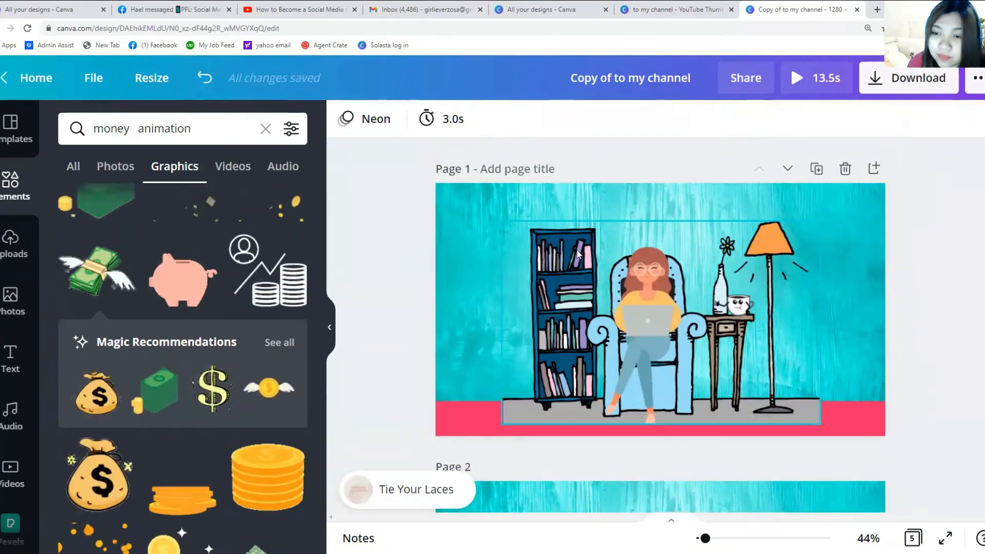
# Step: Examine page 5's "Freelancing Life" title and the animated burst lines around the seated woman, comparing them with page 4
pyautogui.scroll(-2, 790, 318)
pyautogui.scroll(-20, 790, 318)
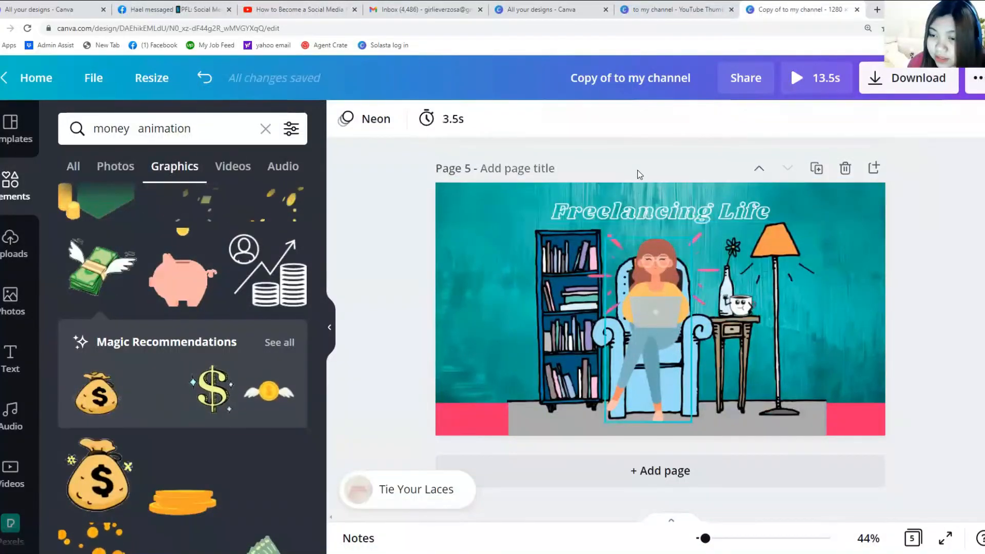
pyautogui.scroll(5, 632, 300)
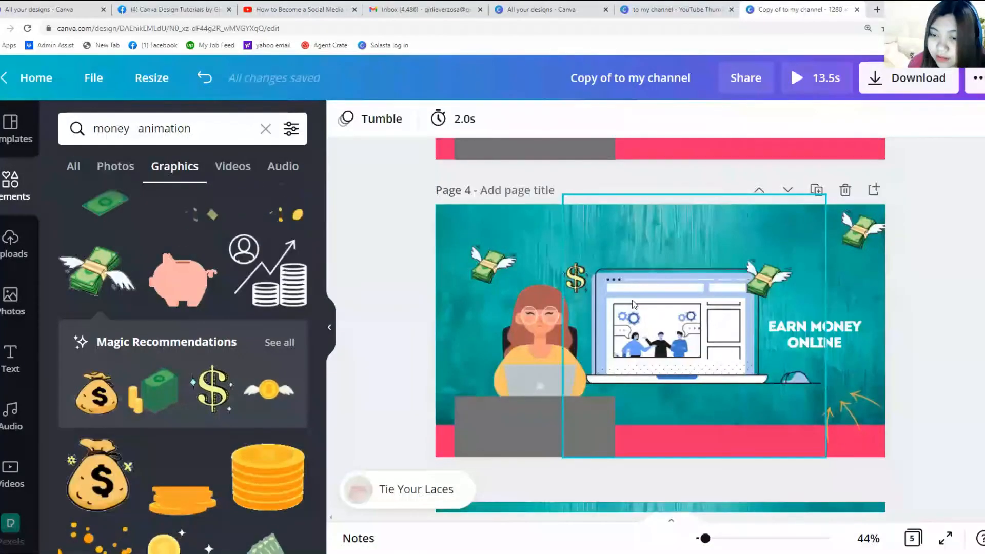
pyautogui.scroll(-5, 632, 300)
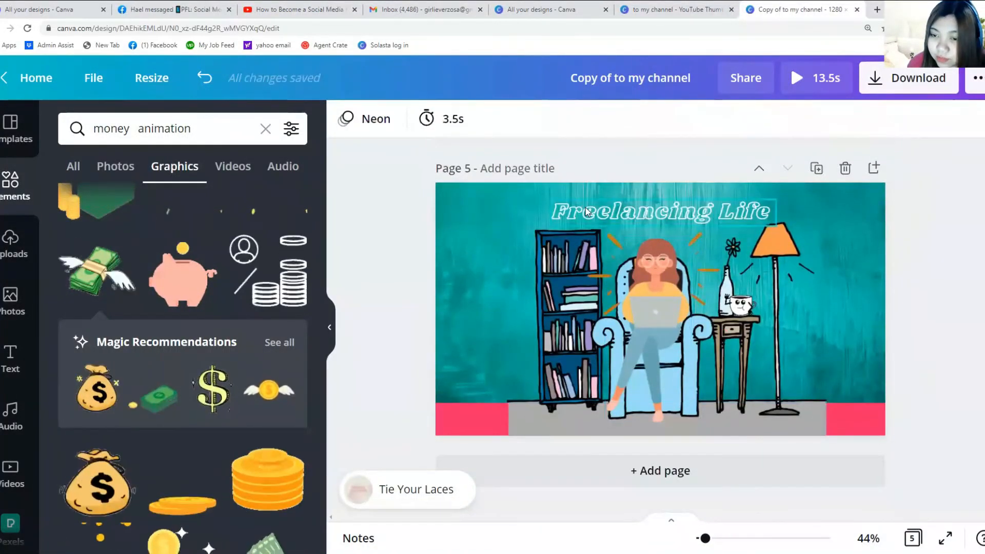
pyautogui.click(585, 207)
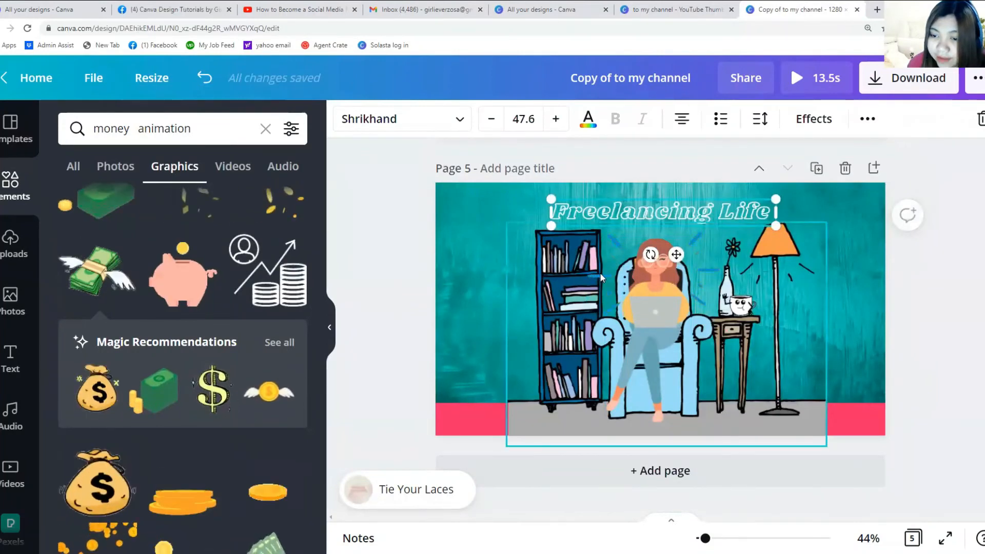
pyautogui.click(603, 257)
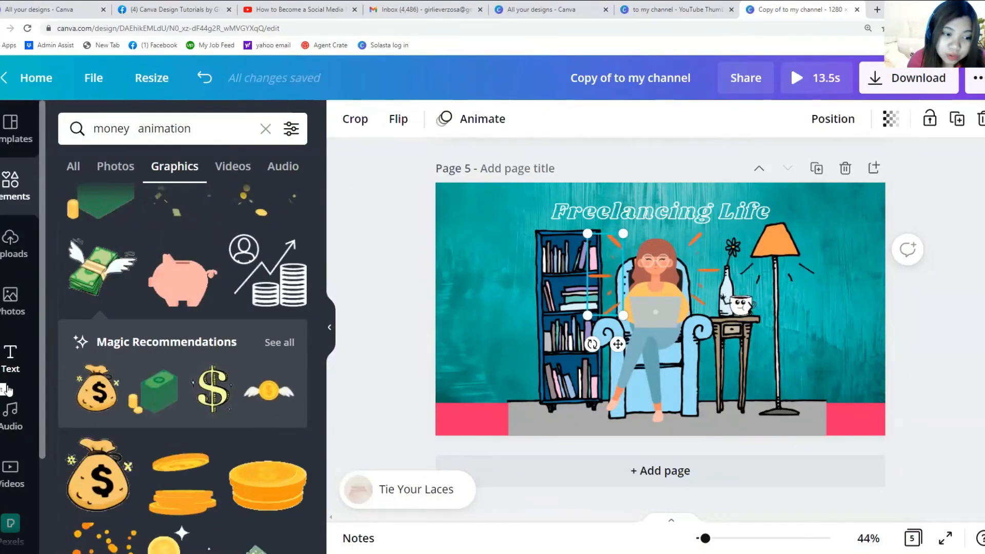
# Step: Browse the audio library's track categories, including Piano, YouTube, Happy and Instrumental
pyautogui.scroll(-2, 3, 382)
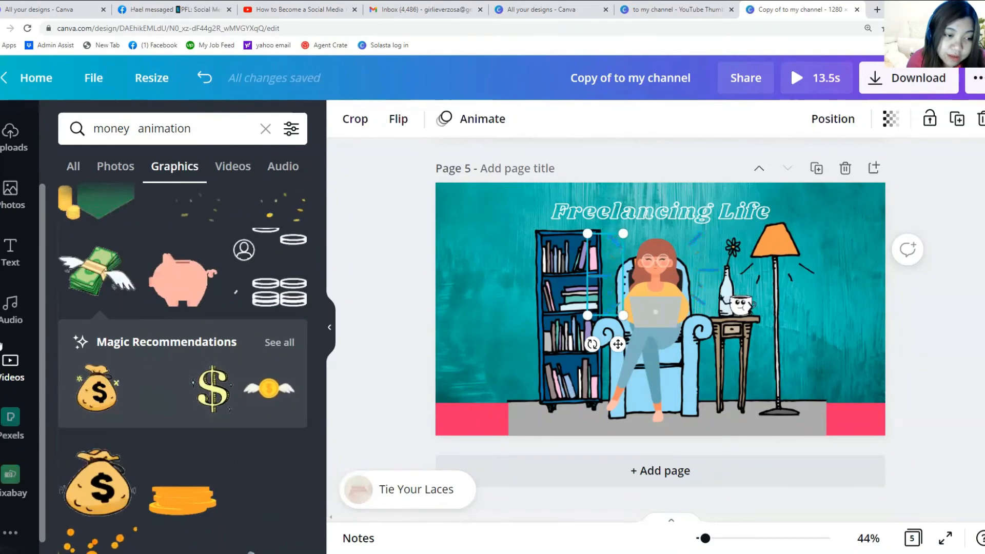
pyautogui.click(11, 307)
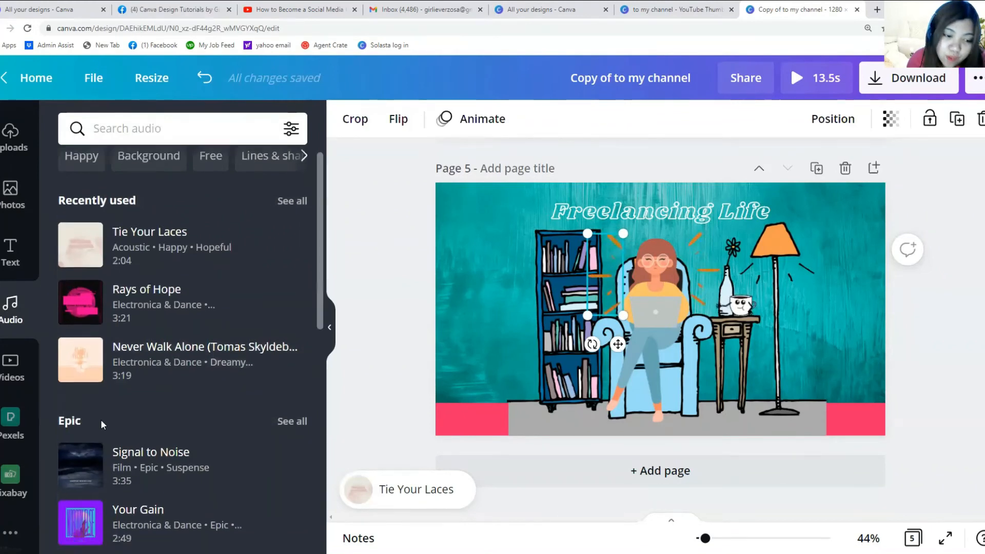
pyautogui.scroll(-10, 100, 419)
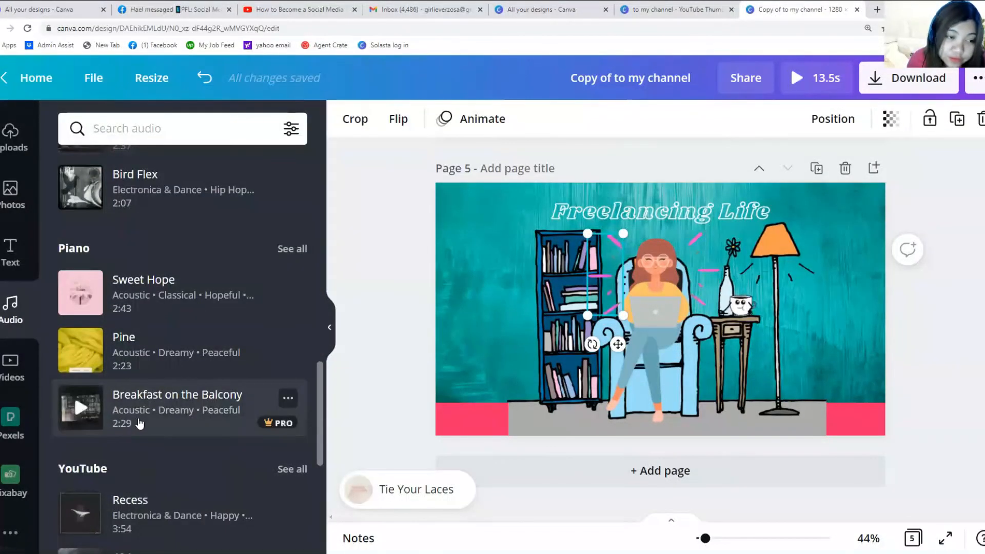
pyautogui.scroll(-4, 137, 424)
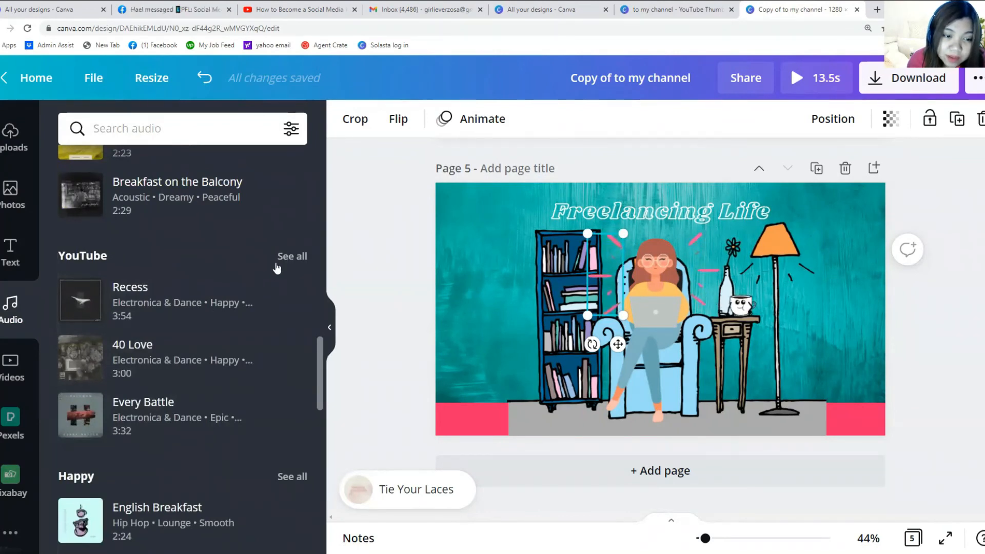
pyautogui.scroll(-3, 277, 303)
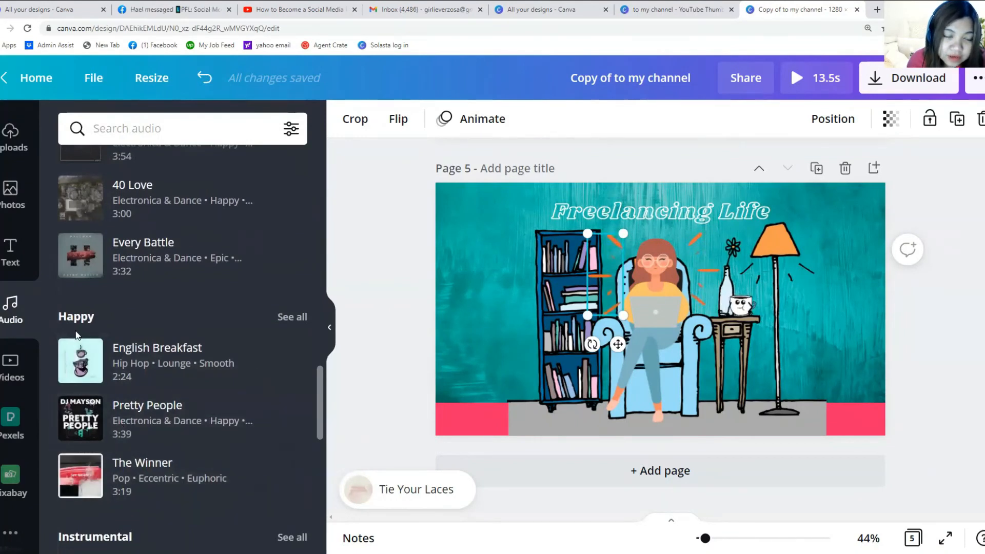
pyautogui.scroll(-3, 82, 359)
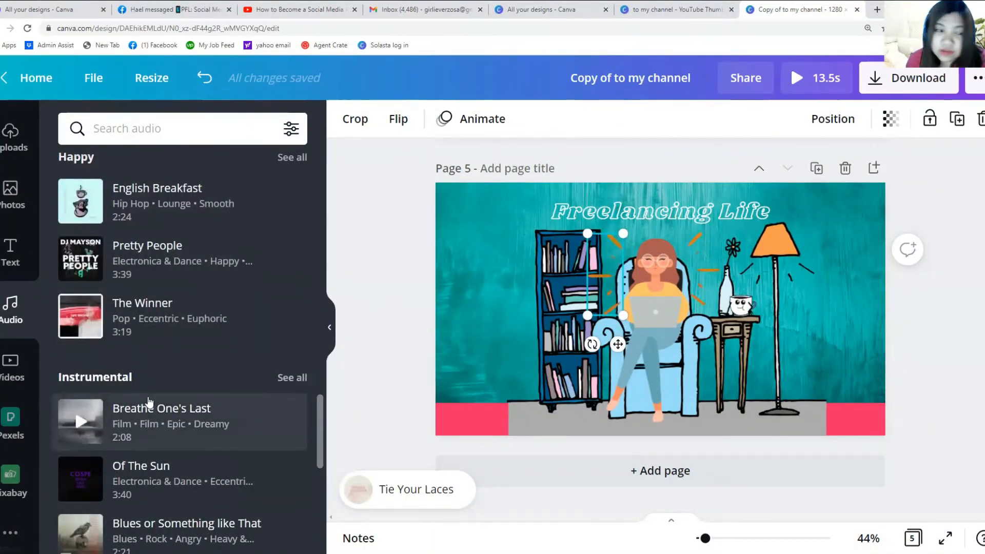
pyautogui.scroll(4, 149, 401)
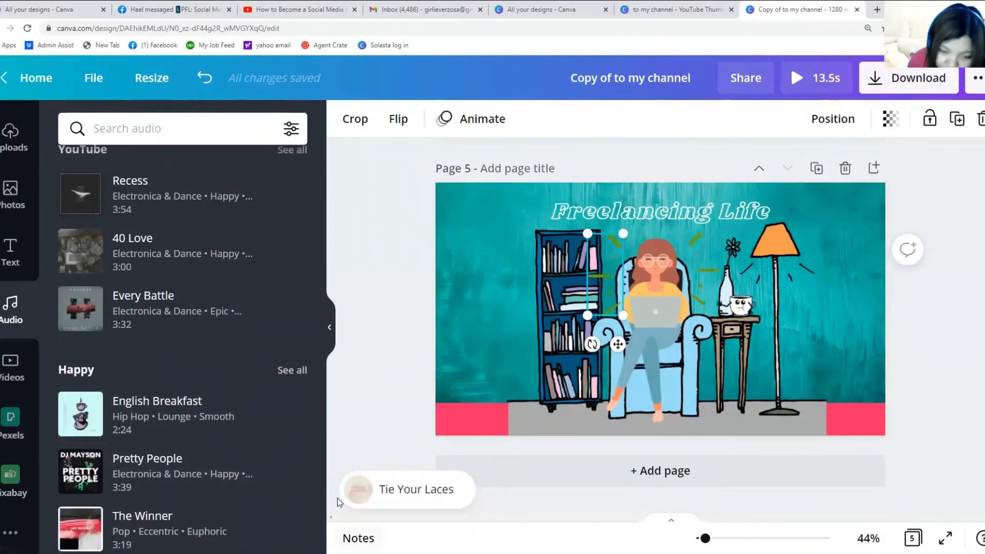
# Step: Play back the design's "Tie Your Laces" soundtrack
pyautogui.click(373, 500)
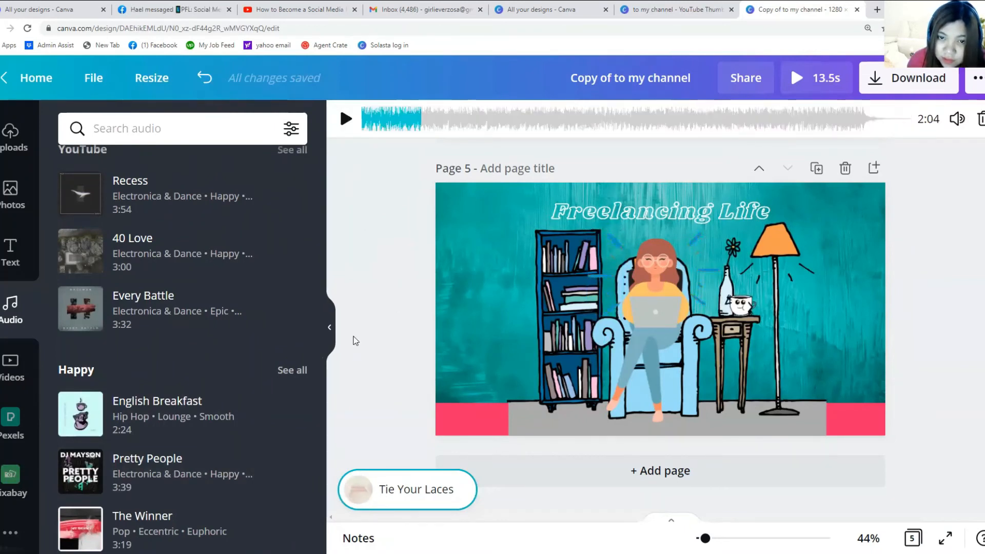
pyautogui.click(347, 120)
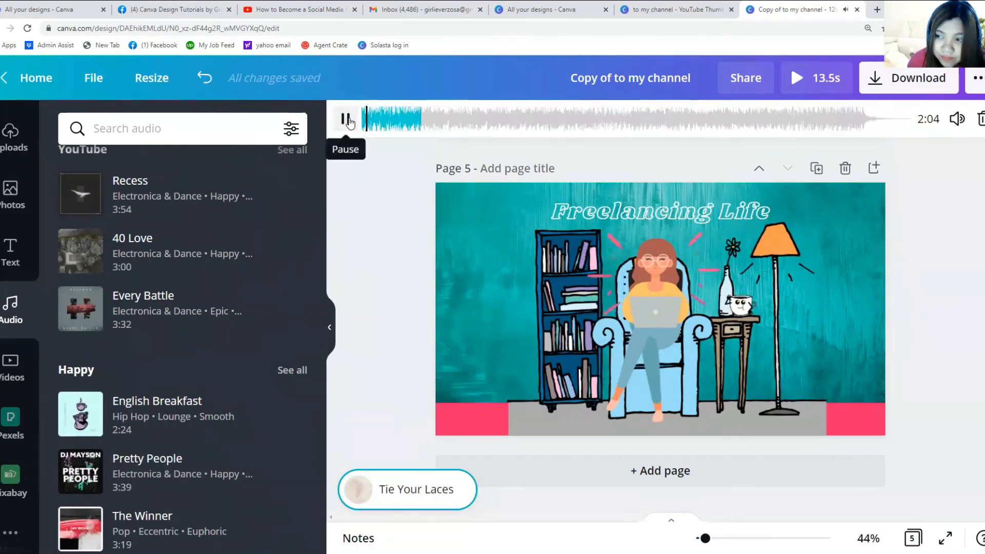